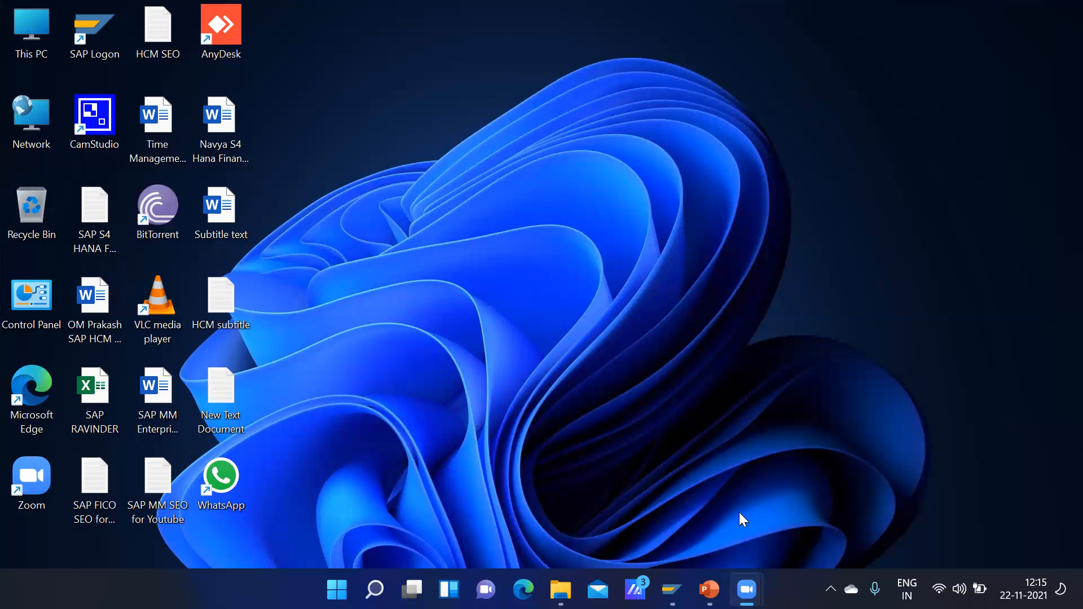
Step: Switch to PowerPoint and present the Material Master slides through the one on assigning fields to field selection groups
{"action": "left_click", "coordinate": [710, 590]}
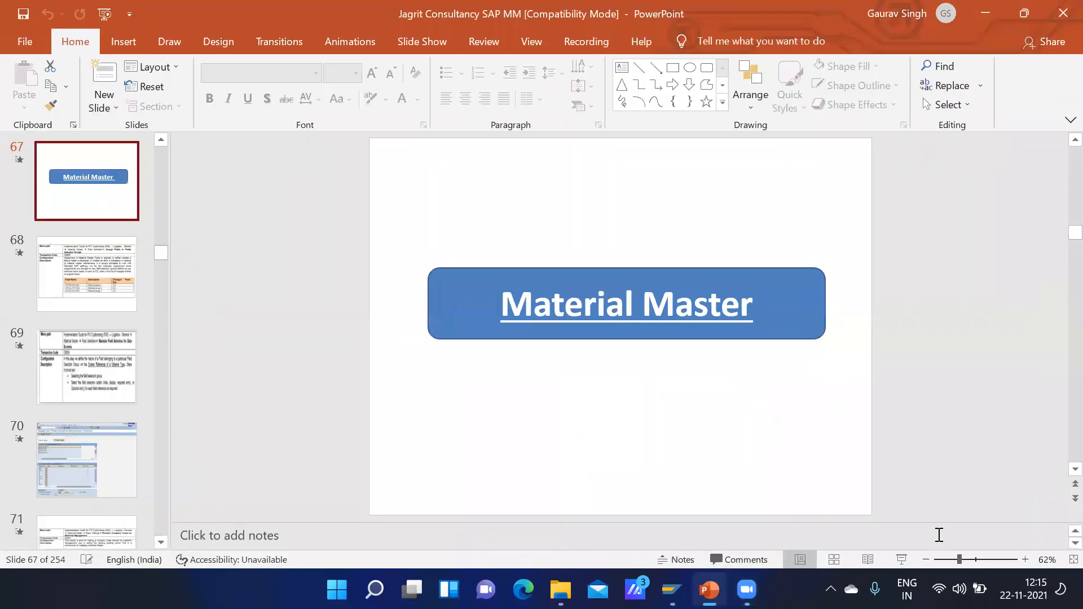
{"action": "left_click", "coordinate": [902, 560]}
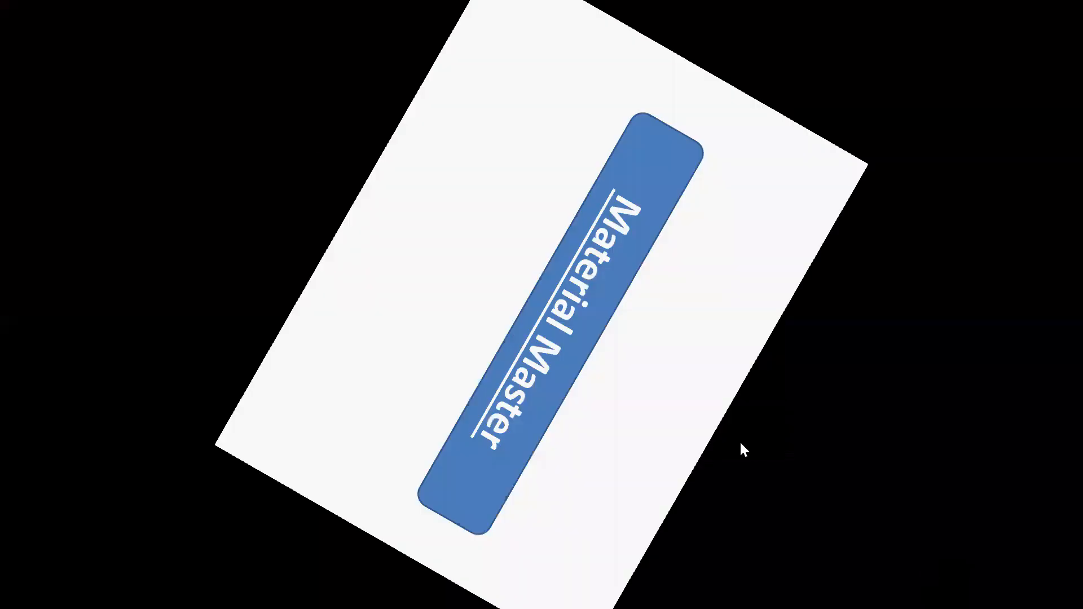
{"action": "left_click", "coordinate": [679, 436]}
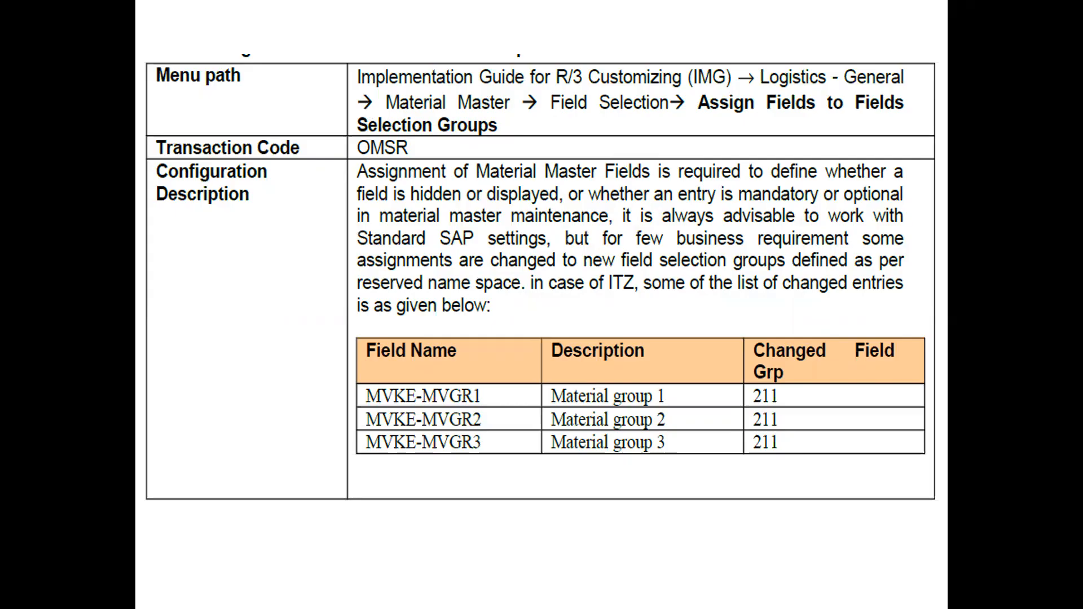
{"action": "key", "text": "Escape"}
Step: Switch to the SAP window and run transaction mm01 to start creating a material
{"action": "left_click", "coordinate": [672, 590]}
{"action": "left_click", "coordinate": [709, 540]}
{"action": "type", "text": "mm01"}
{"action": "key", "text": "Return"}
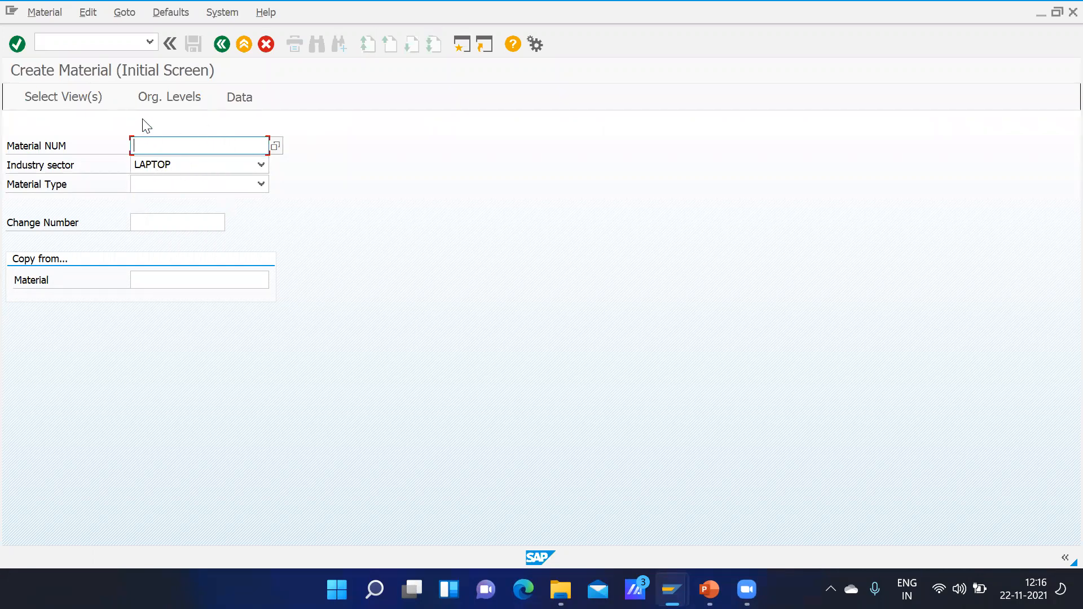
Step: Look at the available choices for the industry sector and the material type without selecting any
{"action": "left_click", "coordinate": [176, 166]}
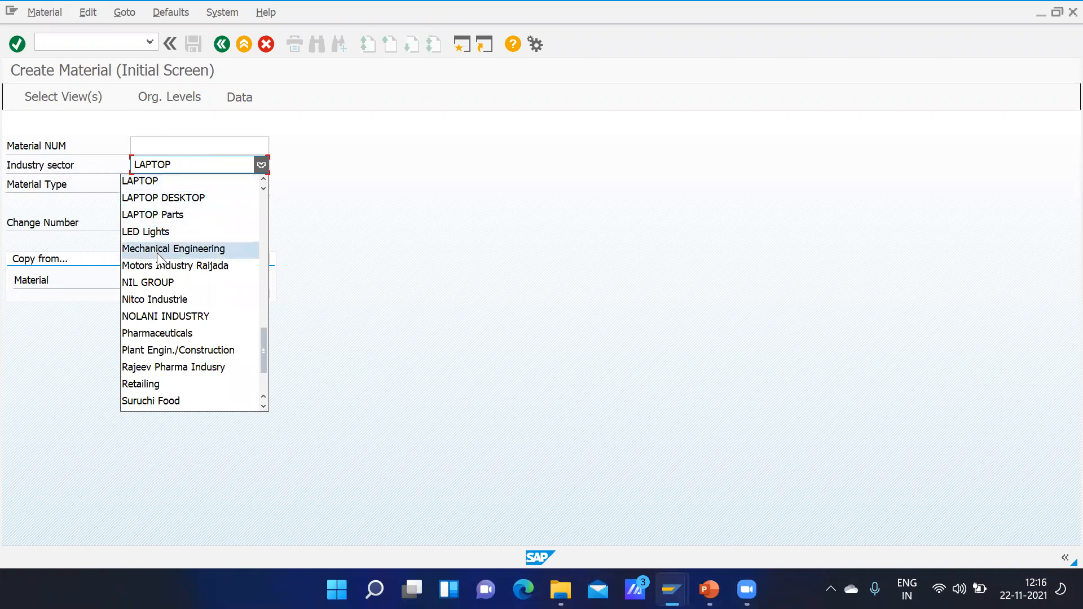
{"action": "left_click", "coordinate": [44, 199]}
{"action": "left_click", "coordinate": [153, 185]}
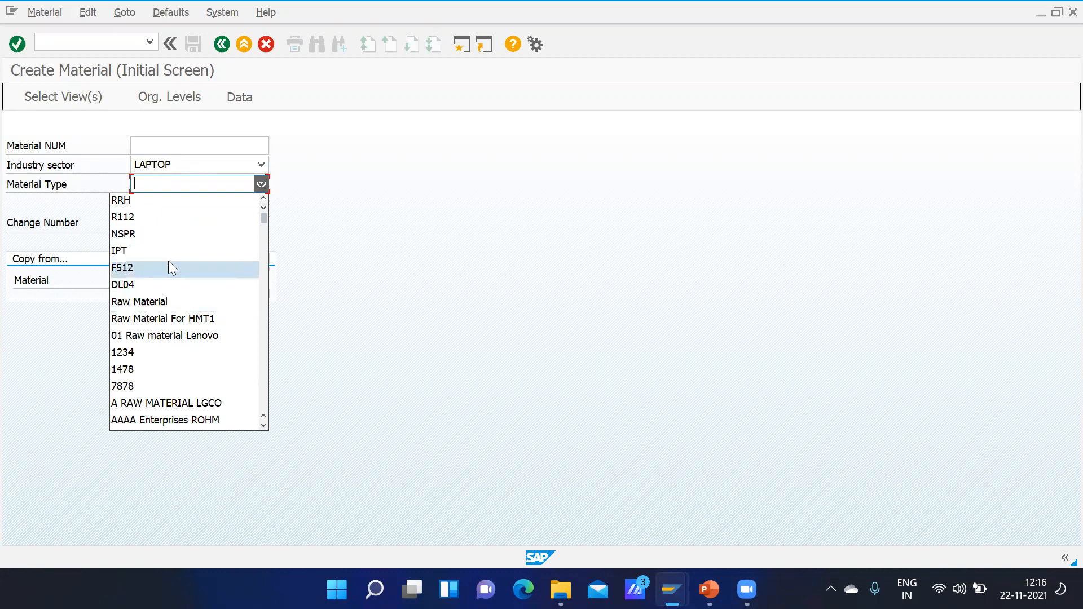
{"action": "left_click", "coordinate": [66, 214]}
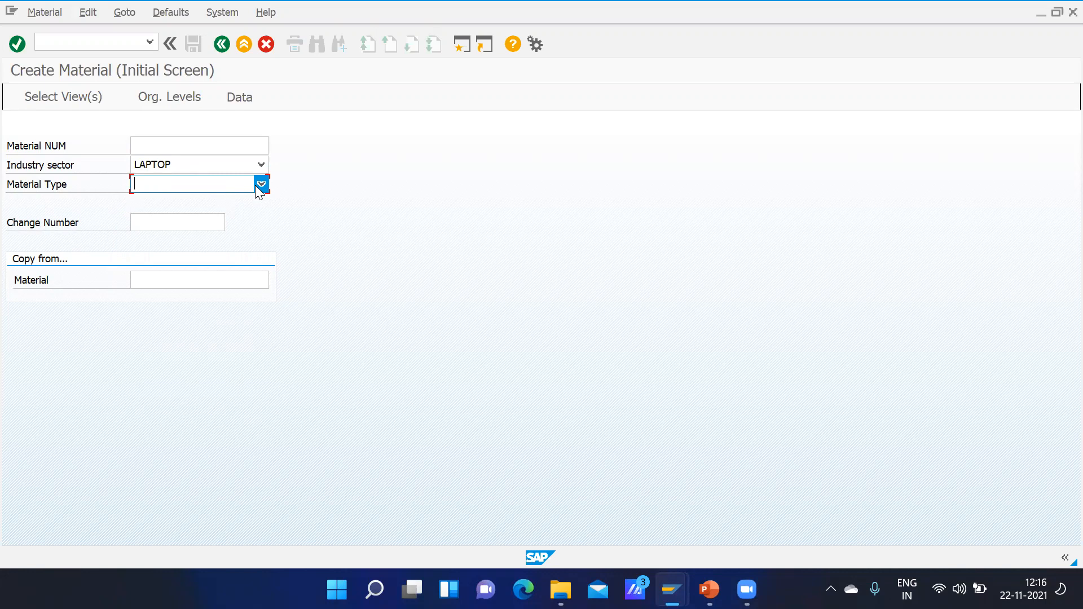
Step: Set the new material's industry sector to Nitco Industrie
{"action": "left_click", "coordinate": [191, 145]}
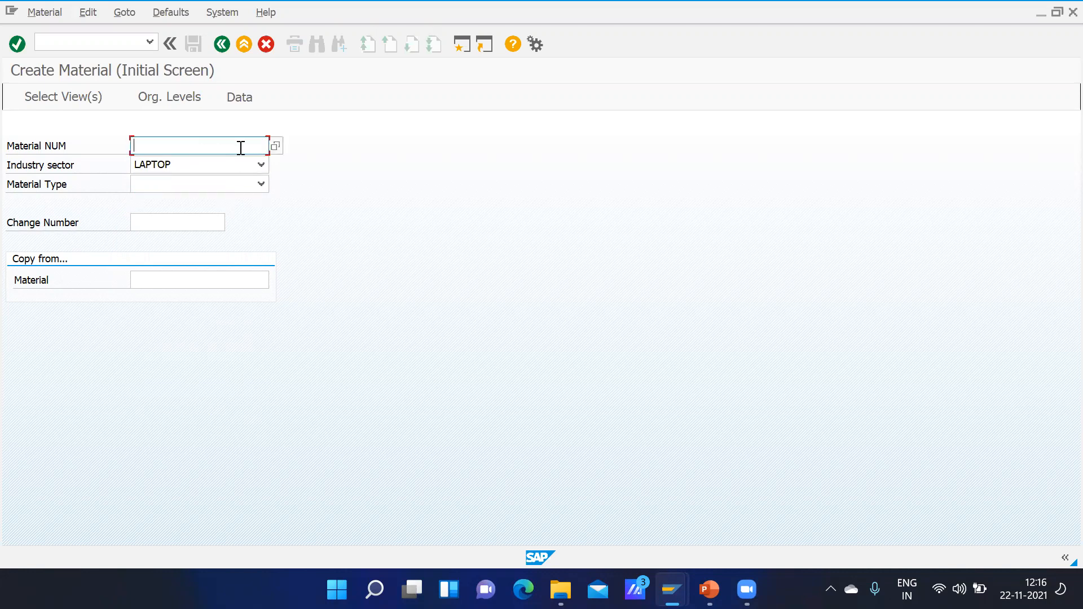
{"action": "left_click", "coordinate": [261, 164]}
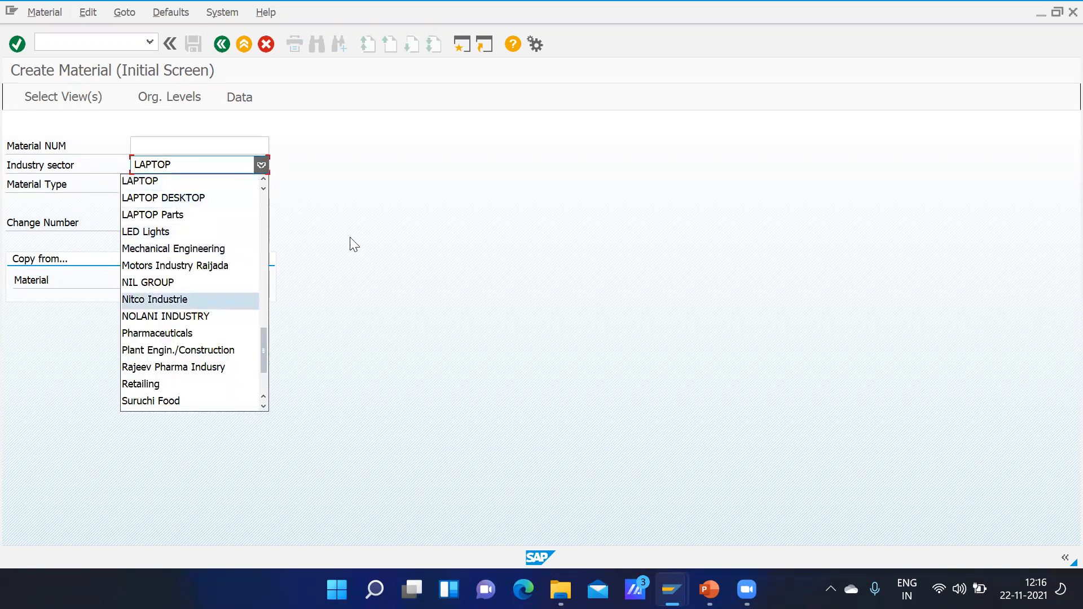
{"action": "left_click", "coordinate": [188, 299]}
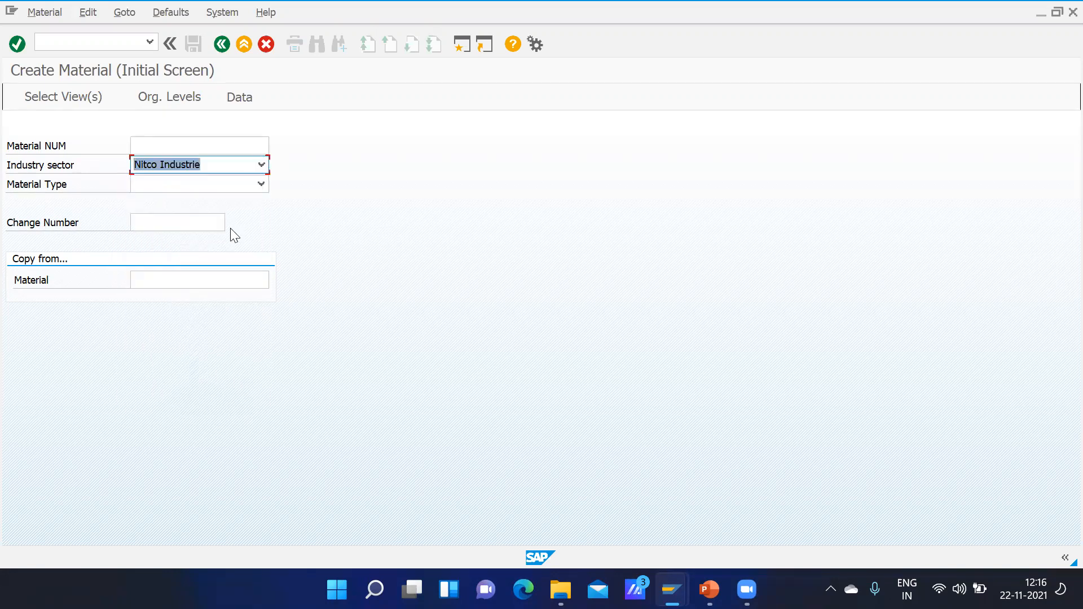
Step: Set the material type to Raw Material and try to continue with the material number left blank
{"action": "left_click", "coordinate": [261, 184]}
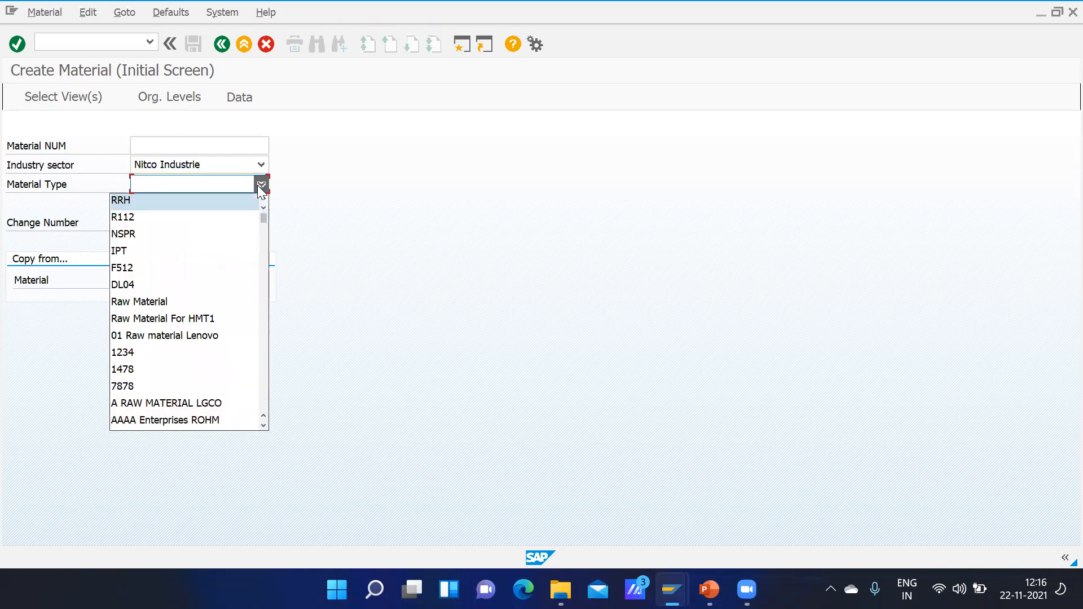
{"action": "left_click", "coordinate": [151, 304]}
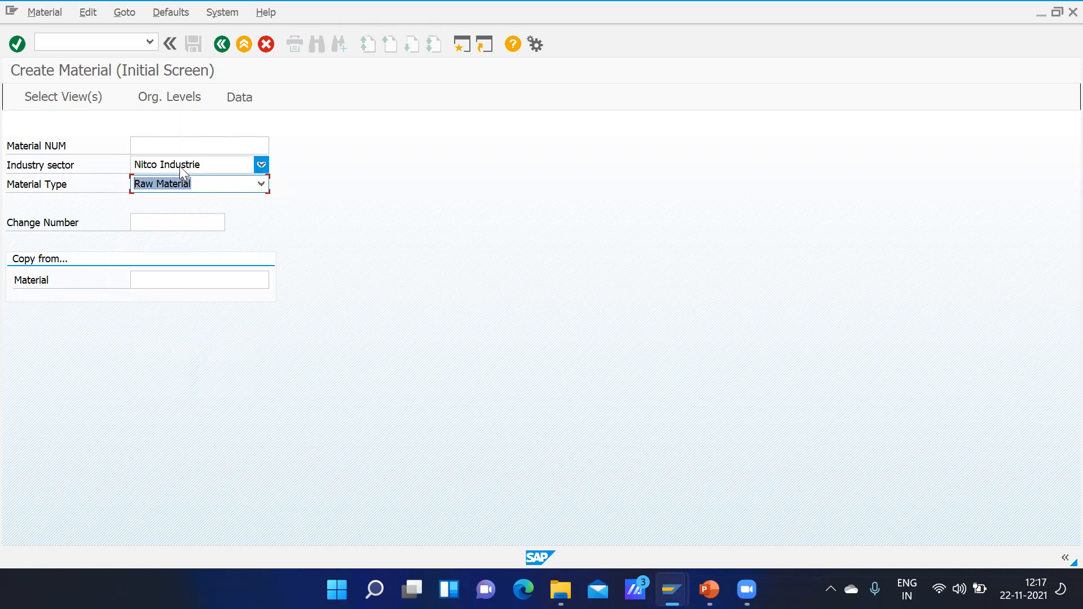
{"action": "left_click", "coordinate": [152, 144]}
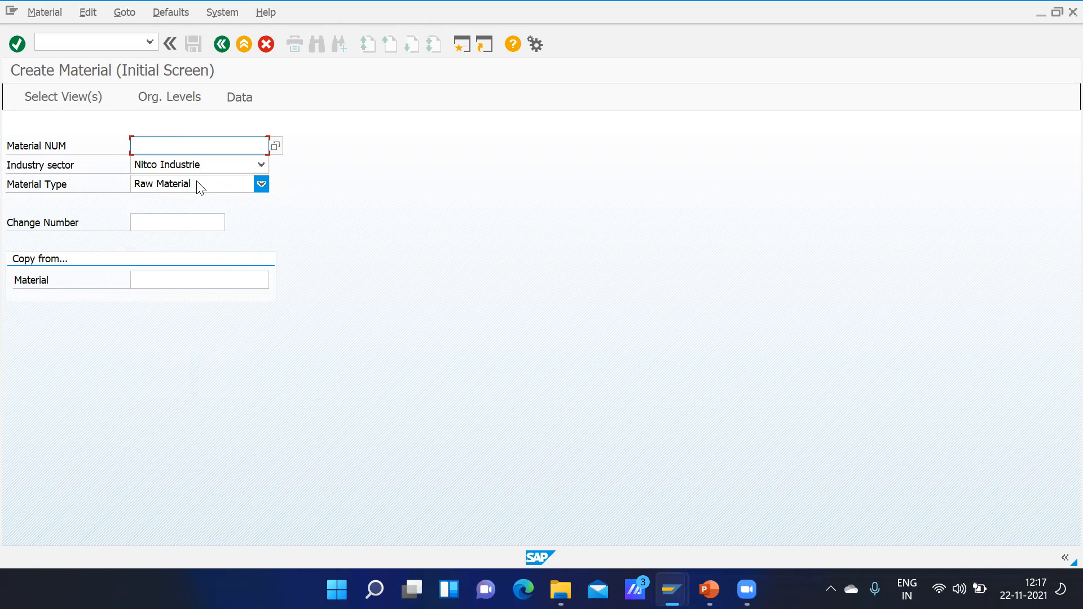
{"action": "key", "text": "Return"}
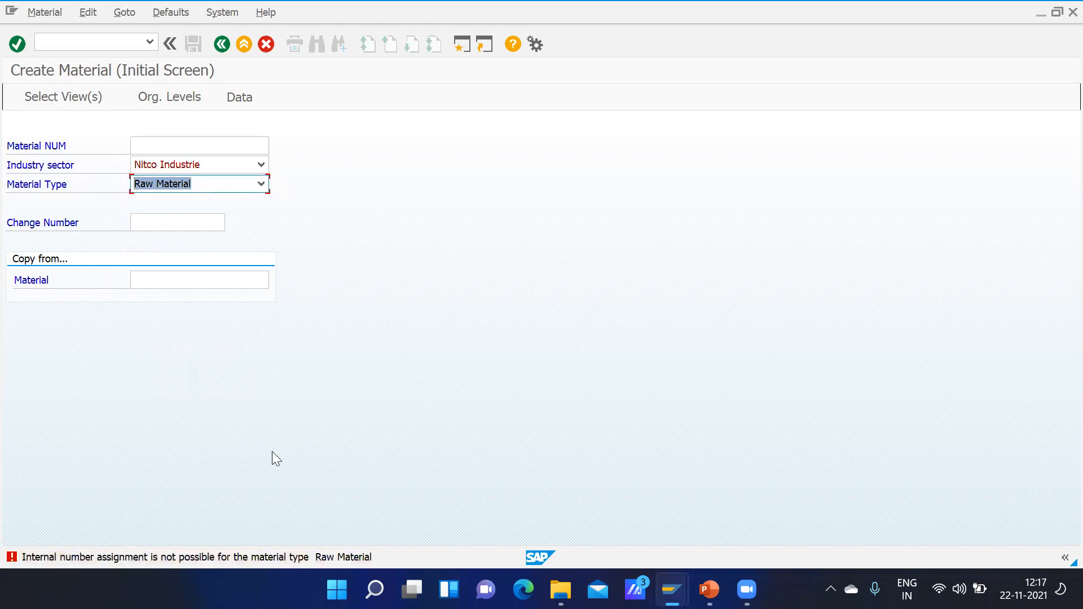
{"action": "left_click", "coordinate": [146, 146]}
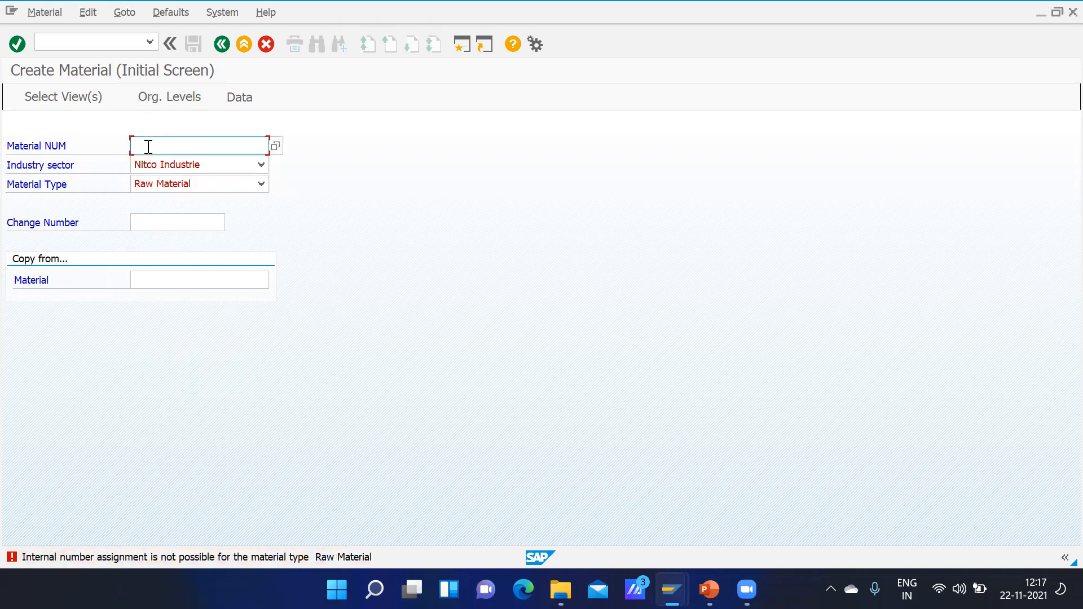
Step: Change the material type to ROH Raw Material and try to continue with the material number left blank
{"action": "left_click", "coordinate": [215, 184]}
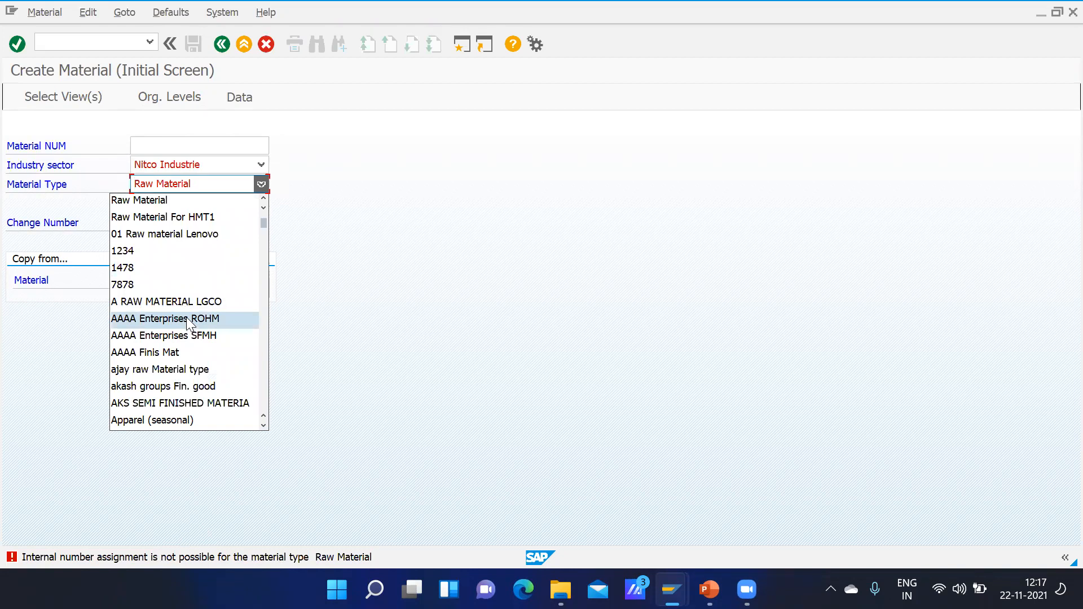
{"action": "type", "text": "roh"}
{"action": "key", "text": "Return"}
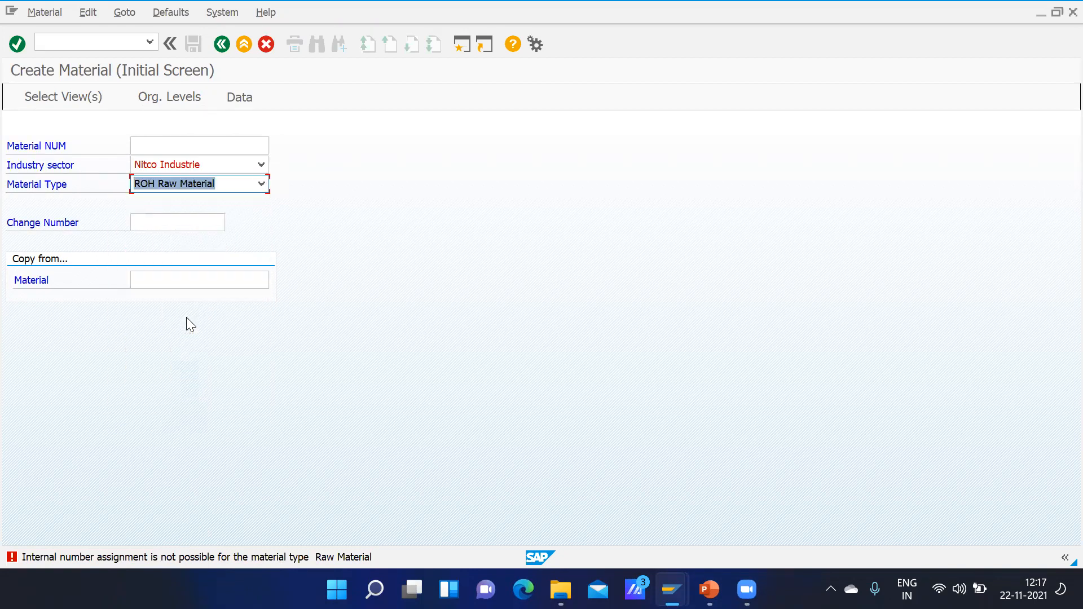
{"action": "key", "text": "Return"}
{"action": "left_click", "coordinate": [151, 151]}
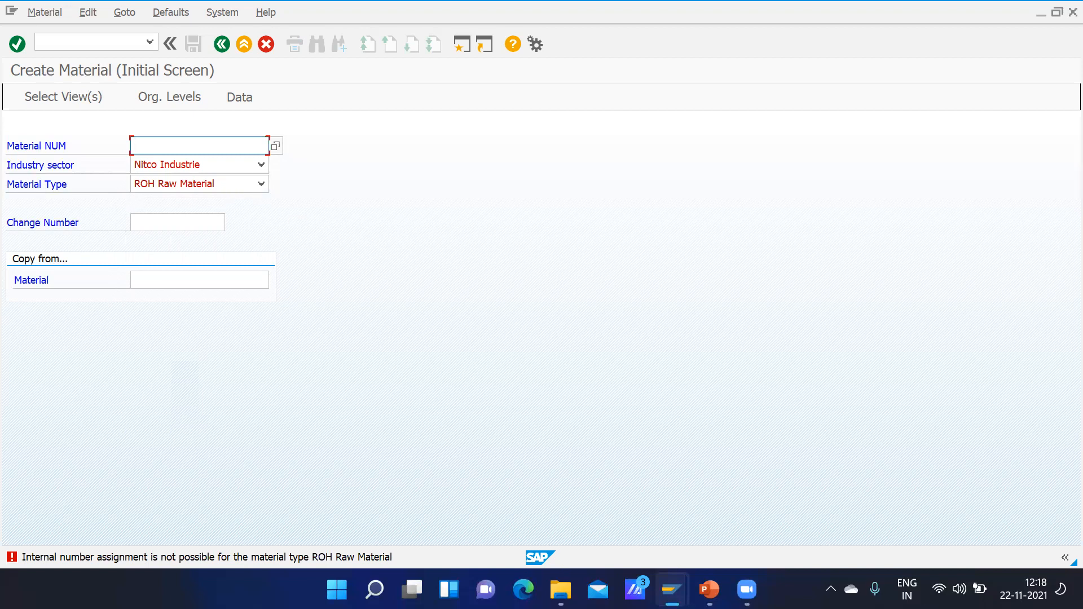
Step: Switch to PowerPoint and look through the slides on field selection, material types and number ranges for material types
{"action": "left_click", "coordinate": [709, 590]}
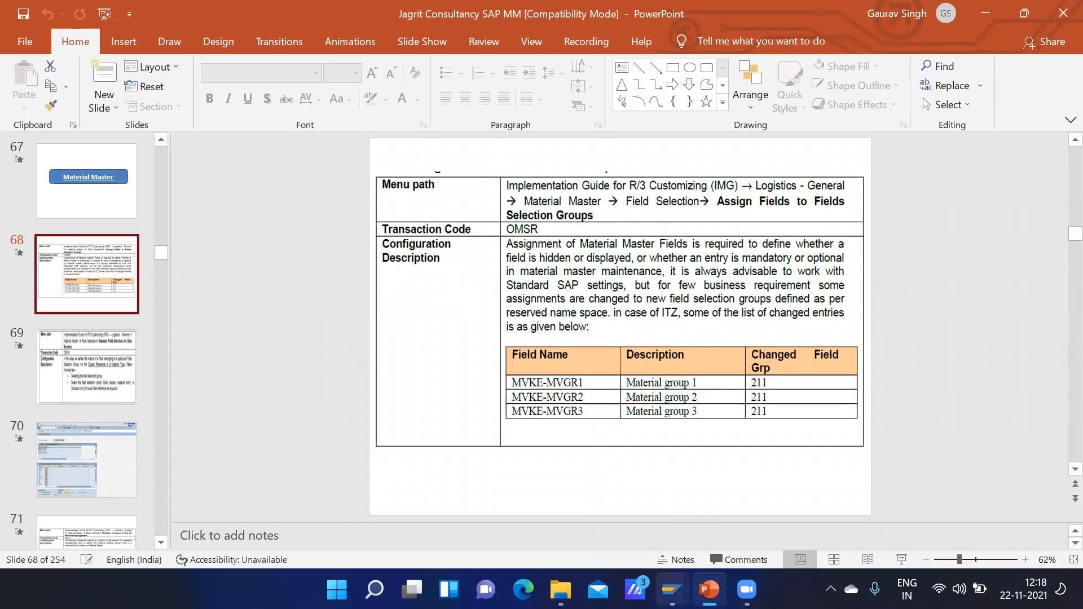
{"action": "mouse_move", "coordinate": [673, 588]}
{"action": "left_click", "coordinate": [697, 511]}
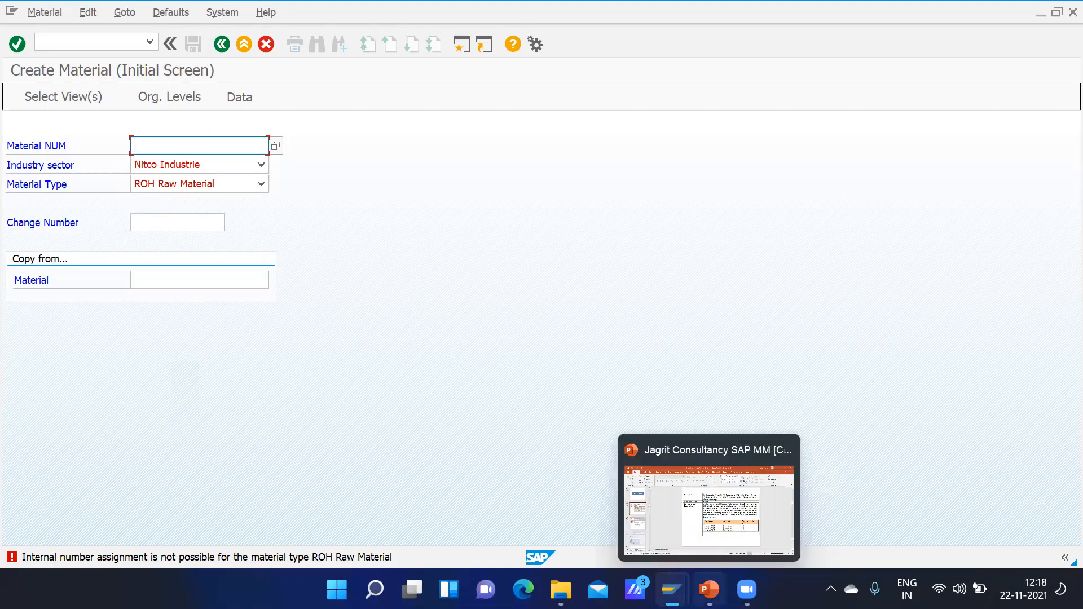
{"action": "mouse_move", "coordinate": [709, 587]}
{"action": "left_click", "coordinate": [727, 502]}
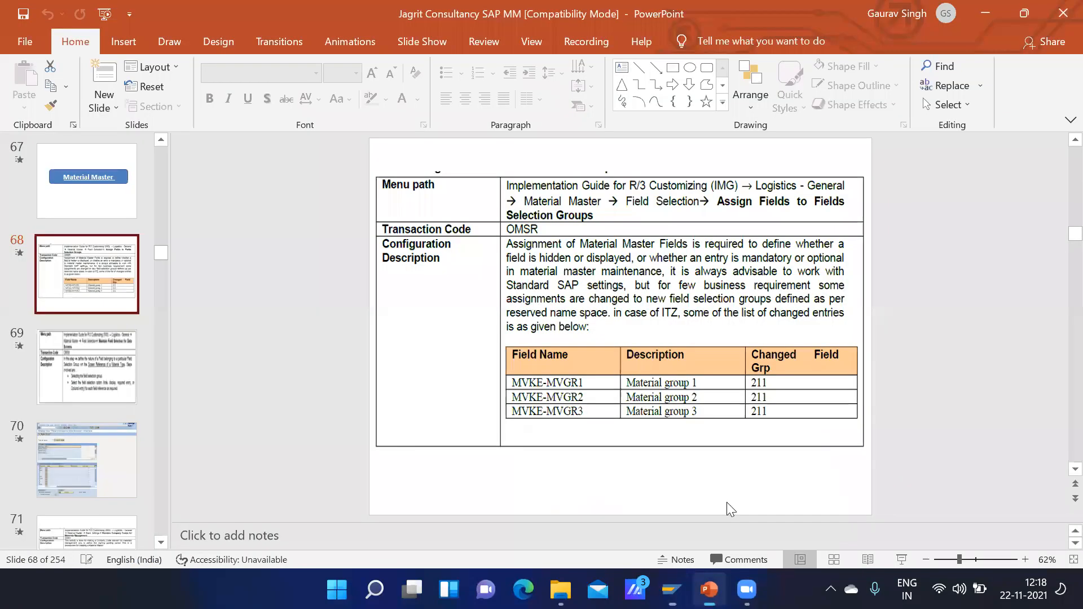
{"action": "scroll", "coordinate": [711, 472], "scroll_direction": "down", "scroll_amount": 1}
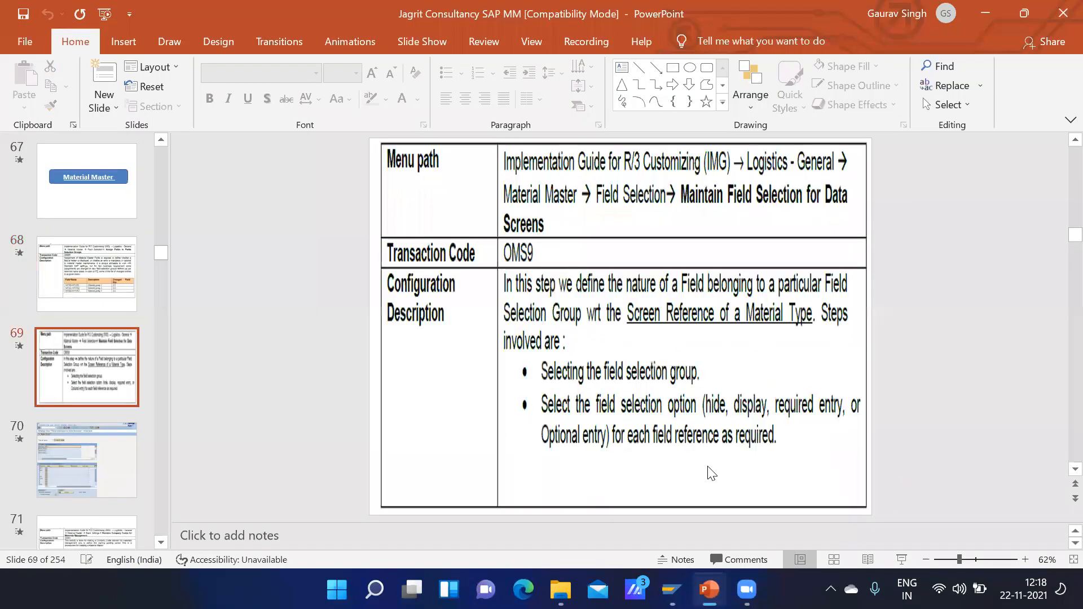
{"action": "scroll", "coordinate": [711, 473], "scroll_direction": "down", "scroll_amount": 1}
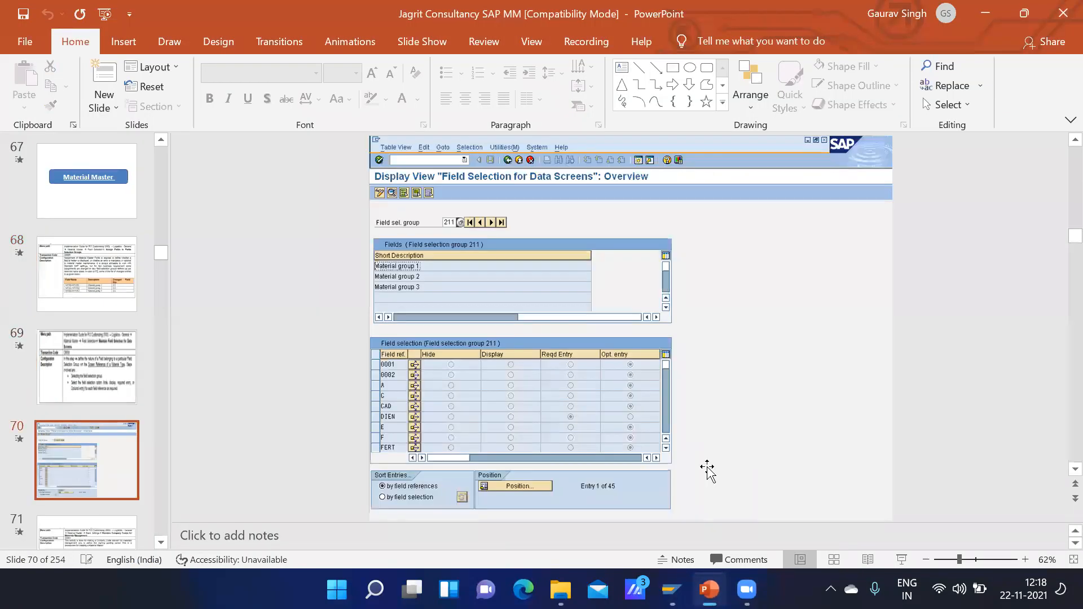
{"action": "scroll", "coordinate": [707, 470], "scroll_direction": "down", "scroll_amount": 5}
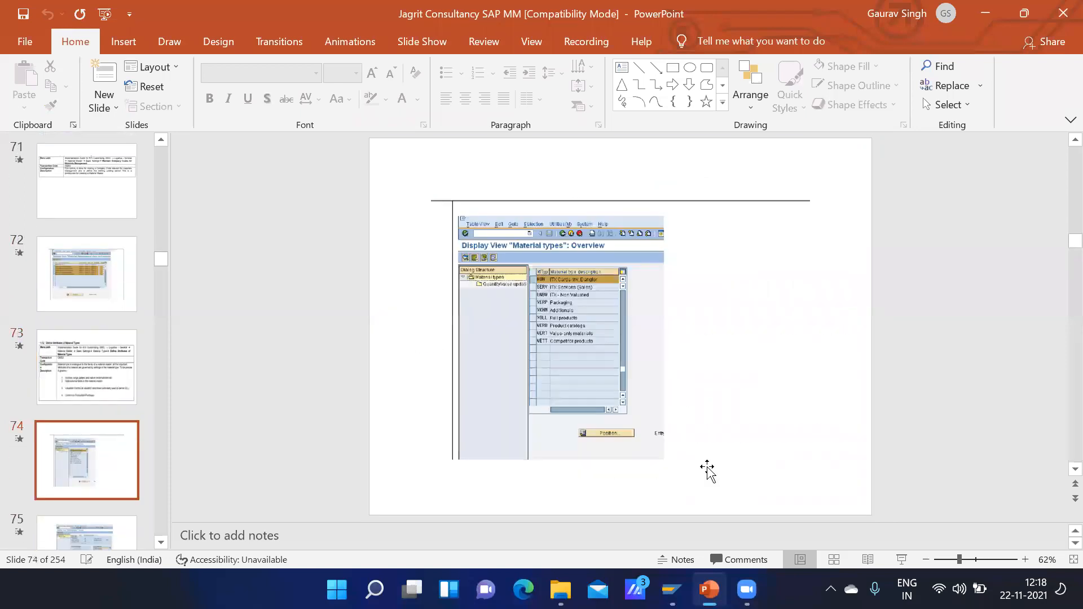
{"action": "scroll", "coordinate": [709, 470], "scroll_direction": "down", "scroll_amount": 9}
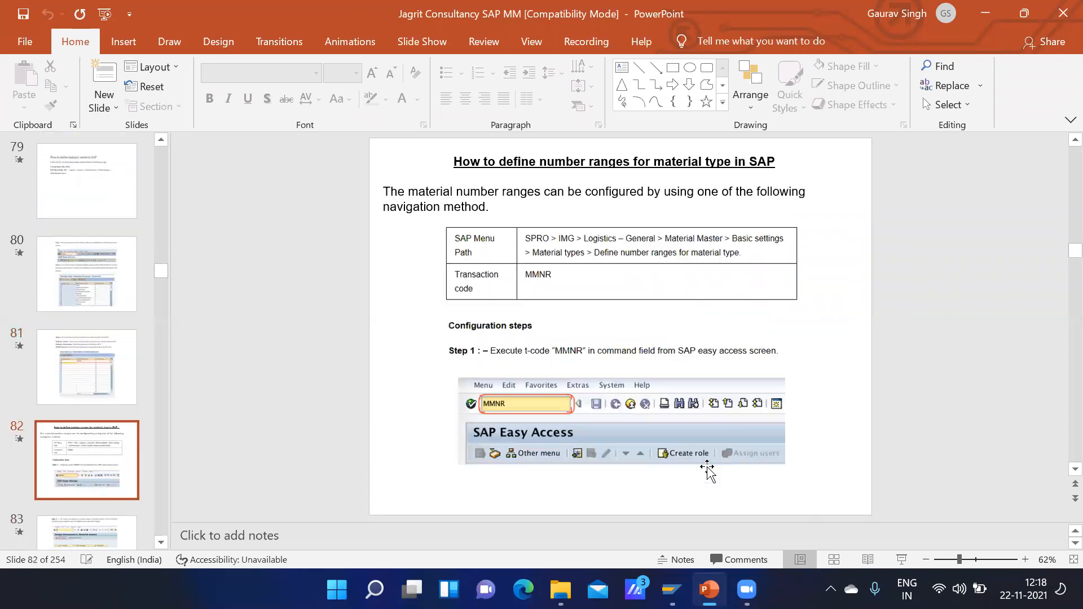
{"action": "scroll", "coordinate": [712, 473], "scroll_direction": "down", "scroll_amount": 2}
{"action": "scroll", "coordinate": [712, 473], "scroll_direction": "up", "scroll_amount": 4}
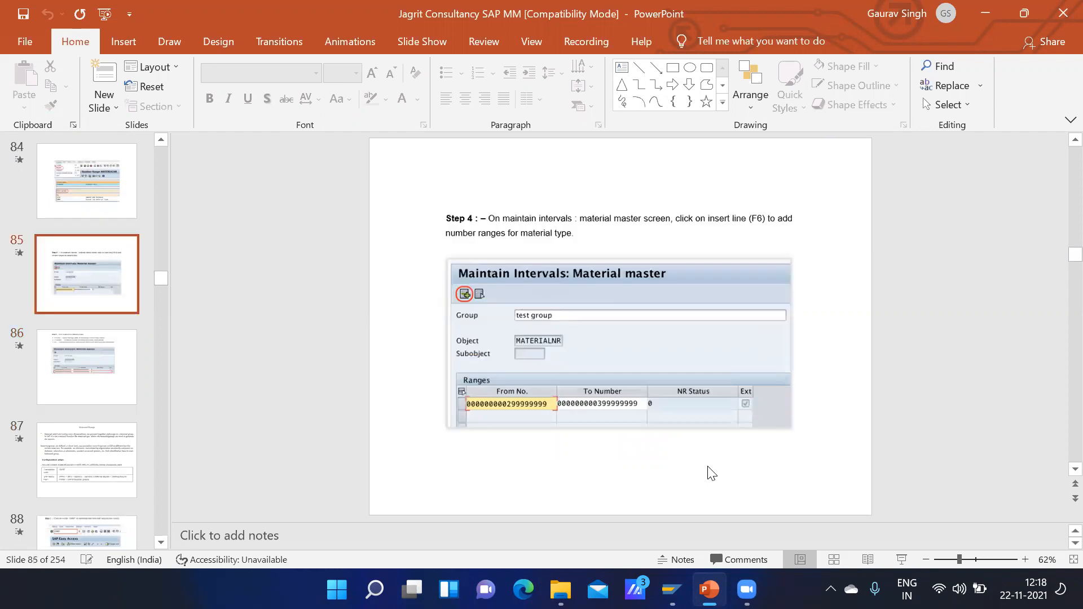
{"action": "scroll", "coordinate": [712, 473], "scroll_direction": "down", "scroll_amount": 5}
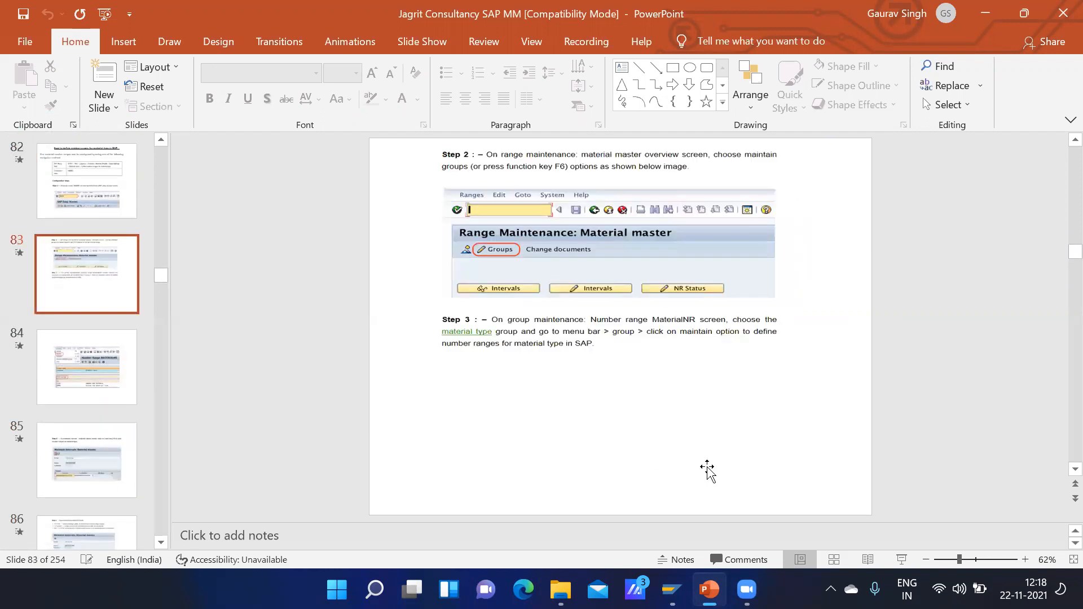
Step: Look through the slides from OMSF material groups up to the MM01 step on specifying plant and storage location
{"action": "scroll", "coordinate": [712, 473], "scroll_direction": "down", "scroll_amount": 5}
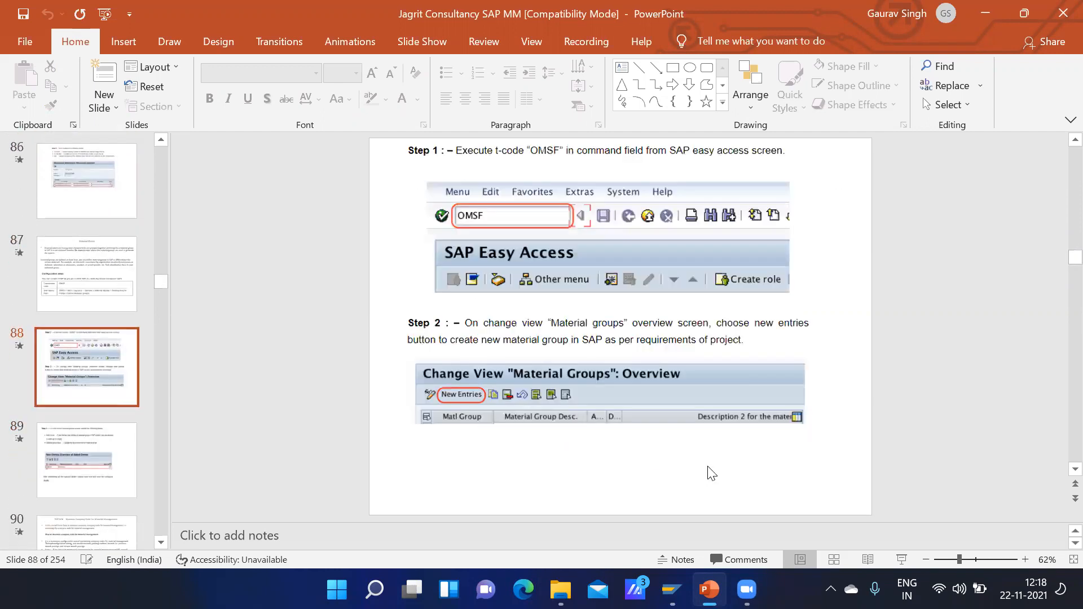
{"action": "scroll", "coordinate": [712, 473], "scroll_direction": "down", "scroll_amount": 1}
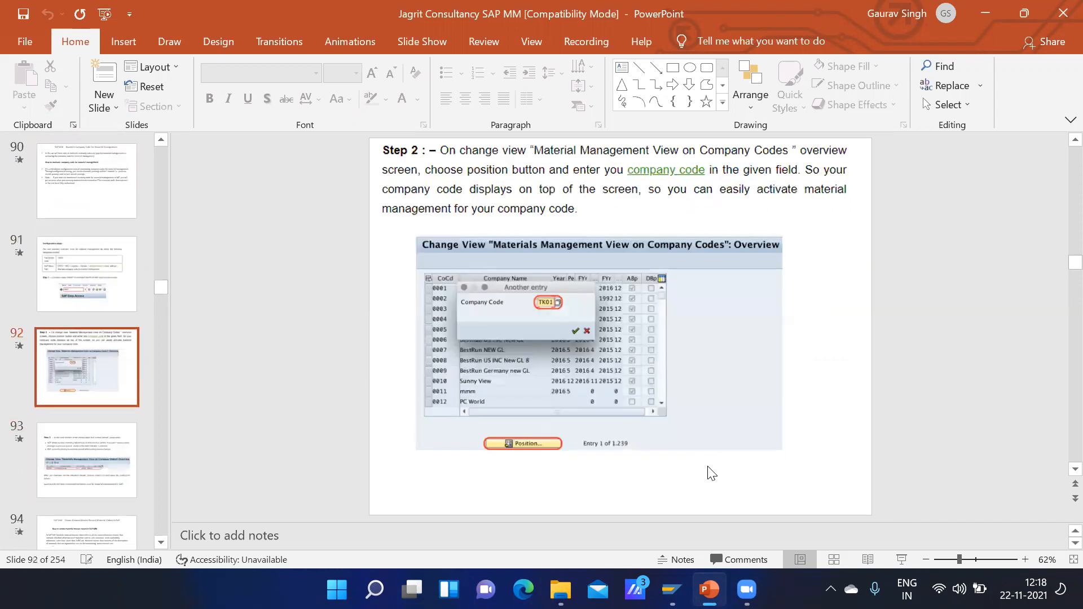
{"action": "scroll", "coordinate": [712, 473], "scroll_direction": "down", "scroll_amount": 1}
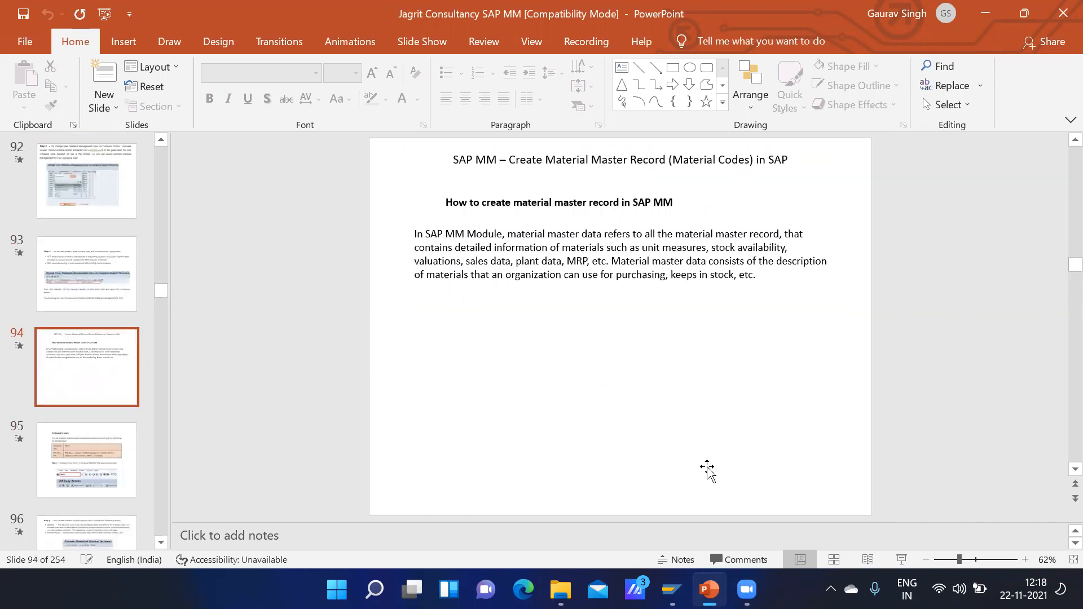
{"action": "scroll", "coordinate": [710, 472], "scroll_direction": "down", "scroll_amount": 1}
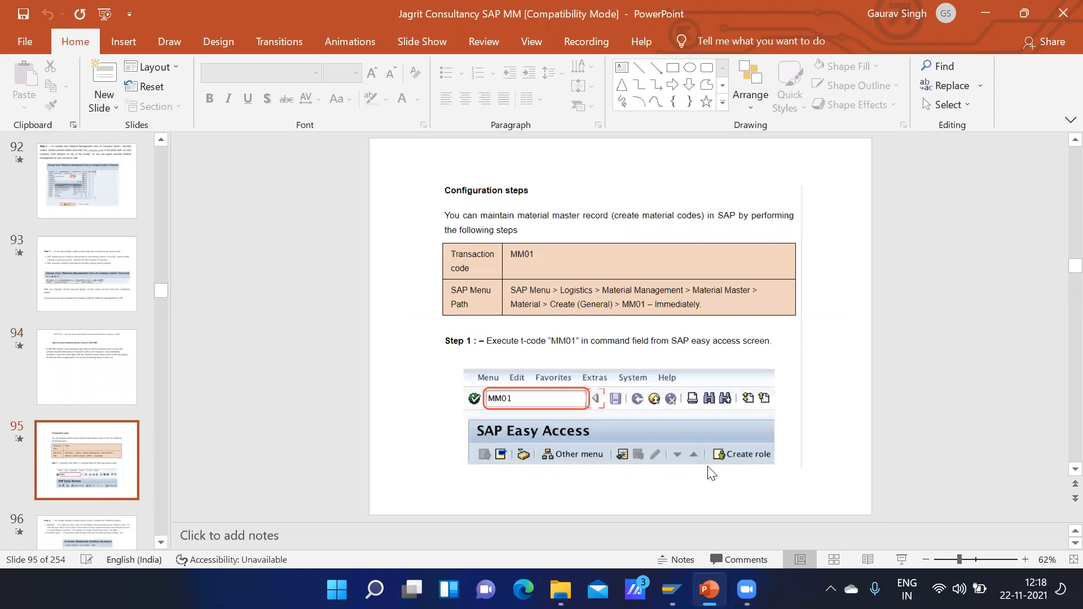
{"action": "scroll", "coordinate": [711, 473], "scroll_direction": "down", "scroll_amount": 1}
{"action": "scroll", "coordinate": [710, 472], "scroll_direction": "down", "scroll_amount": 1}
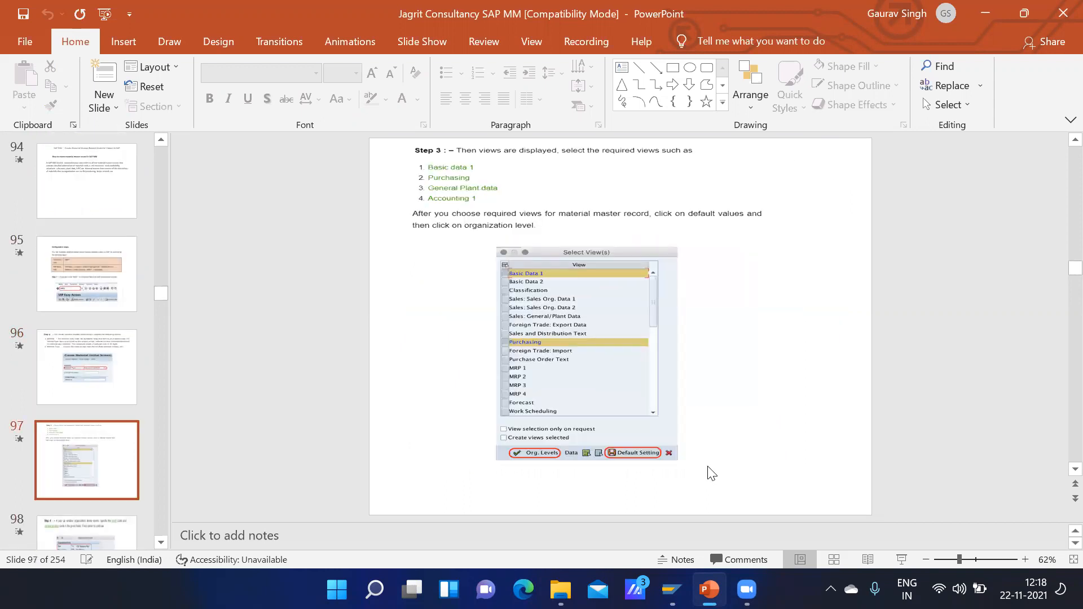
{"action": "scroll", "coordinate": [710, 472], "scroll_direction": "down", "scroll_amount": 1}
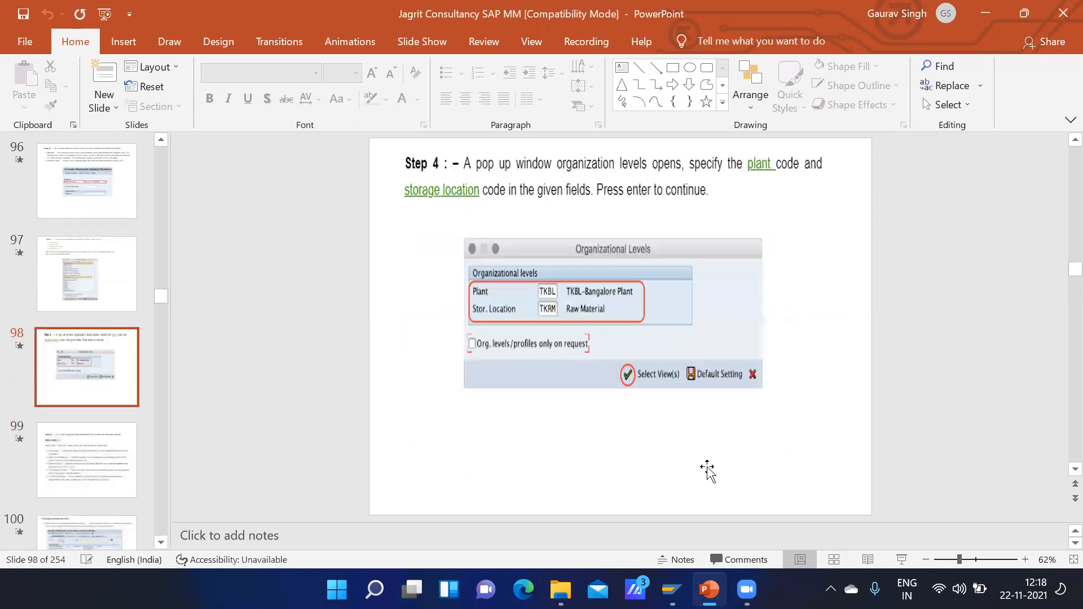
{"action": "scroll", "coordinate": [710, 471], "scroll_direction": "down", "scroll_amount": 1}
{"action": "scroll", "coordinate": [710, 472], "scroll_direction": "up", "scroll_amount": 1}
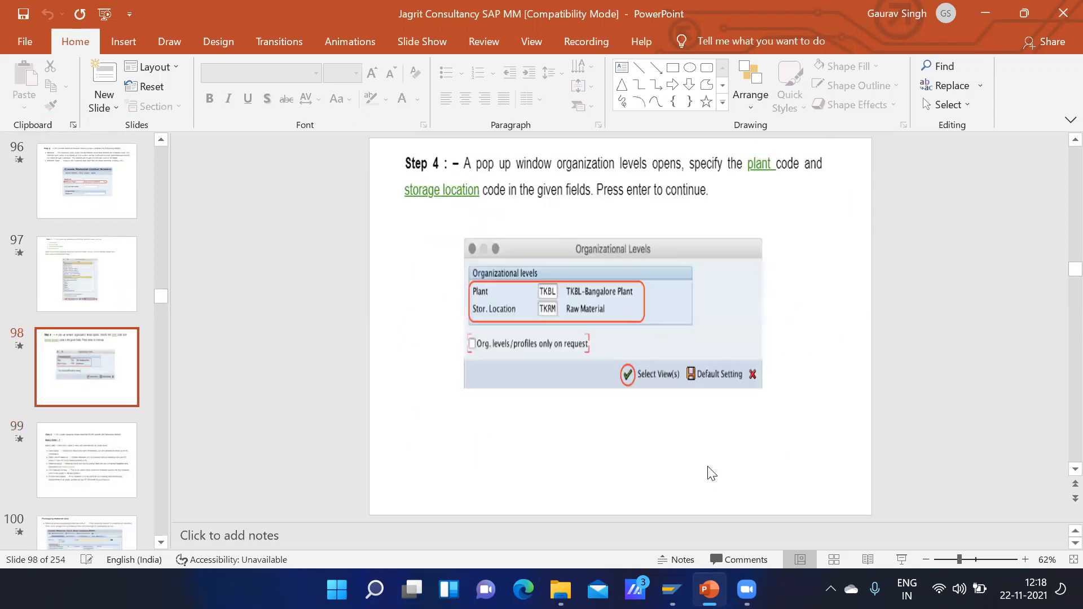
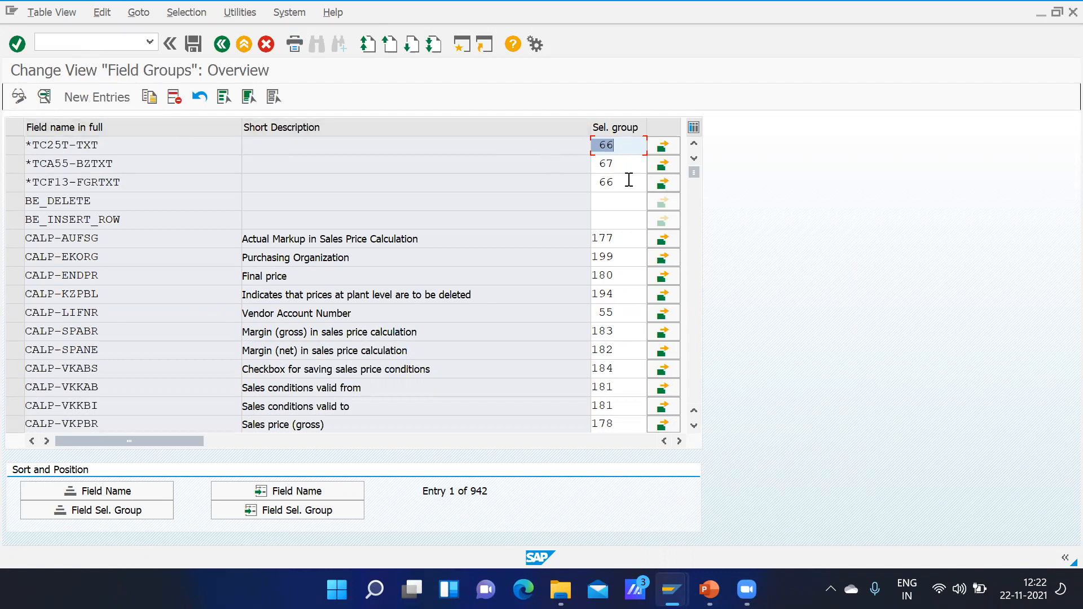
Step: Leave the field groups view and open transaction OMS9 for field selection on data screens
{"action": "left_click", "coordinate": [629, 180]}
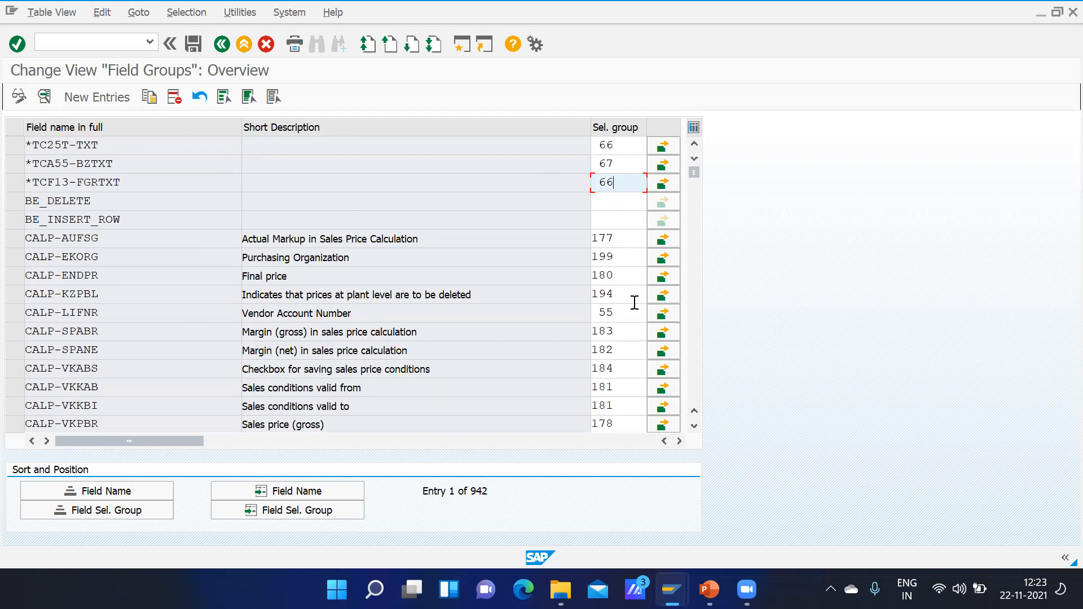
{"action": "left_click", "coordinate": [223, 44]}
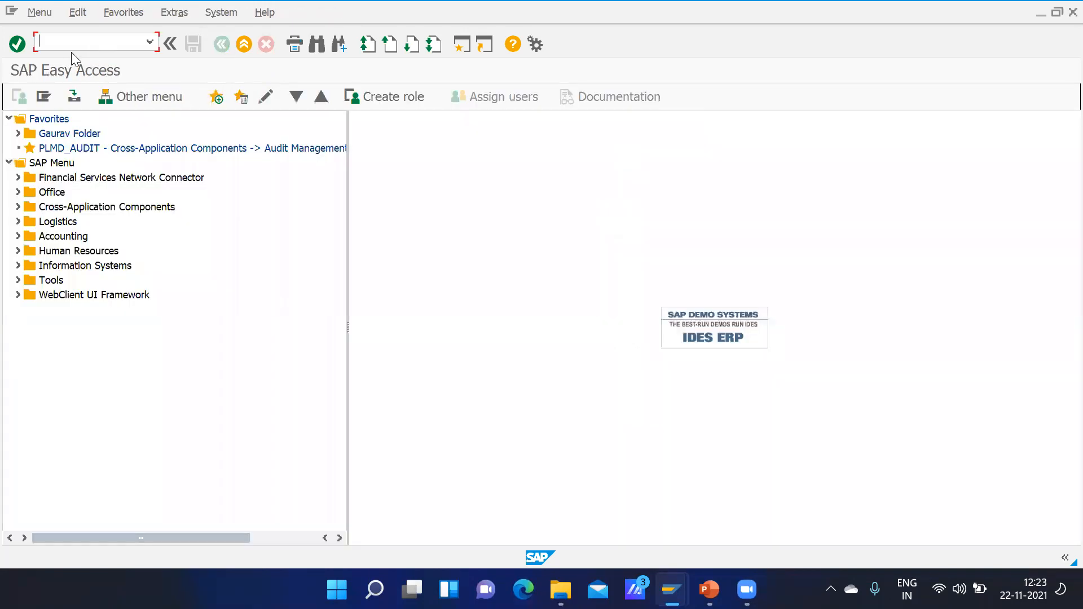
{"action": "type", "text": "oms9"}
{"action": "key", "text": "Return"}
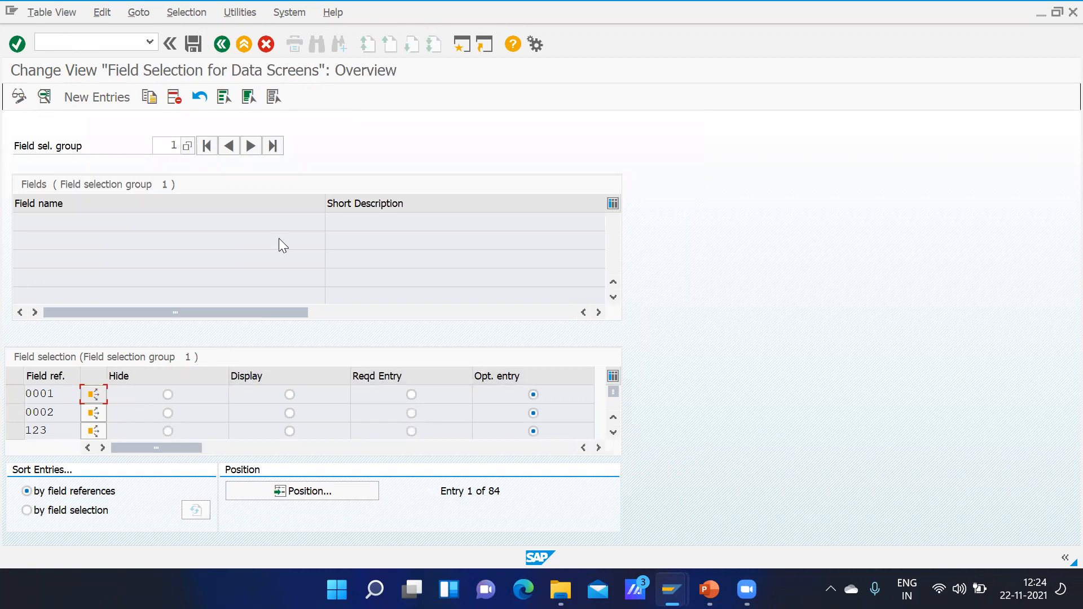
Step: Create a new field reference GMOT with all selection groups kept as optional entry, and save it
{"action": "left_click", "coordinate": [111, 101]}
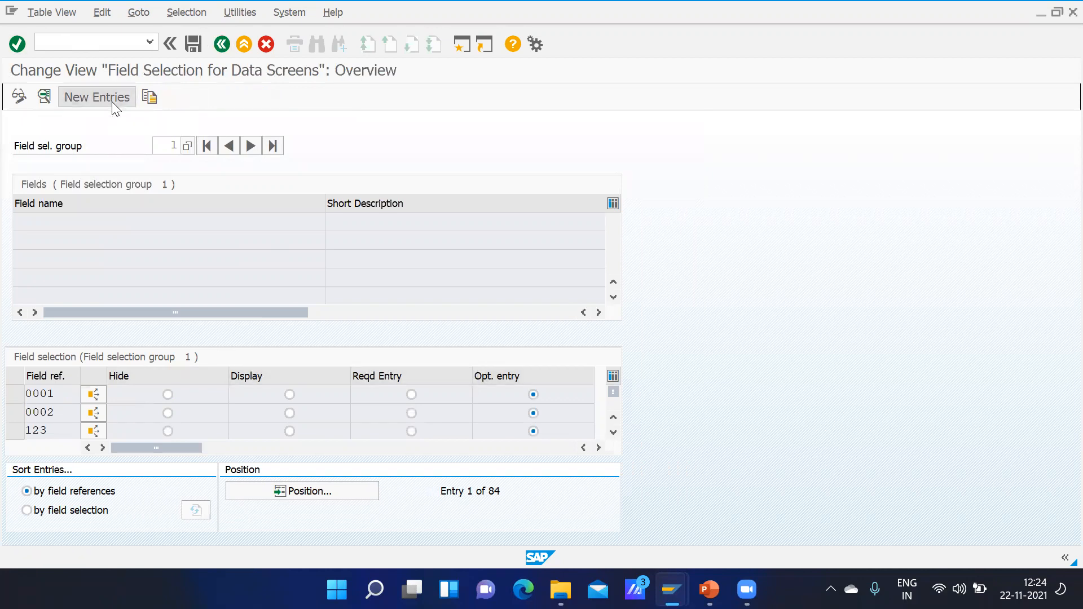
{"action": "type", "text": "gmot"}
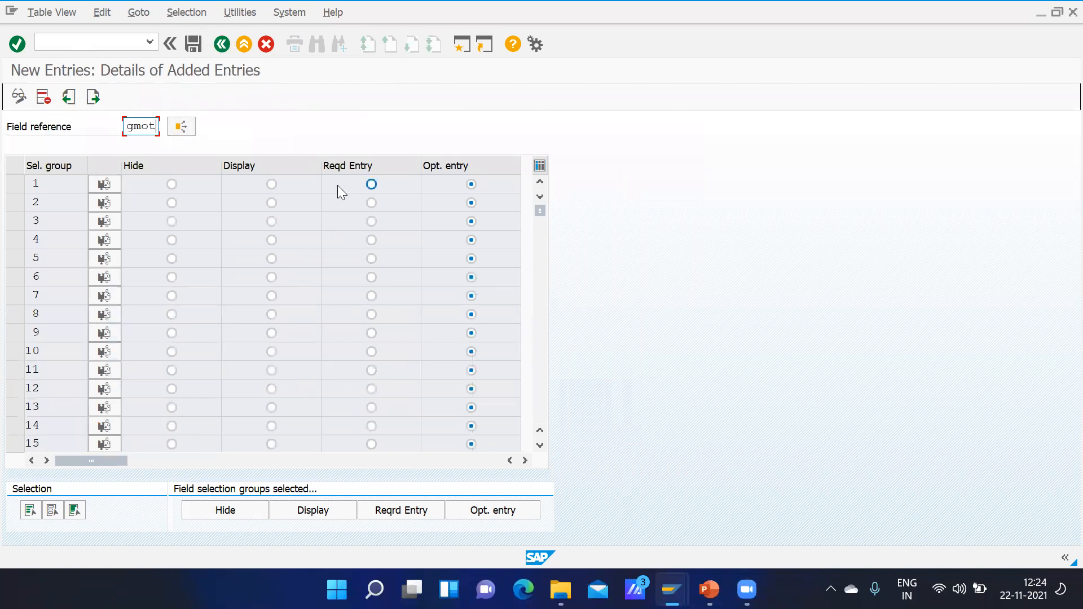
{"action": "key", "text": "Return"}
{"action": "key", "text": "Return"}
{"action": "key", "text": "Return"}
{"action": "left_click", "coordinate": [193, 45]}
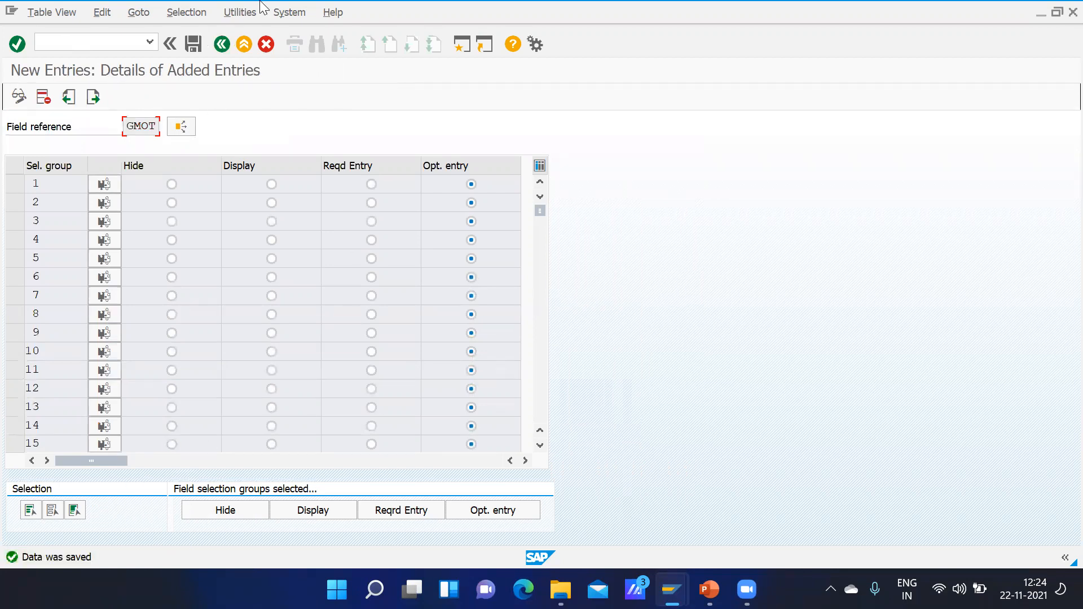
Step: Return to the field selection overview and make field selection group 181 a required entry for GMOT
{"action": "left_click", "coordinate": [221, 45]}
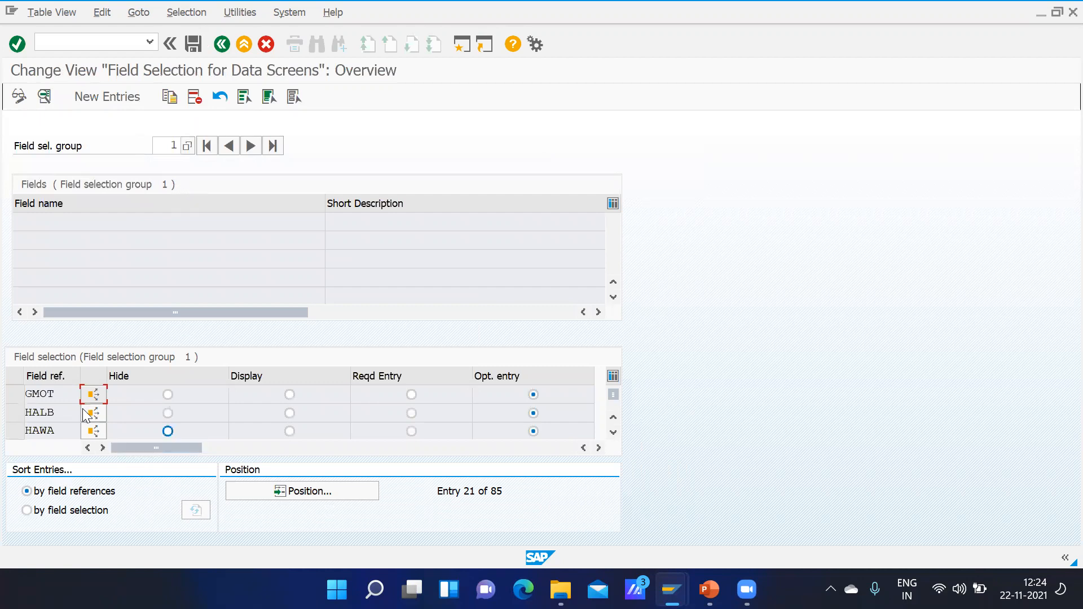
{"action": "left_click", "coordinate": [163, 146]}
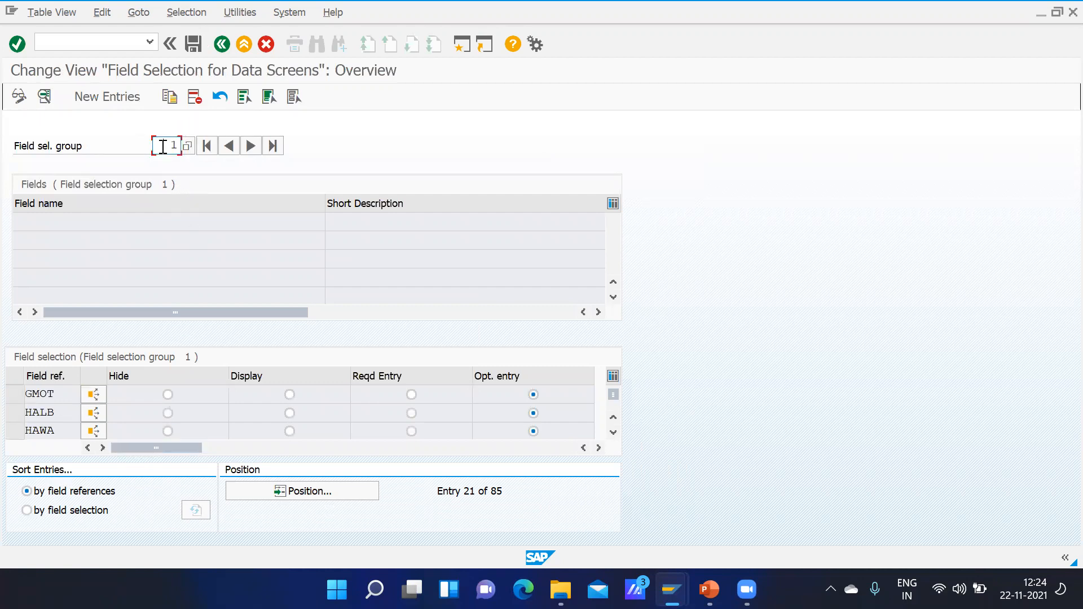
{"action": "key", "text": "Delete"}
{"action": "key", "text": "BackSpace"}
{"action": "key", "text": "Delete"}
{"action": "type", "text": "181"}
{"action": "left_click", "coordinate": [412, 395]}
Step: Set field selection group 182 to display for field reference GMOT
{"action": "left_click", "coordinate": [155, 147]}
{"action": "key", "text": "Delete"}
{"action": "key", "text": "Delete"}
{"action": "key", "text": "Delete"}
{"action": "type", "text": "182"}
{"action": "key", "text": "Return"}
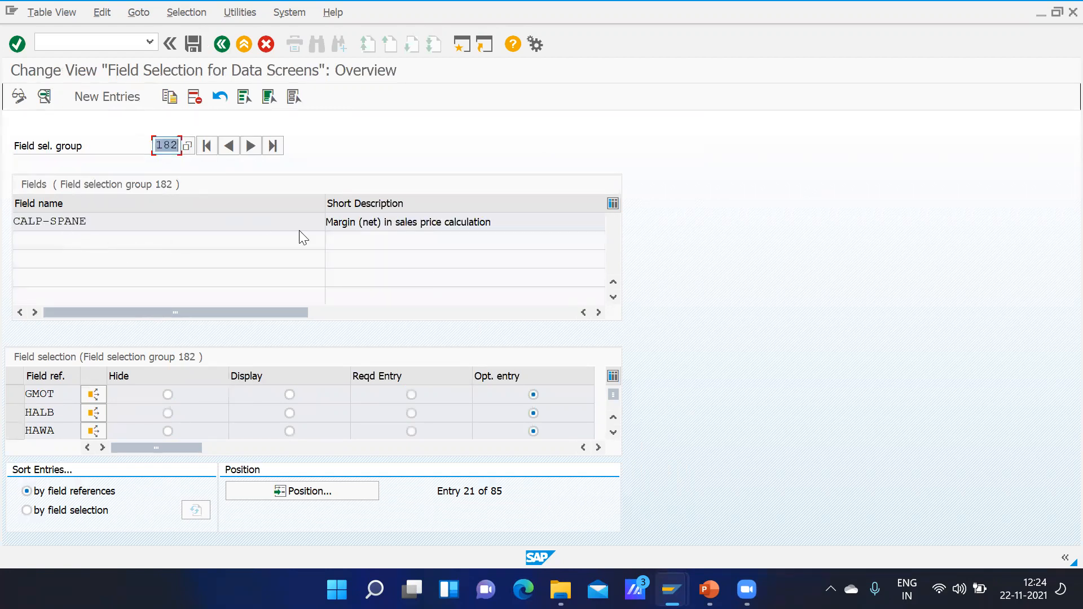
{"action": "left_click", "coordinate": [290, 395]}
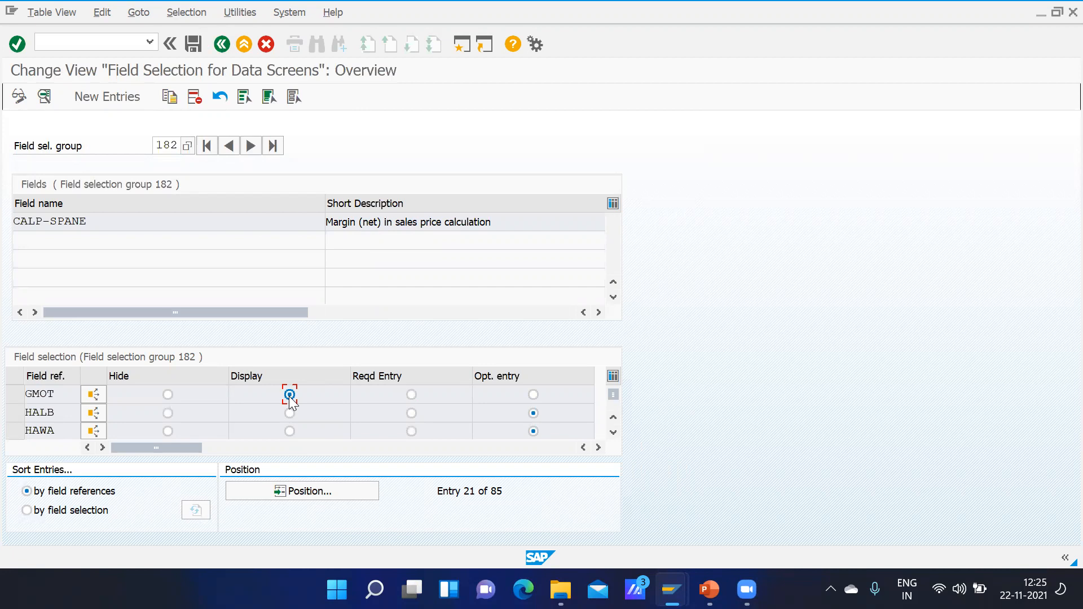
Step: Set field selection group 192 to hide for field reference GMOT
{"action": "left_click", "coordinate": [171, 145]}
{"action": "key", "text": "BackSpace"}
{"action": "type", "text": "9"}
{"action": "key", "text": "Return"}
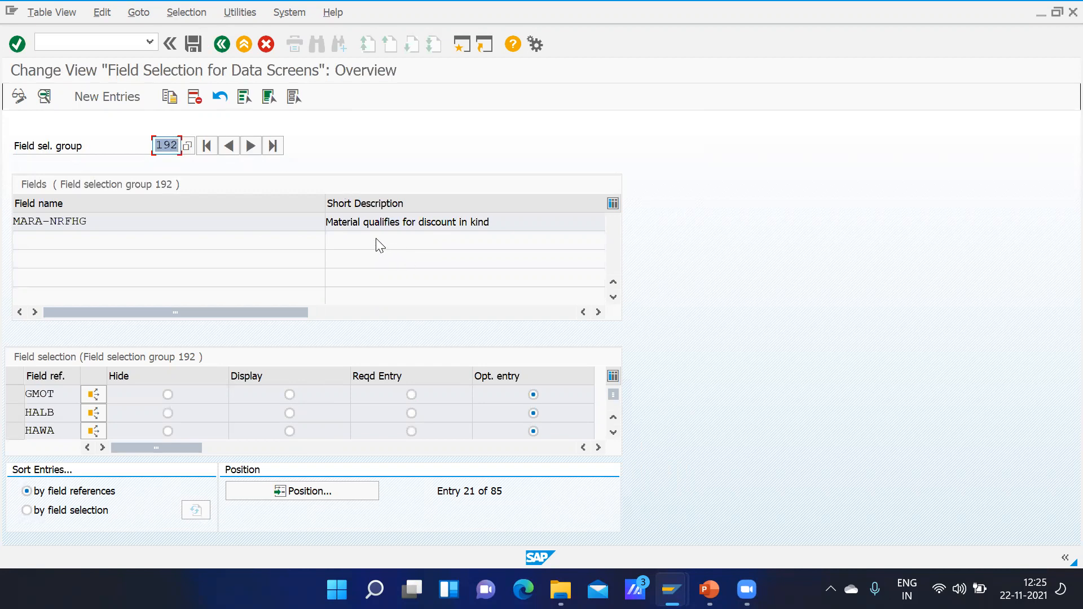
{"action": "left_click", "coordinate": [169, 397]}
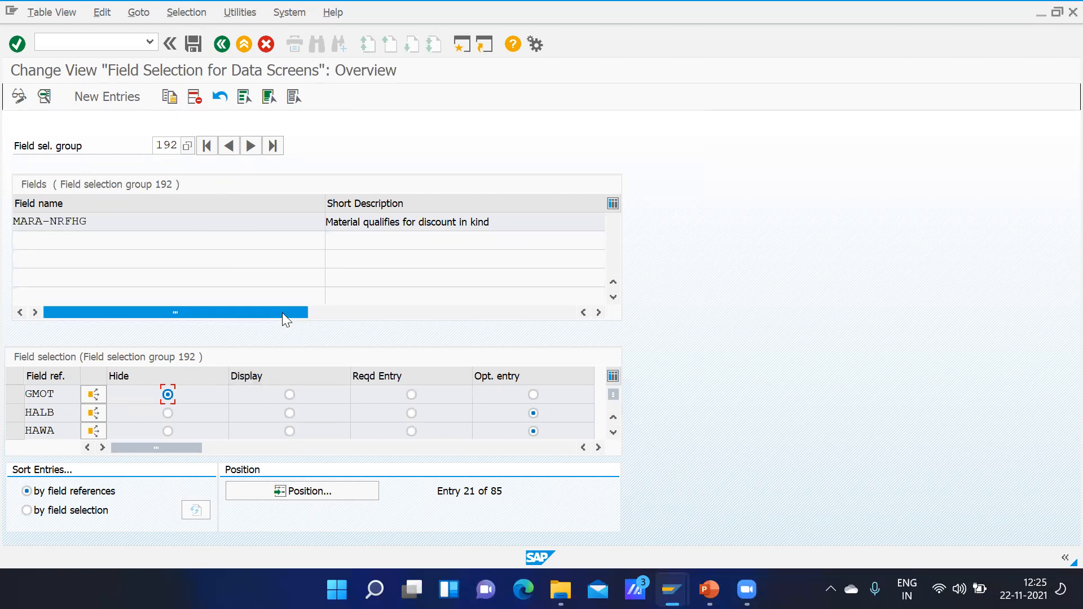
Step: Look up the fields assigned to field selection groups 150, 151 and 152
{"action": "left_click", "coordinate": [181, 146]}
{"action": "key", "text": "BackSpace"}
{"action": "key", "text": "BackSpace"}
{"action": "key", "text": "BackSpace"}
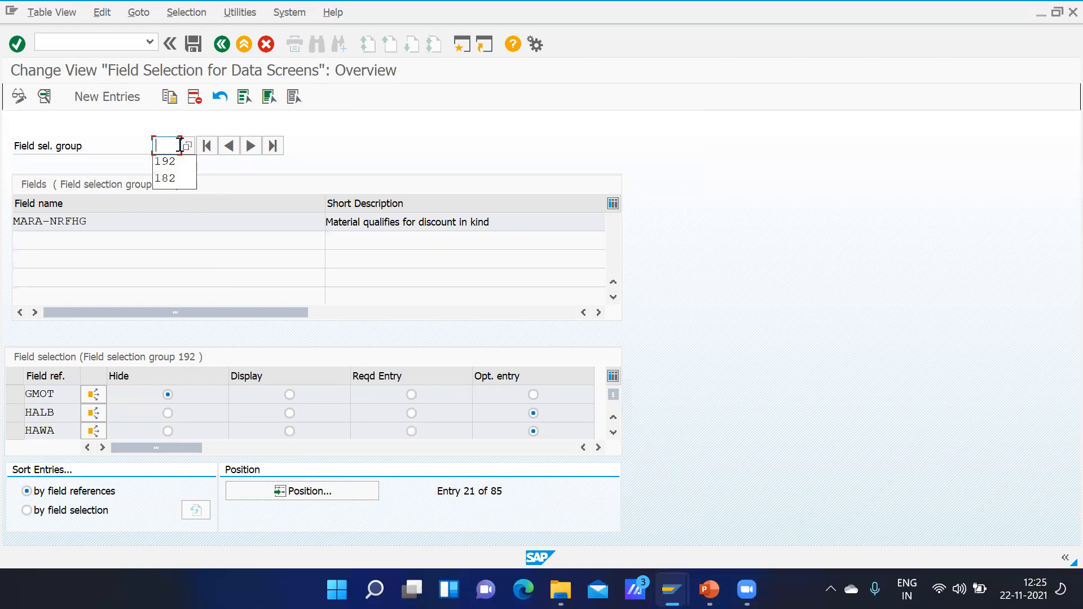
{"action": "type", "text": "150"}
{"action": "key", "text": "Return"}
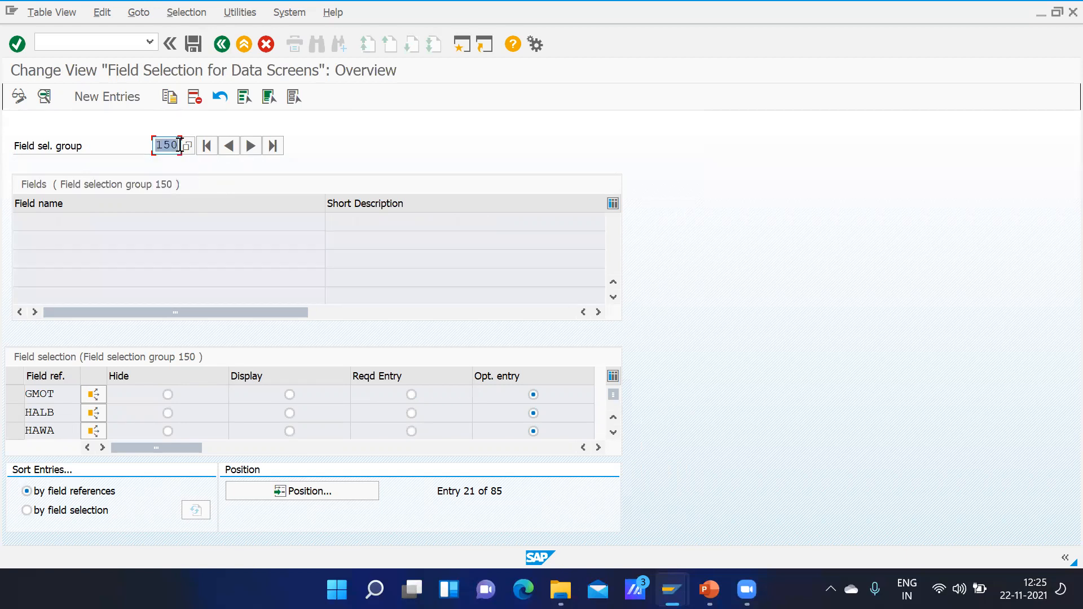
{"action": "type", "text": "151"}
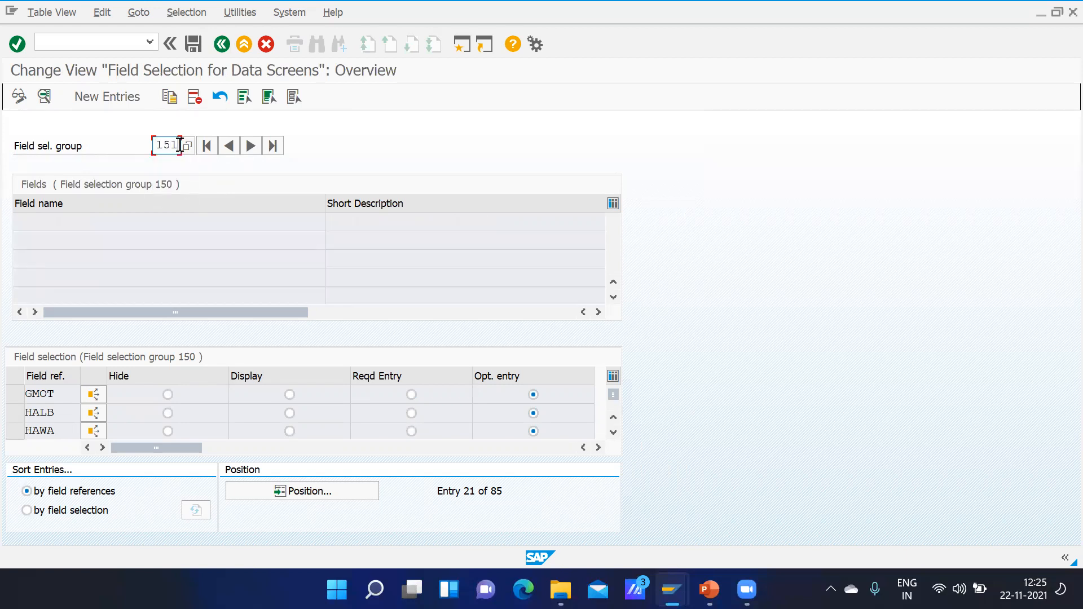
{"action": "key", "text": "Return"}
{"action": "type", "text": "152"}
{"action": "key", "text": "Return"}
Step: Set field selection group 153 to optional entry for GMOT, then save the field selection and leave the transaction
{"action": "type", "text": "153"}
{"action": "key", "text": "Return"}
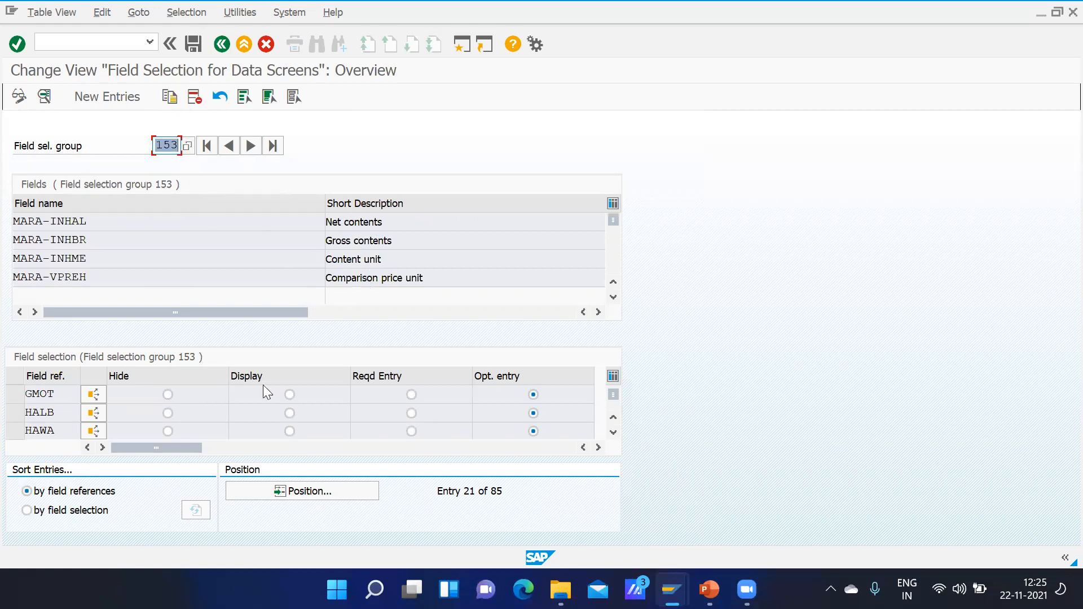
{"action": "left_click", "coordinate": [290, 395]}
{"action": "left_click", "coordinate": [412, 395]}
{"action": "left_click", "coordinate": [533, 395]}
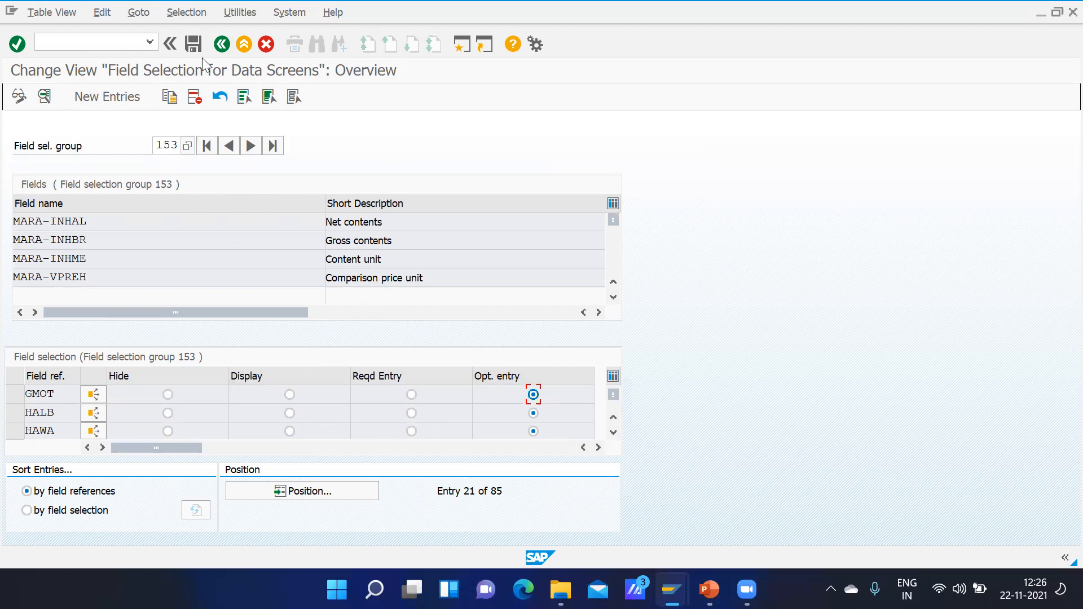
{"action": "left_click", "coordinate": [192, 45]}
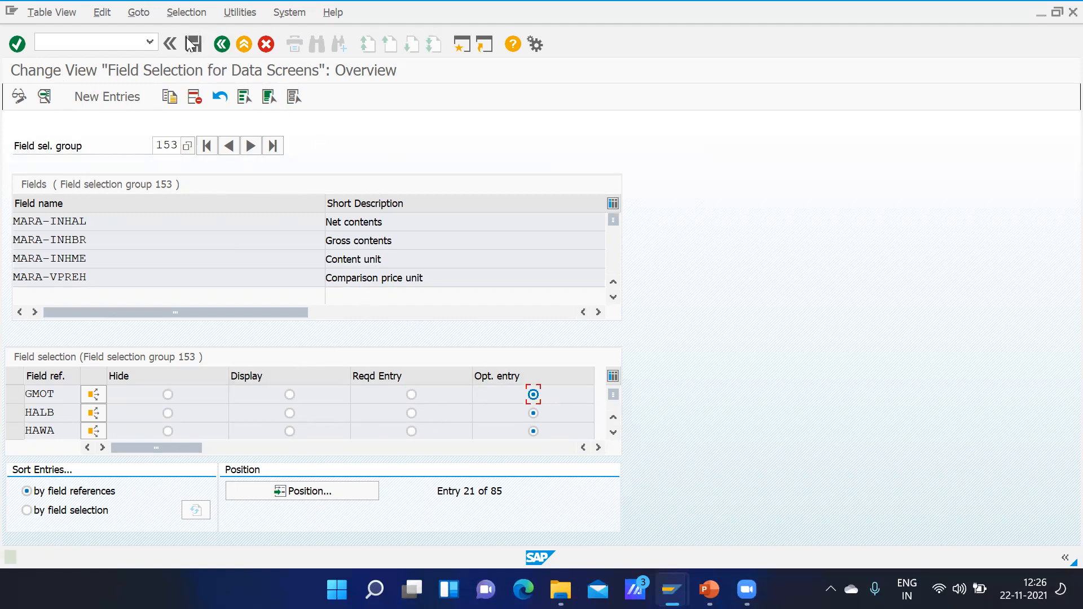
{"action": "left_click", "coordinate": [223, 48]}
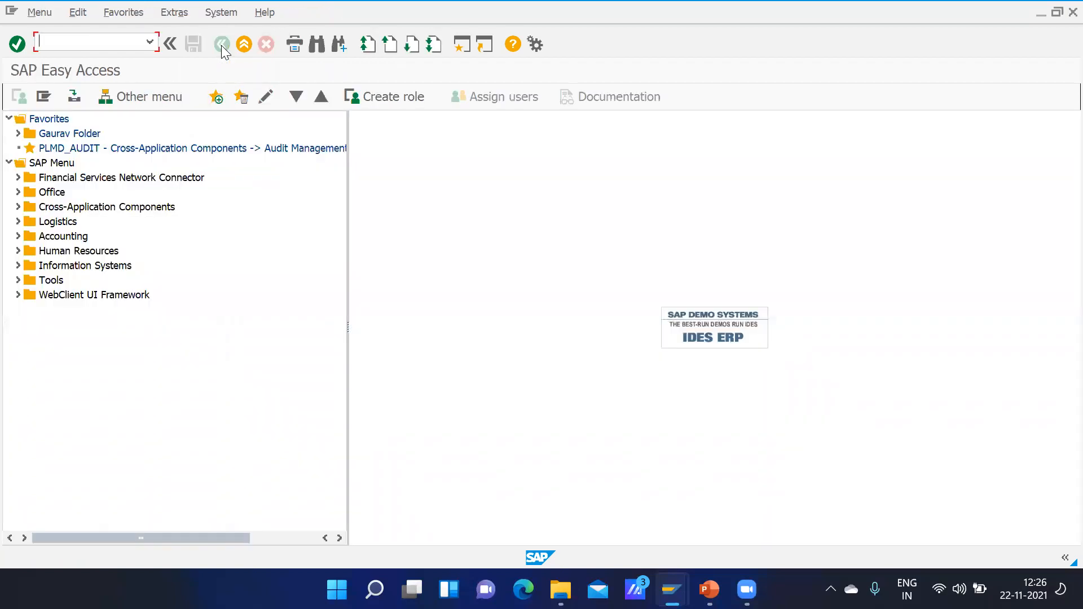
Step: Switch to PowerPoint and look through the slides from OMS9 field selection to OMSY company codes for materials management
{"action": "mouse_move", "coordinate": [709, 589]}
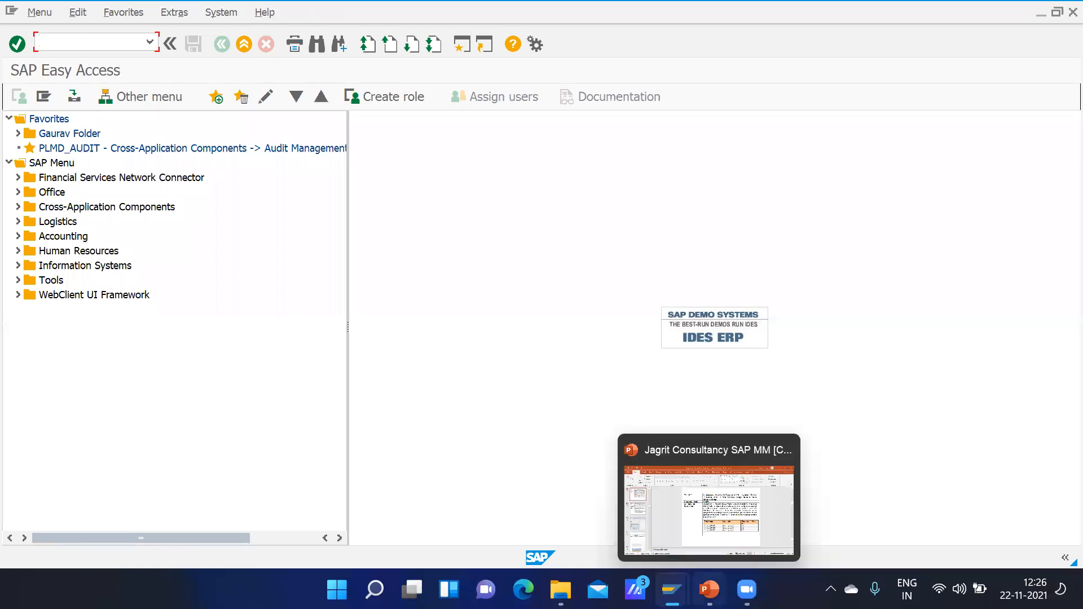
{"action": "left_click", "coordinate": [709, 497]}
{"action": "scroll", "coordinate": [595, 446], "scroll_direction": "down", "scroll_amount": 3}
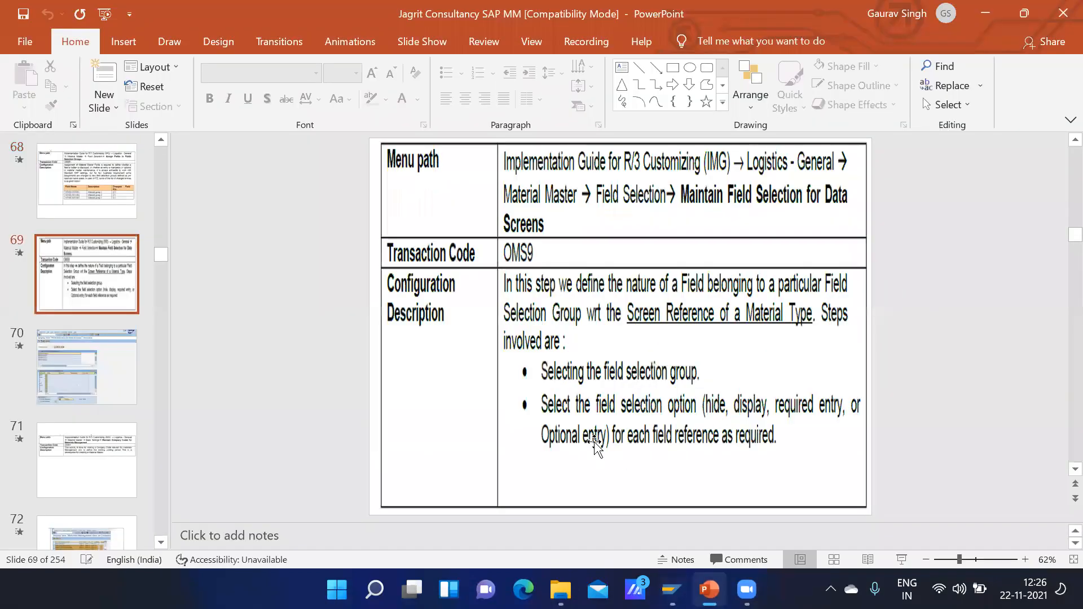
{"action": "scroll", "coordinate": [595, 446], "scroll_direction": "down", "scroll_amount": 1}
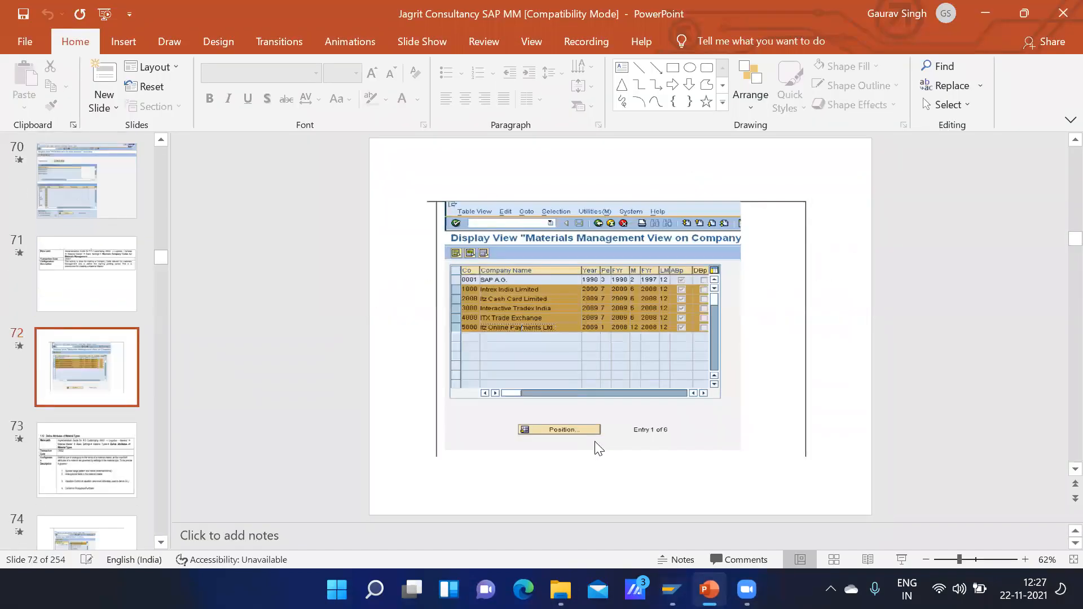
{"action": "scroll", "coordinate": [595, 447], "scroll_direction": "up", "scroll_amount": 1}
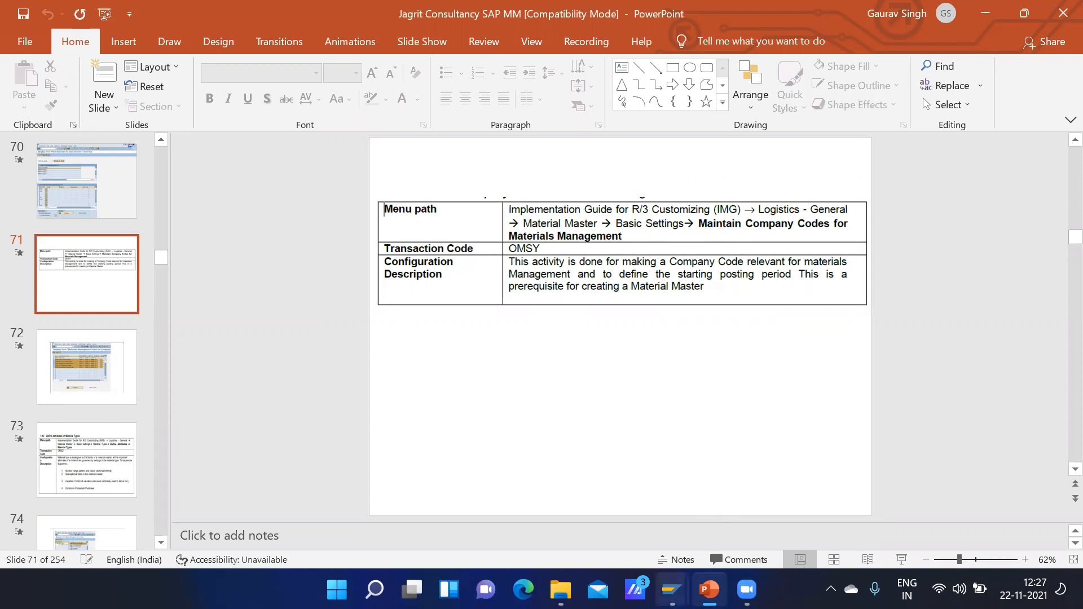
Step: Switch back to SAP, open transaction OMSY and position the company code list at GMOT
{"action": "mouse_move", "coordinate": [672, 590]}
{"action": "left_click", "coordinate": [698, 538]}
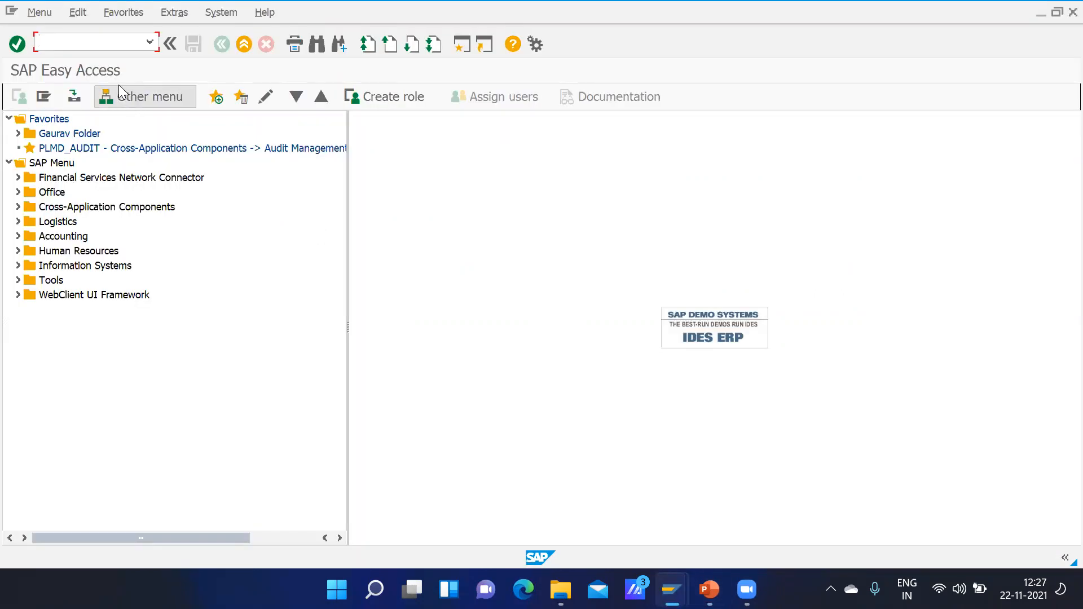
{"action": "type", "text": "omsy"}
{"action": "key", "text": "Return"}
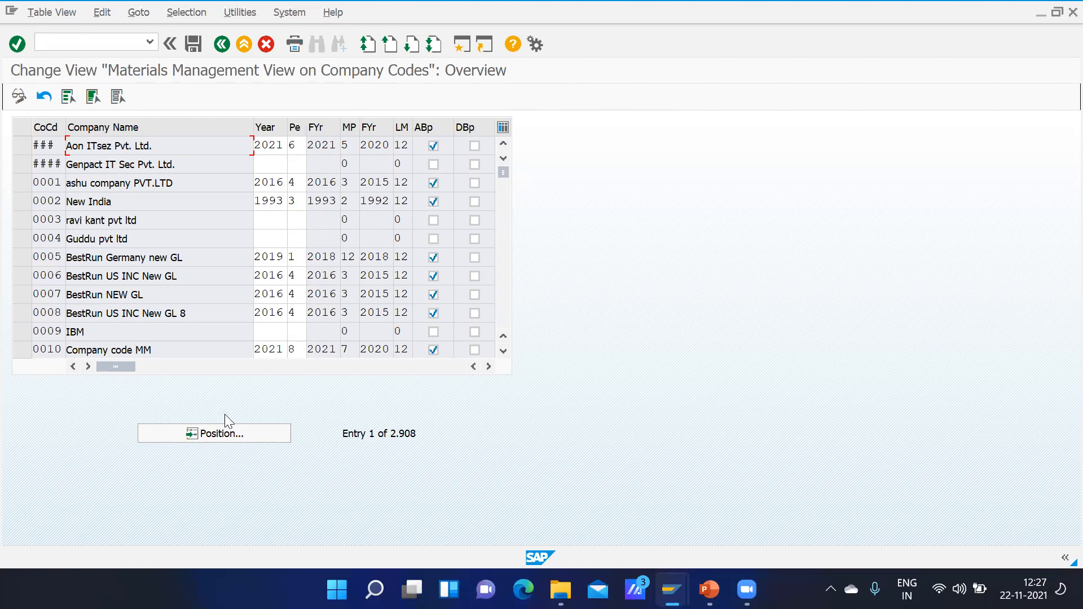
{"action": "left_click", "coordinate": [215, 433]}
{"action": "type", "text": "GMOT"}
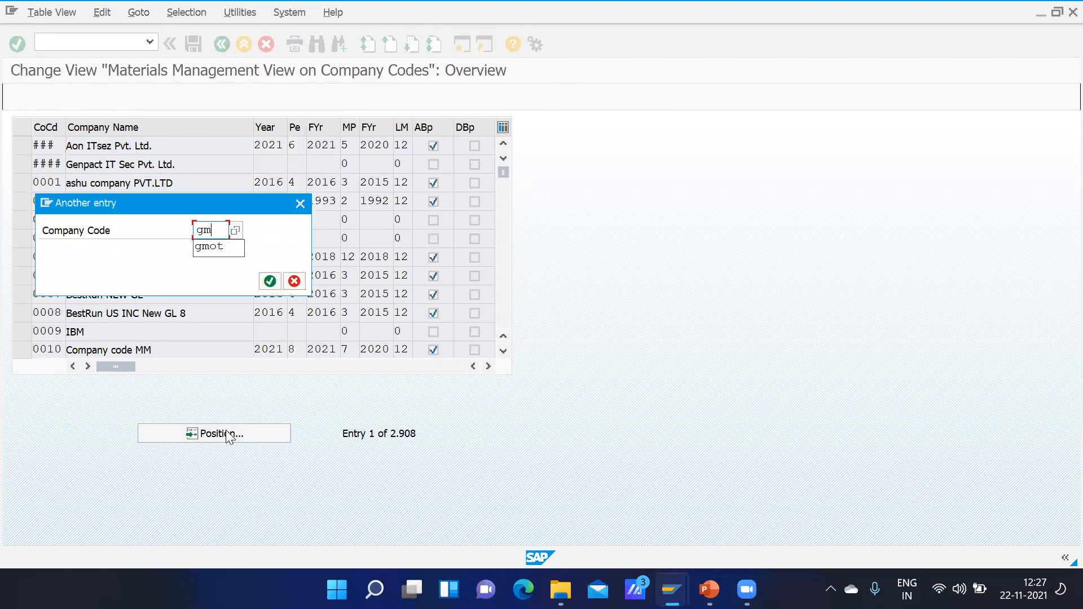
{"action": "key", "text": "Return"}
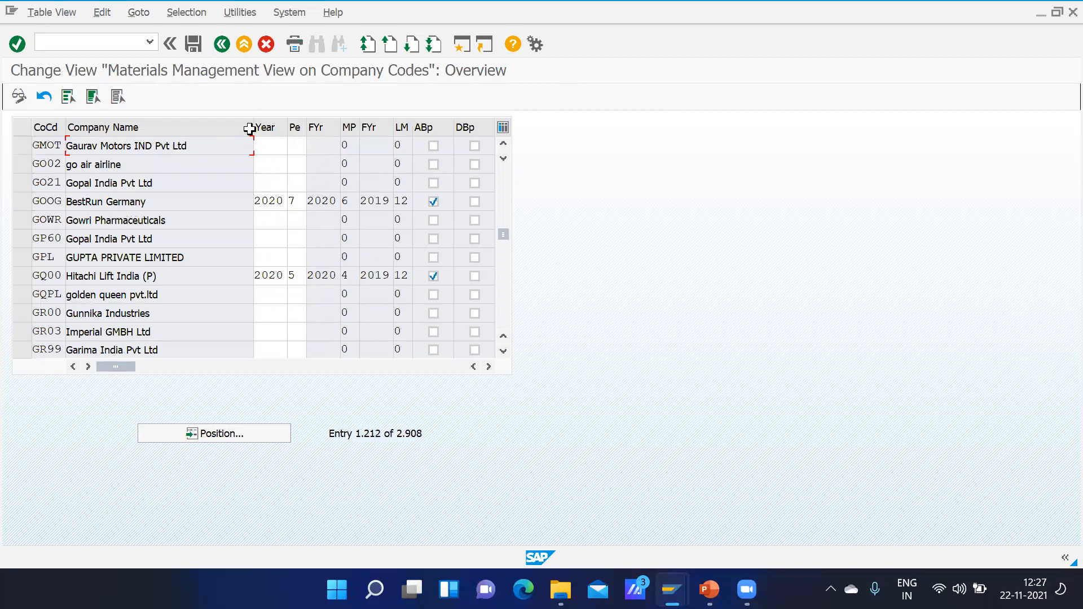
Step: Enter year 2021 and period 08 for company code GMOT
{"action": "left_click", "coordinate": [270, 143]}
{"action": "type", "text": "201"}
{"action": "type", "text": "1"}
{"action": "left_click", "coordinate": [298, 148]}
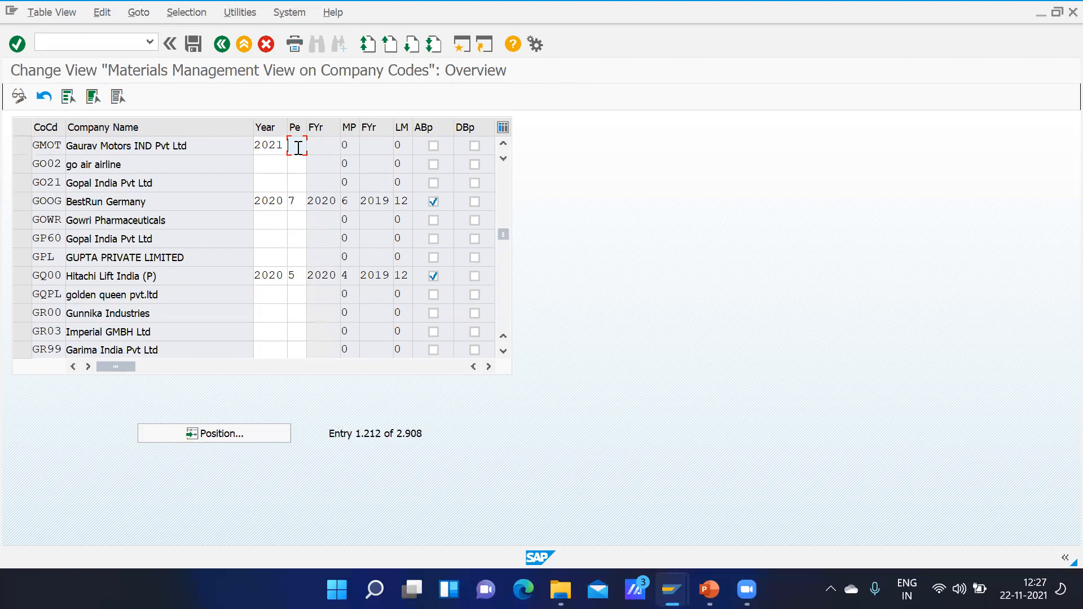
{"action": "type", "text": "08"}
Step: Enable ABp and leave DBp disabled for company code GMOT, then save and exit the view
{"action": "left_click", "coordinate": [434, 146]}
{"action": "left_click", "coordinate": [476, 148]}
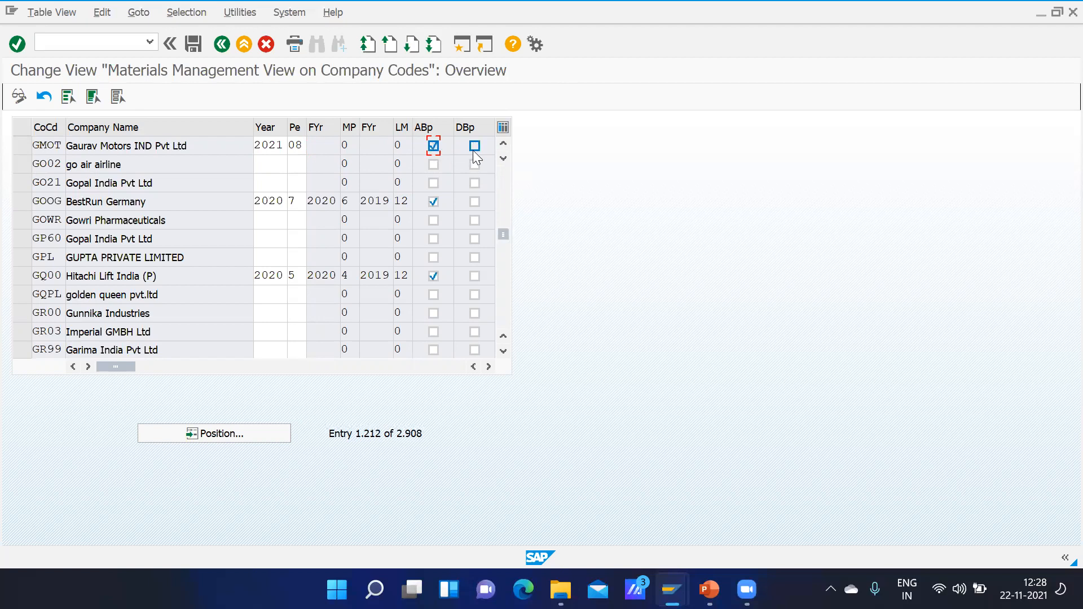
{"action": "left_click", "coordinate": [434, 147]}
{"action": "left_click", "coordinate": [475, 146]}
{"action": "key", "text": "Return"}
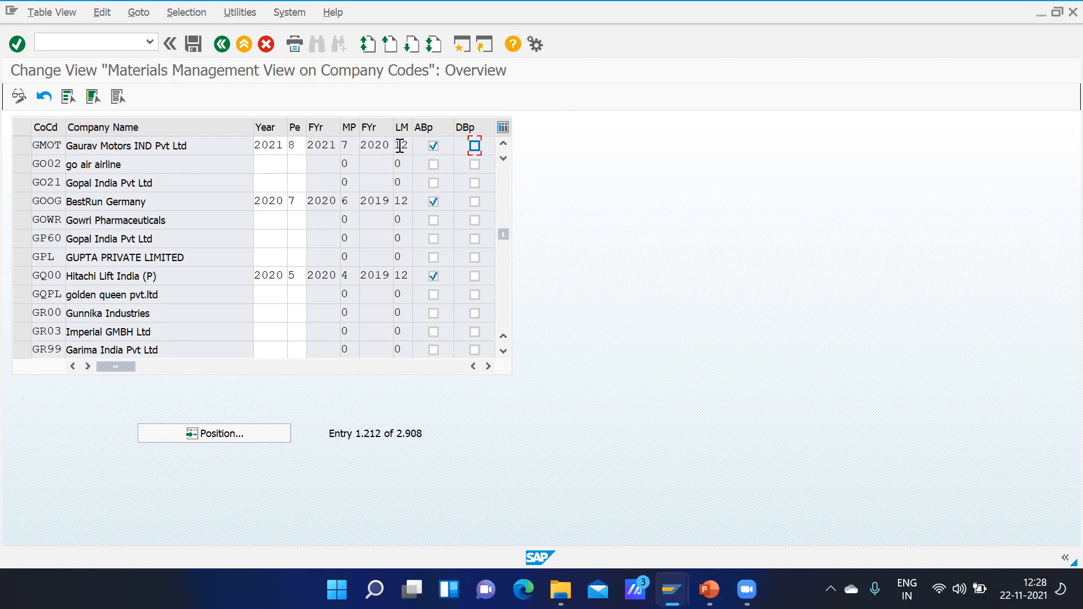
{"action": "left_click", "coordinate": [194, 45]}
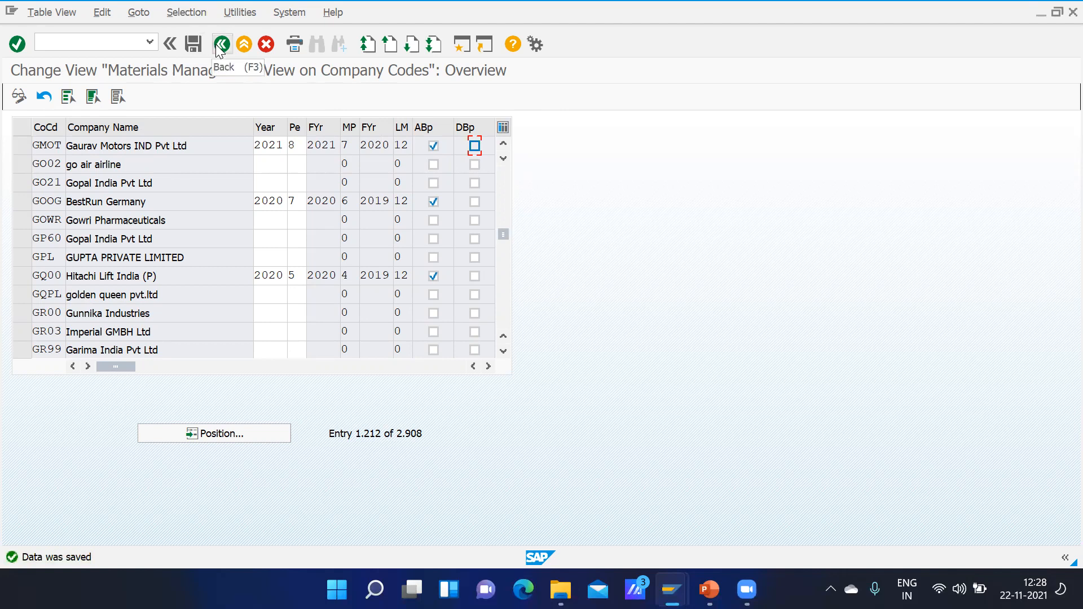
{"action": "left_click", "coordinate": [220, 45]}
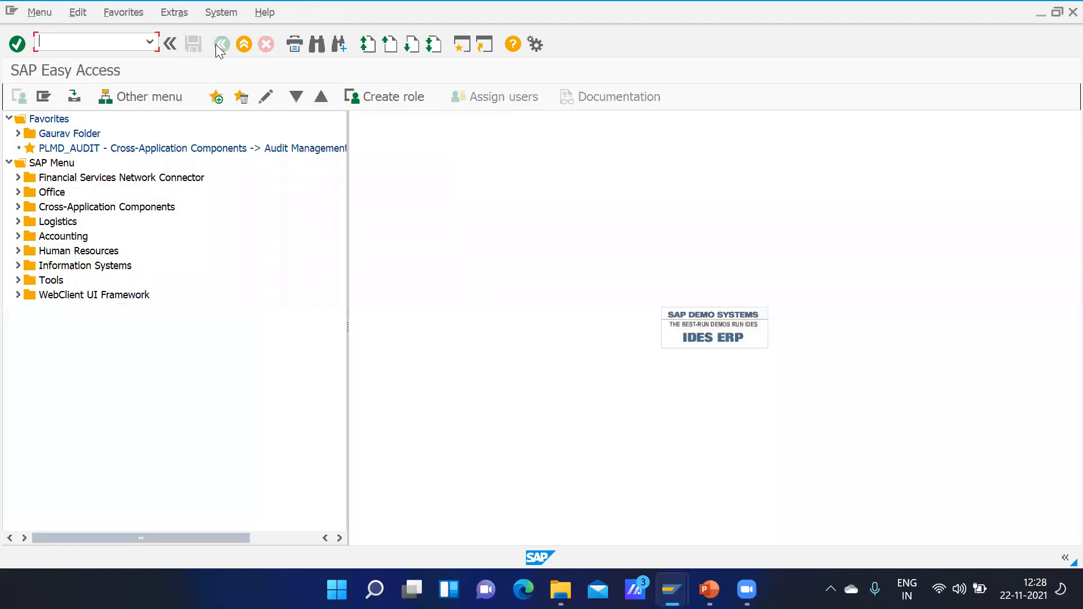
Step: Switch to PowerPoint and look through the OMS2 slides on defining attributes of material types
{"action": "mouse_move", "coordinate": [705, 587]}
{"action": "left_click", "coordinate": [643, 455]}
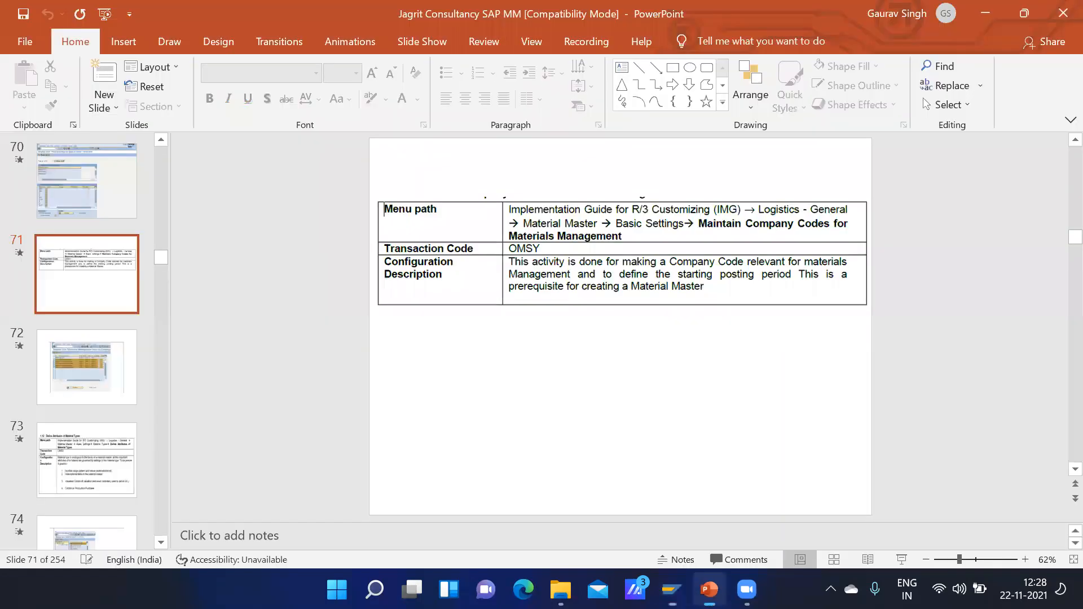
{"action": "scroll", "coordinate": [642, 456], "scroll_direction": "down", "scroll_amount": 1}
{"action": "scroll", "coordinate": [642, 456], "scroll_direction": "down", "scroll_amount": 2}
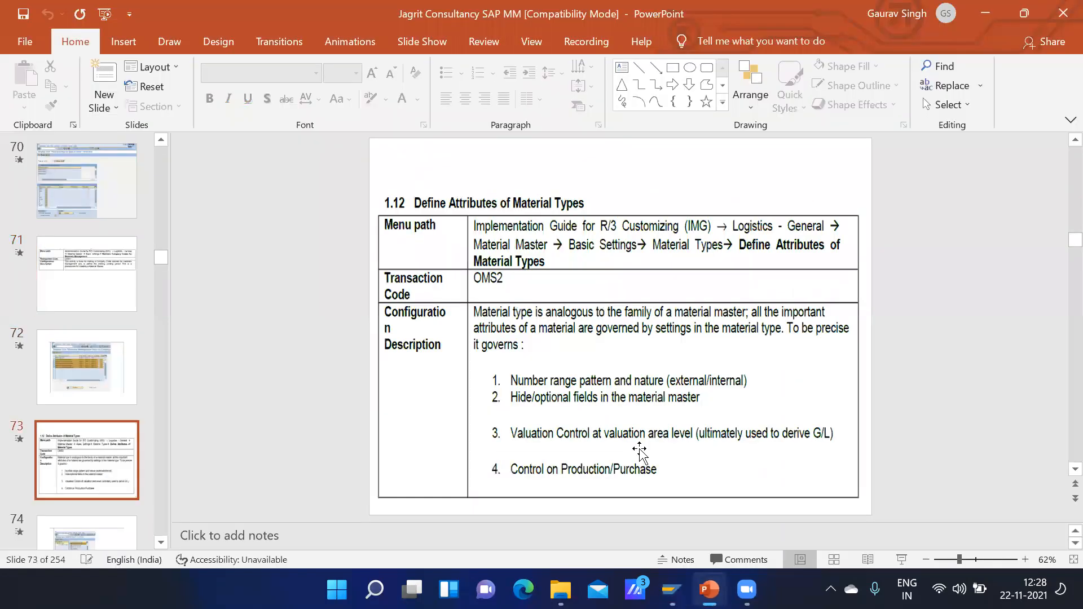
{"action": "scroll", "coordinate": [641, 453], "scroll_direction": "up", "scroll_amount": 1}
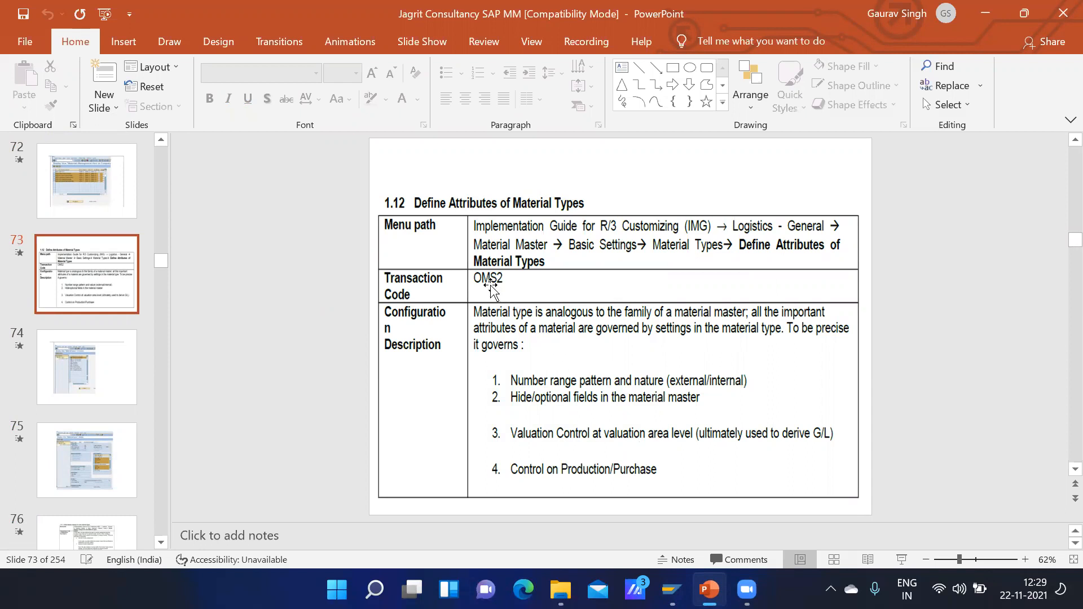
{"action": "scroll", "coordinate": [682, 443], "scroll_direction": "down", "scroll_amount": 1}
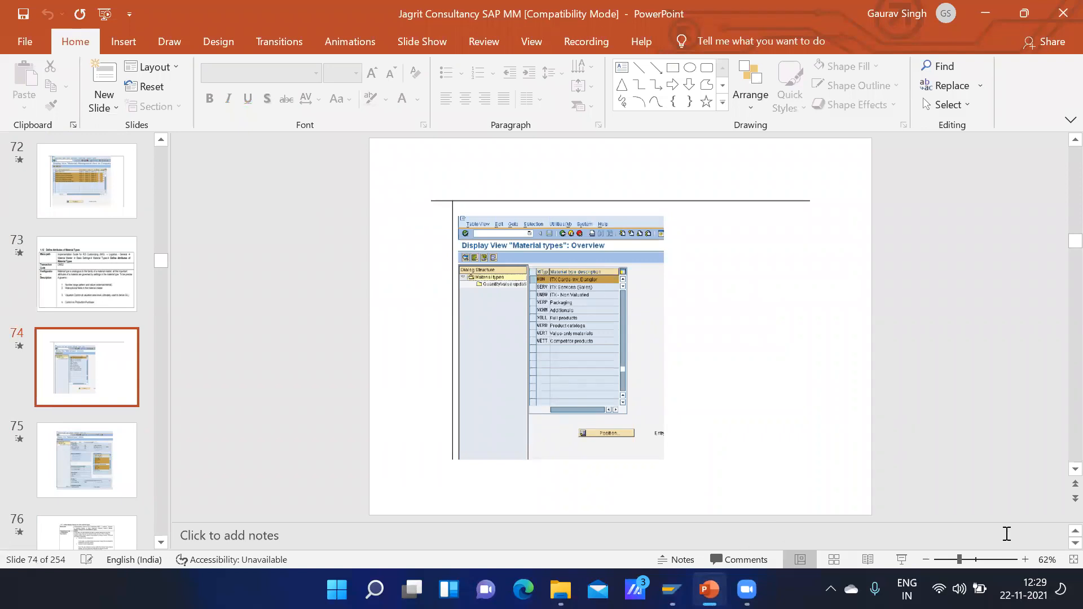
Step: Switch to SAP, open transaction OMS2 for material types and try to add a new entry
{"action": "left_click", "coordinate": [978, 560]}
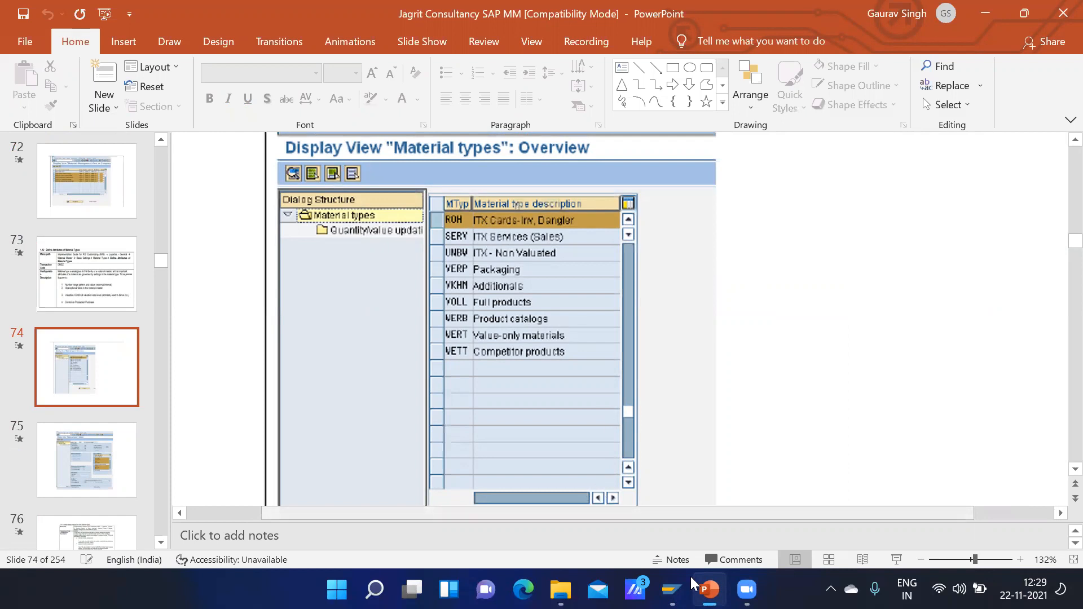
{"action": "mouse_move", "coordinate": [672, 589]}
{"action": "left_click", "coordinate": [701, 536]}
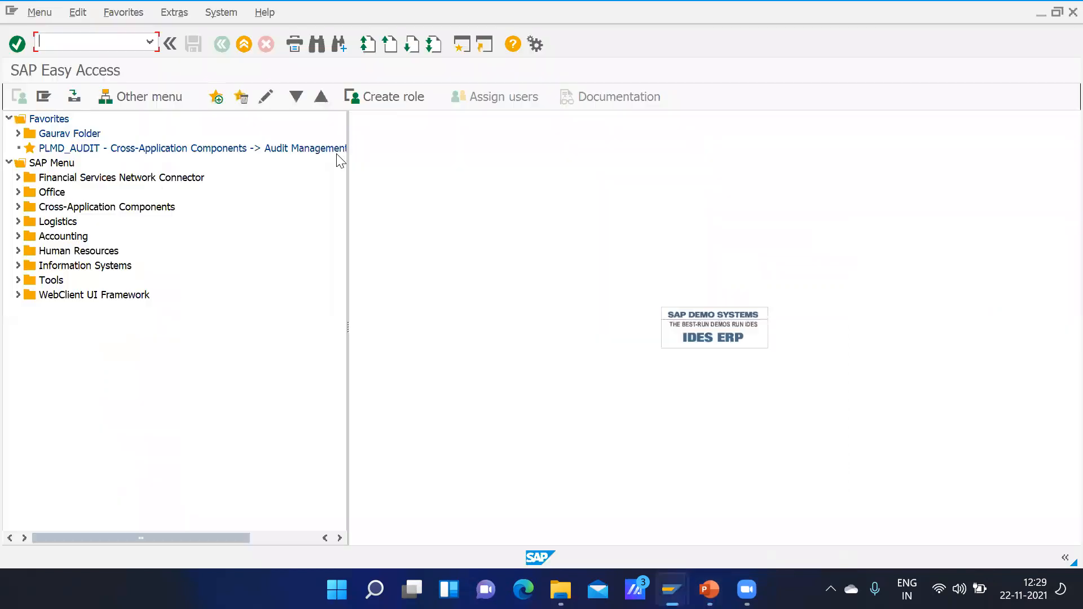
{"action": "type", "text": "sm02"}
{"action": "key", "text": "Return"}
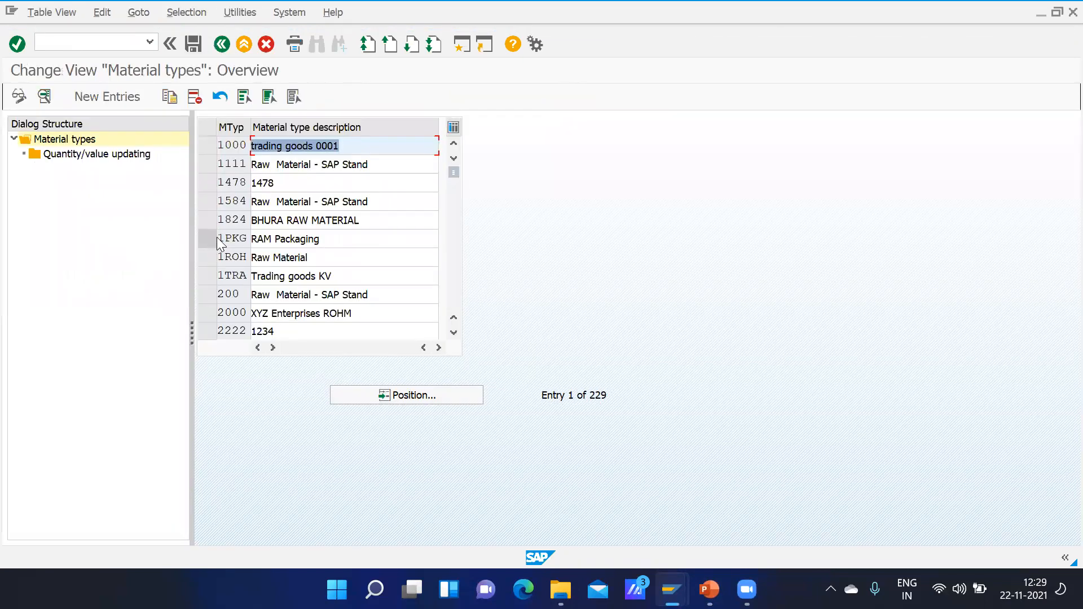
{"action": "left_click", "coordinate": [107, 97]}
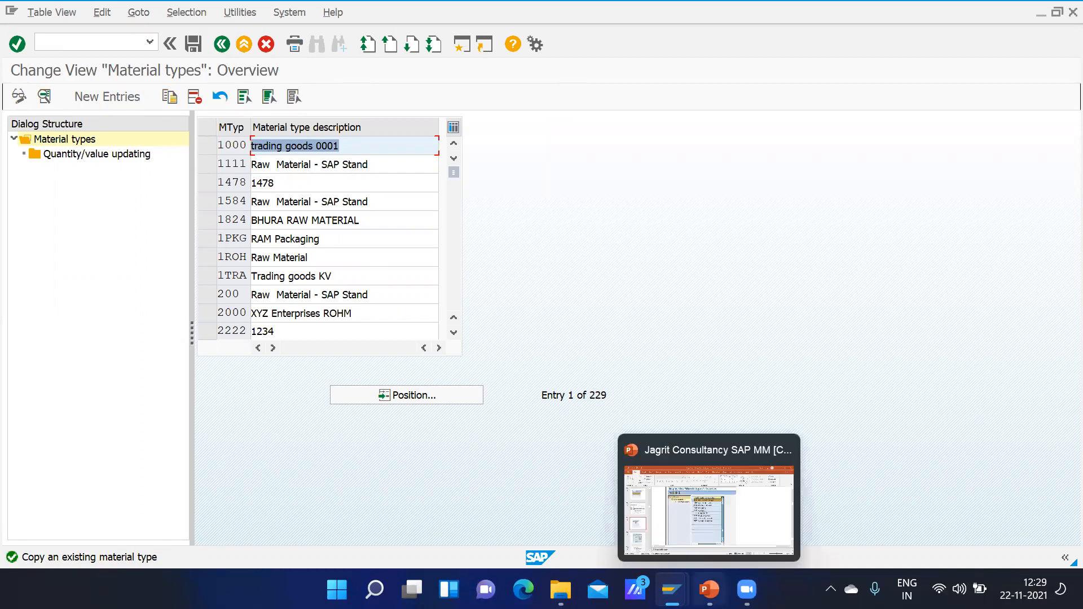
Step: Minimize the PowerPoint and SAP windows and open the Word document SAP MM Enterprise Structure from the desktop
{"action": "mouse_move", "coordinate": [672, 590]}
{"action": "mouse_move", "coordinate": [698, 572]}
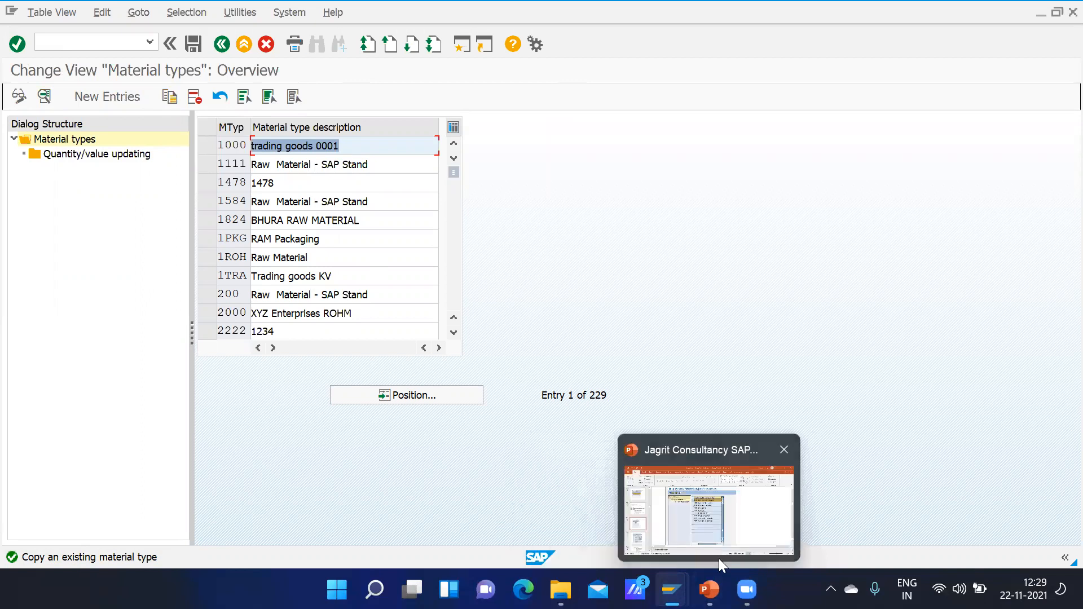
{"action": "left_click", "coordinate": [746, 477]}
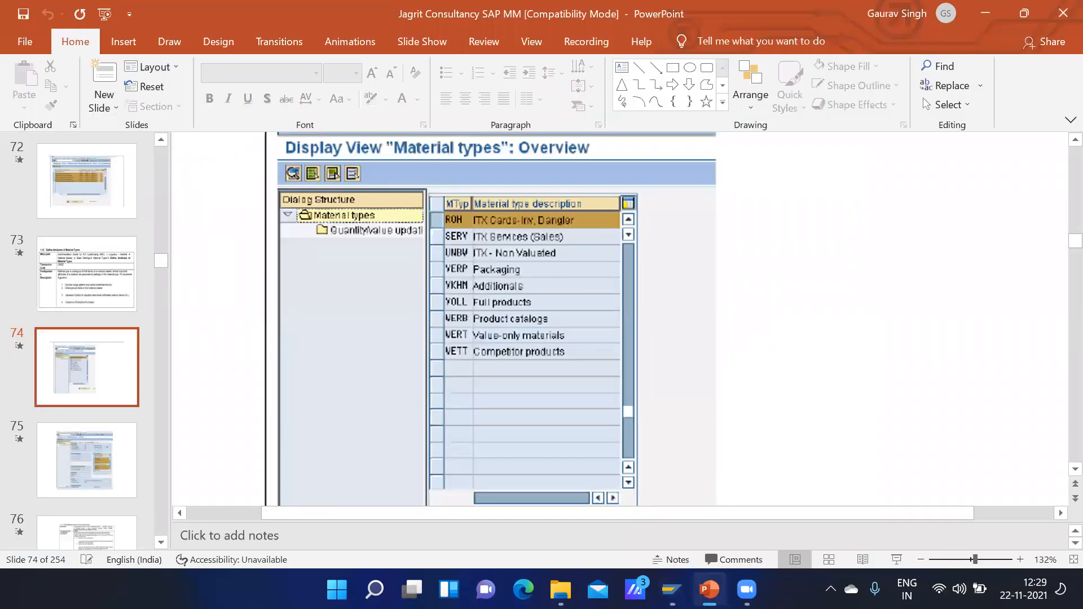
{"action": "key", "text": "super"}
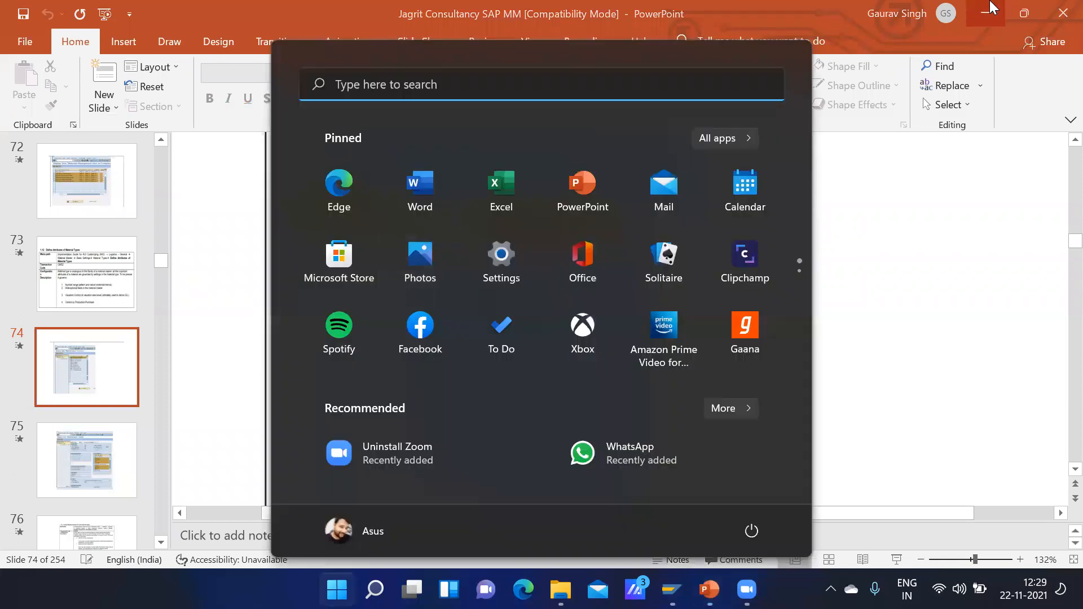
{"action": "left_click", "coordinate": [991, 3]}
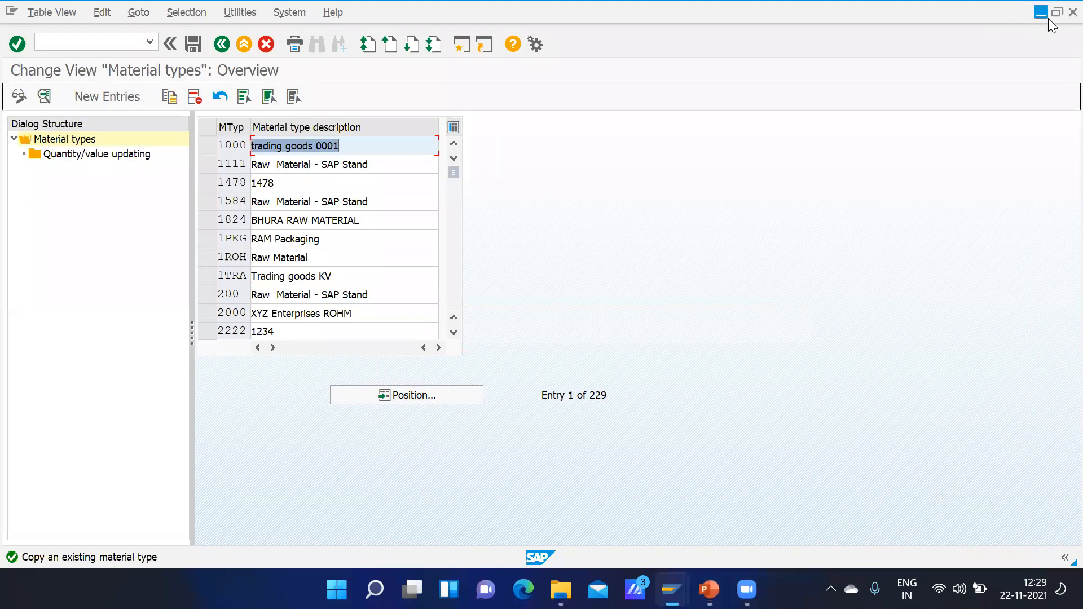
{"action": "left_click", "coordinate": [1048, 18]}
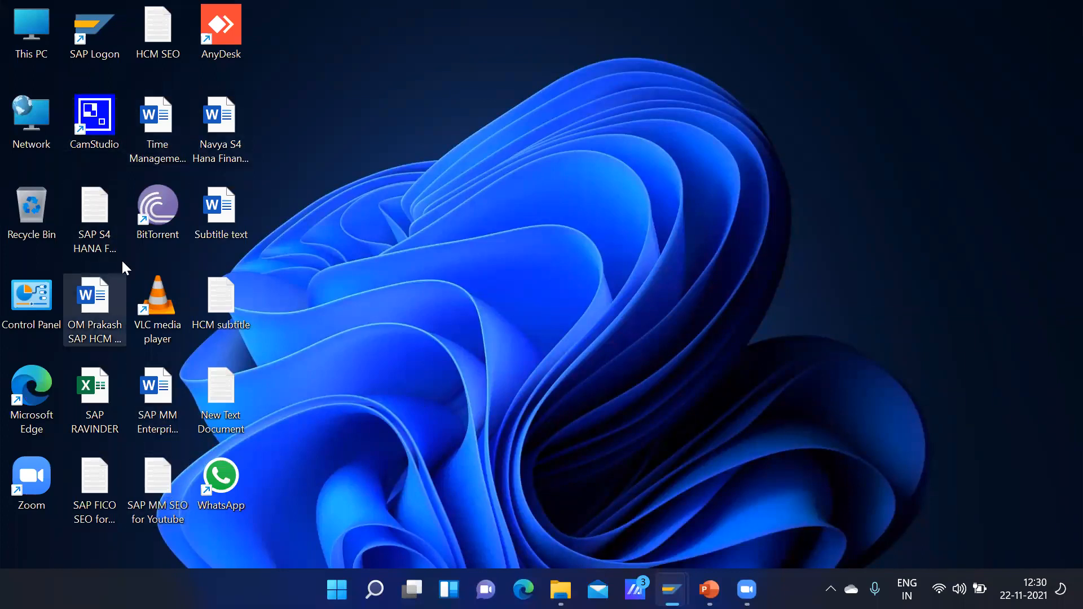
{"action": "double_click", "coordinate": [170, 387]}
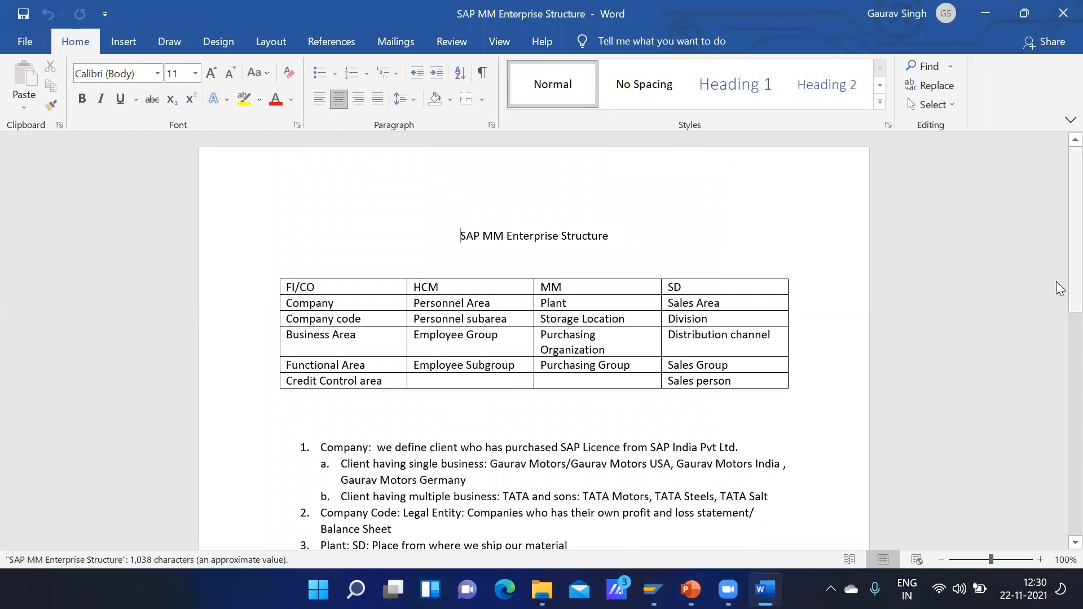
Step: Insert blank lines after the Assignment list to reach a second page and left-align the new paragraph
{"action": "left_click_drag", "start_coordinate": [1059, 285], "coordinate": [1058, 451]}
{"action": "scroll", "coordinate": [1058, 456], "scroll_direction": "down", "scroll_amount": 5}
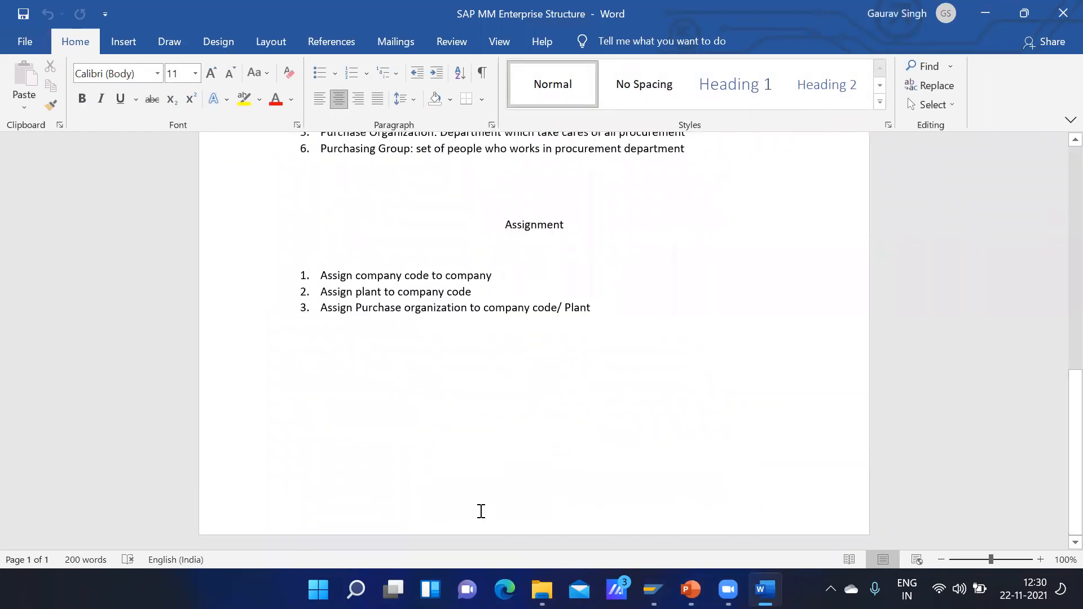
{"action": "key", "text": "Return"}
{"action": "key", "text": "Return"}
{"action": "key", "text": "Return"}
{"action": "key", "text": "Return"}
{"action": "key", "text": "Return"}
{"action": "key", "text": "Return"}
{"action": "key", "text": "Return"}
{"action": "key", "text": "Return"}
{"action": "key", "text": "Return"}
{"action": "key", "text": "Return"}
{"action": "key", "text": "Return"}
{"action": "key", "text": "Return"}
{"action": "key", "text": "Return"}
{"action": "key", "text": "Return"}
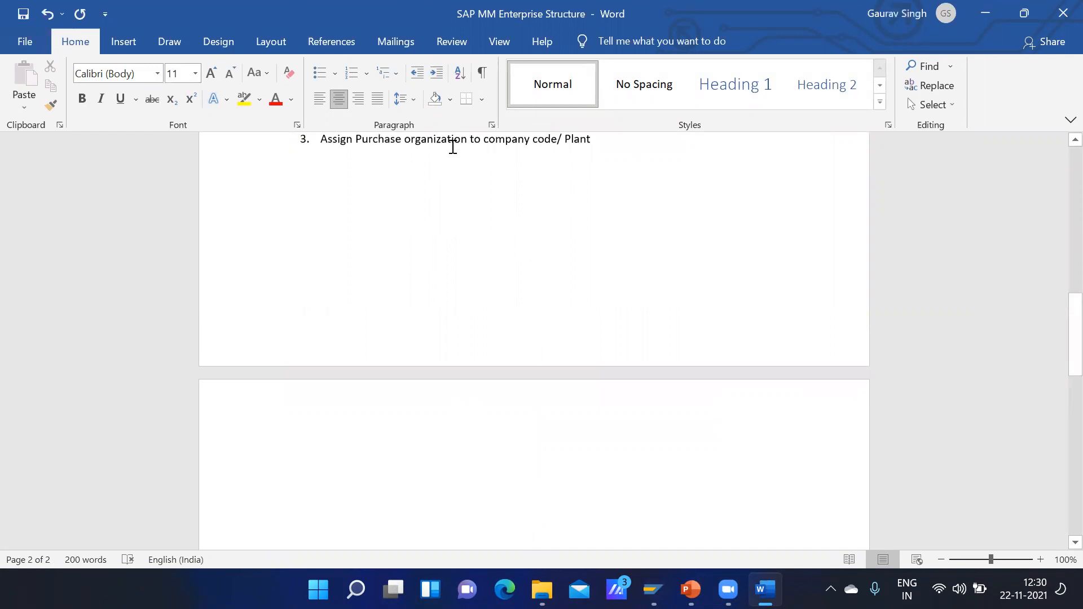
{"action": "left_click", "coordinate": [319, 102]}
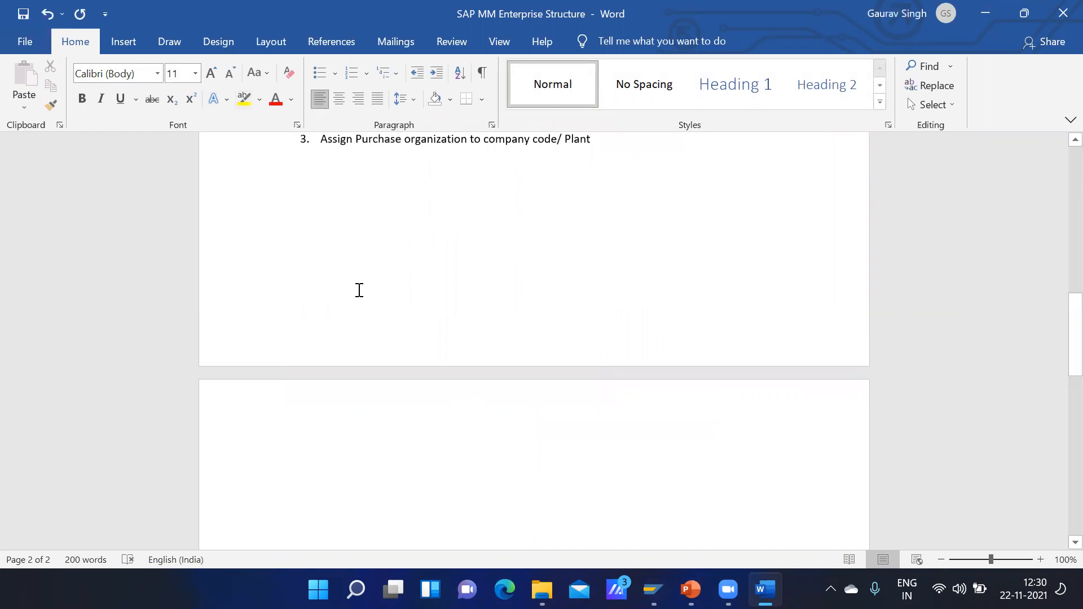
Step: Write the lines "ROH - RAW Material" and "HALB – Semi Finished" on the second page
{"action": "type", "text": "ROH"}
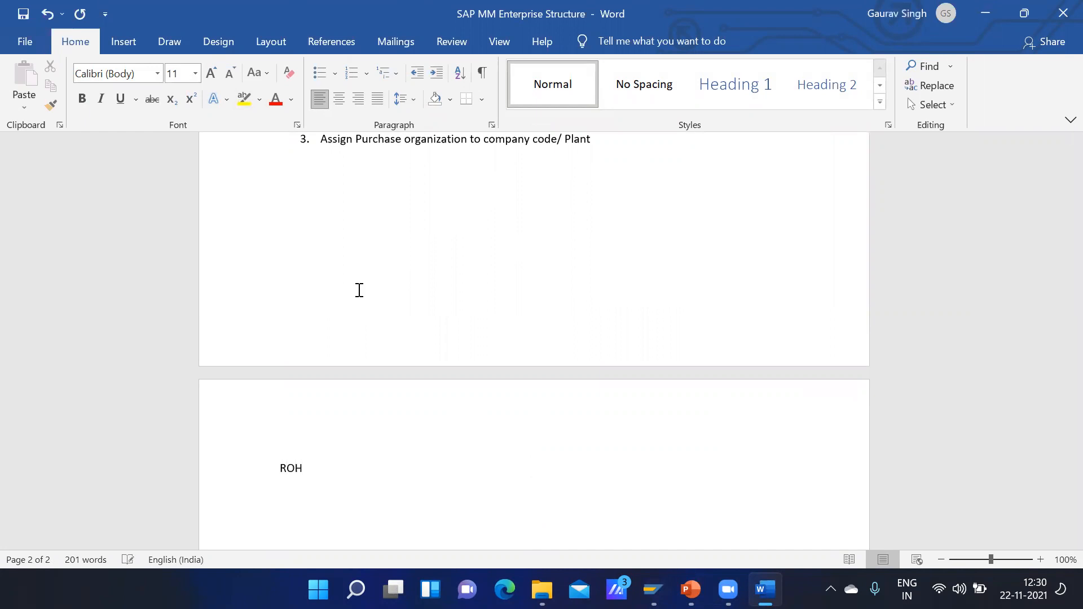
{"action": "type", "text": " -   "}
{"action": "type", "text": "RAW Mate"}
{"action": "type", "text": "rial "}
{"action": "type", "text": "HALB"}
{"action": "type", "text": " -"}
{"action": "type", "text": " S"}
{"action": "key", "text": "BackSpace"}
{"action": "type", "text": "Semi Fin"}
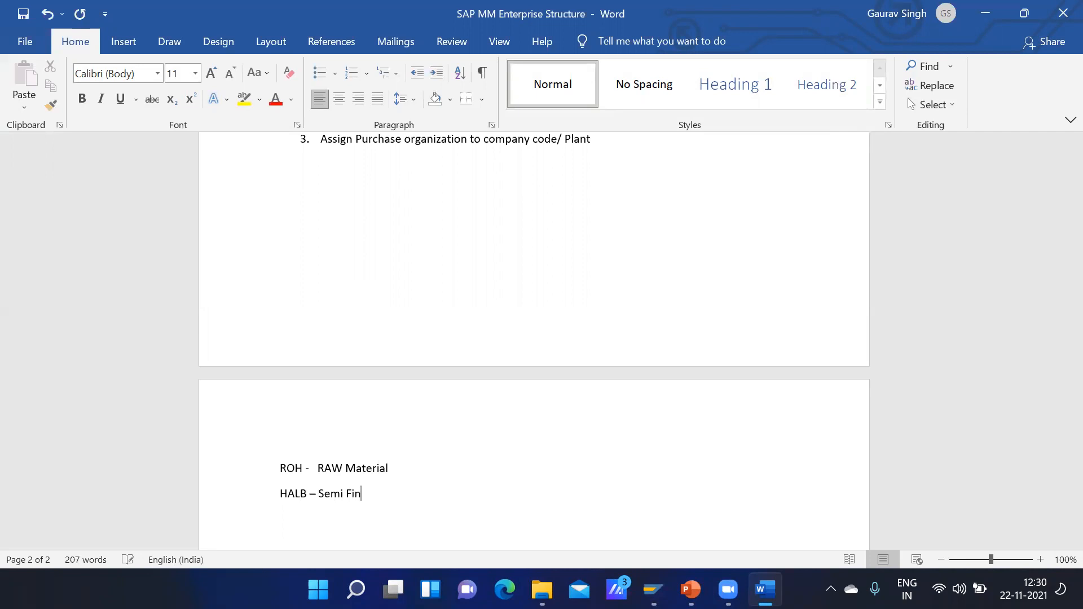
{"action": "type", "text": "ished"}
{"action": "type", "text": "FERt -"}
{"action": "type", "text": " finishe"}
{"action": "type", "text": "d Good"}
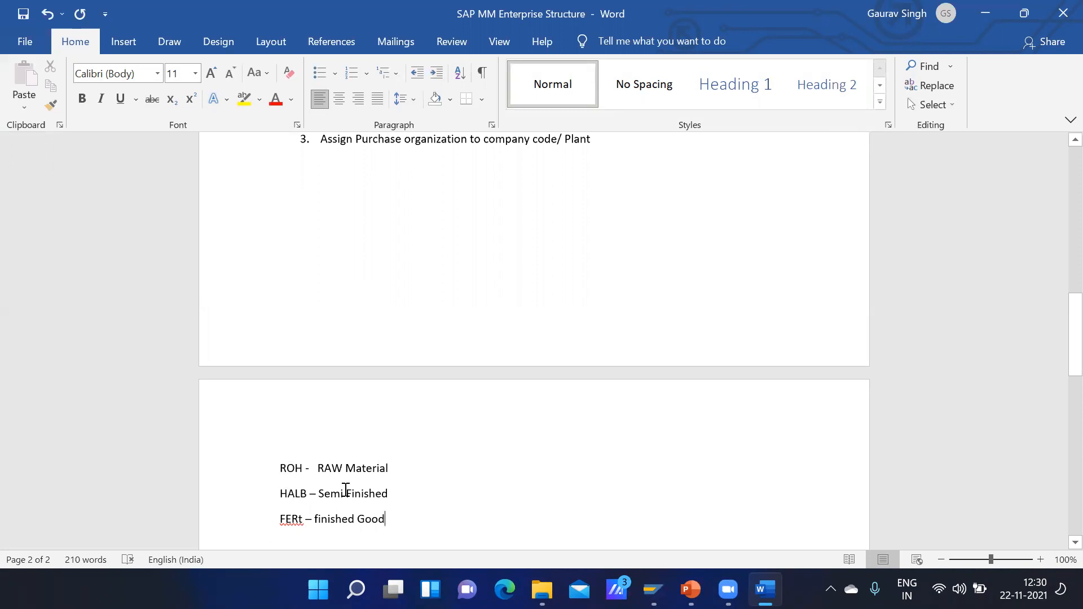
Step: Add the line "FERT - finished Good" below the HALB line, with the material type code in capitals
{"action": "left_click", "coordinate": [305, 520]}
{"action": "key", "text": "BackSpace"}
{"action": "double_click", "coordinate": [306, 521]}
{"action": "type", "text": "T"}
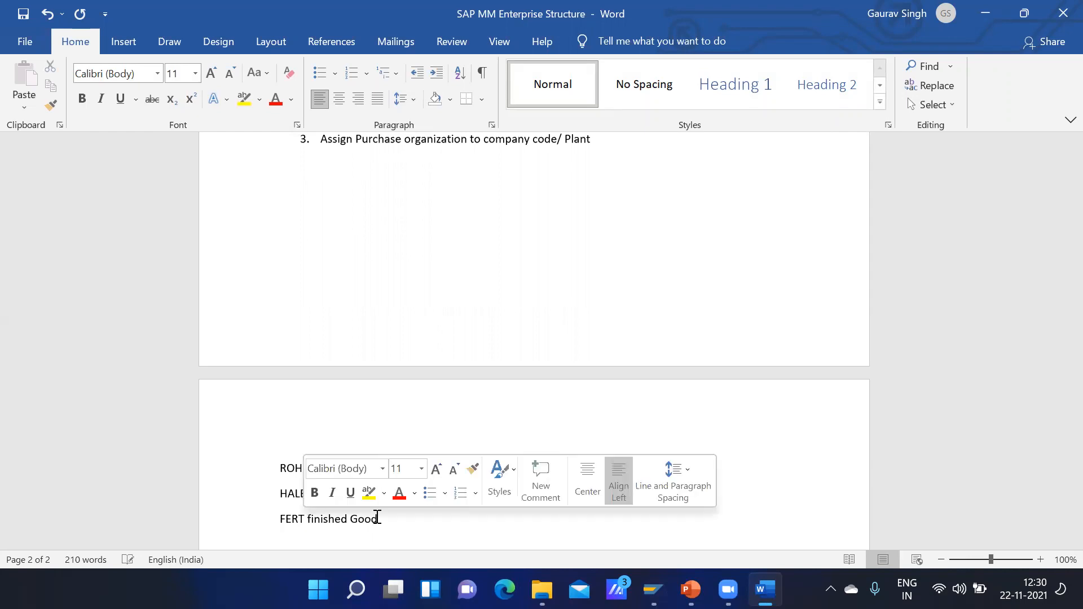
{"action": "type", "text": " -"}
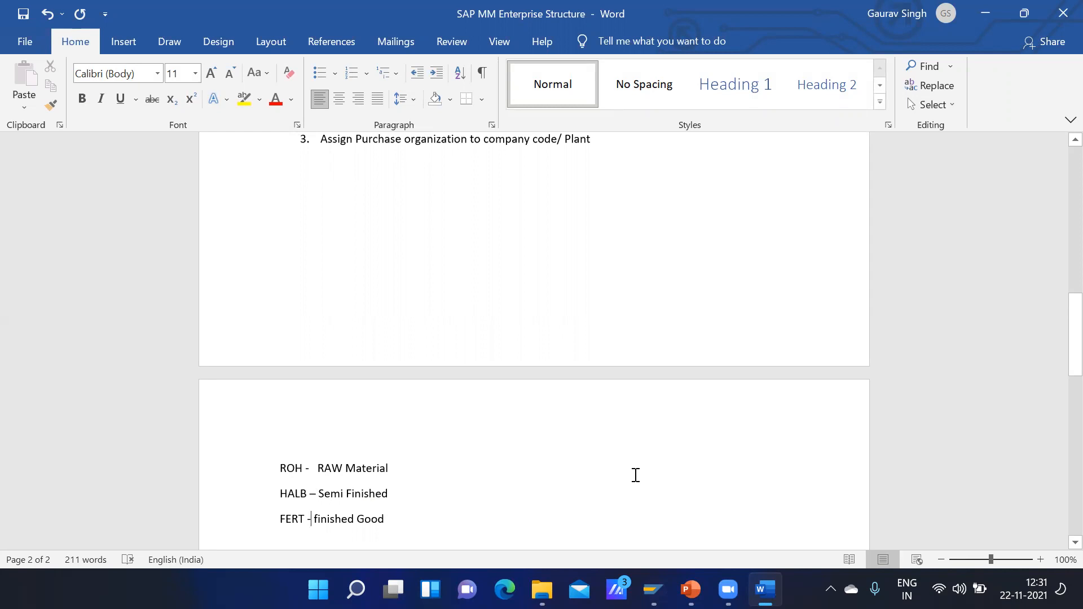
Step: Switch back to SAP and position the material types list at RAW
{"action": "key", "text": "alt+Tab"}
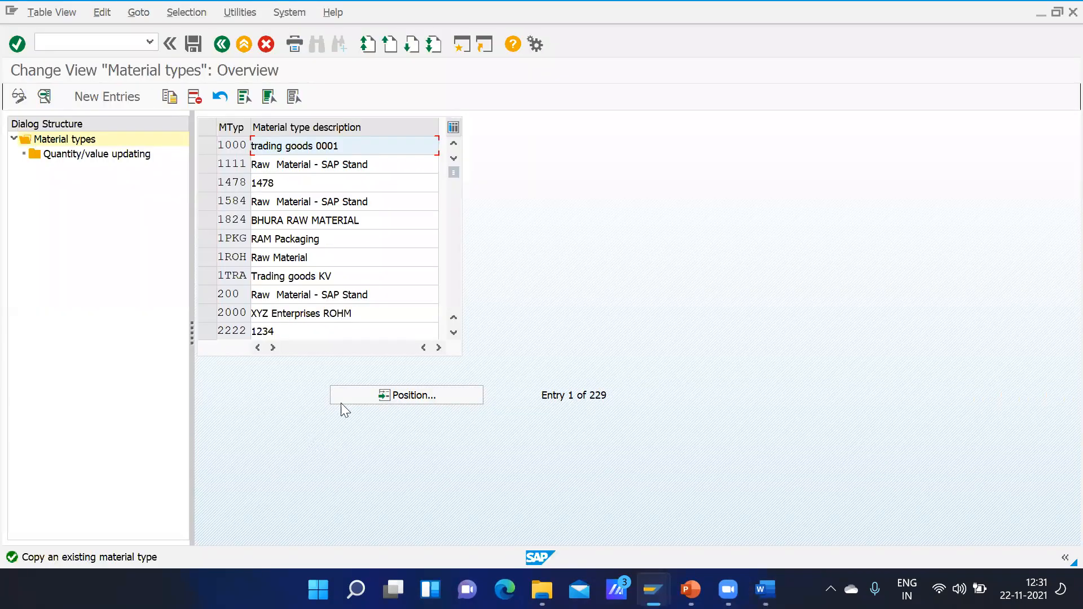
{"action": "left_click", "coordinate": [402, 396]}
{"action": "type", "text": "R"}
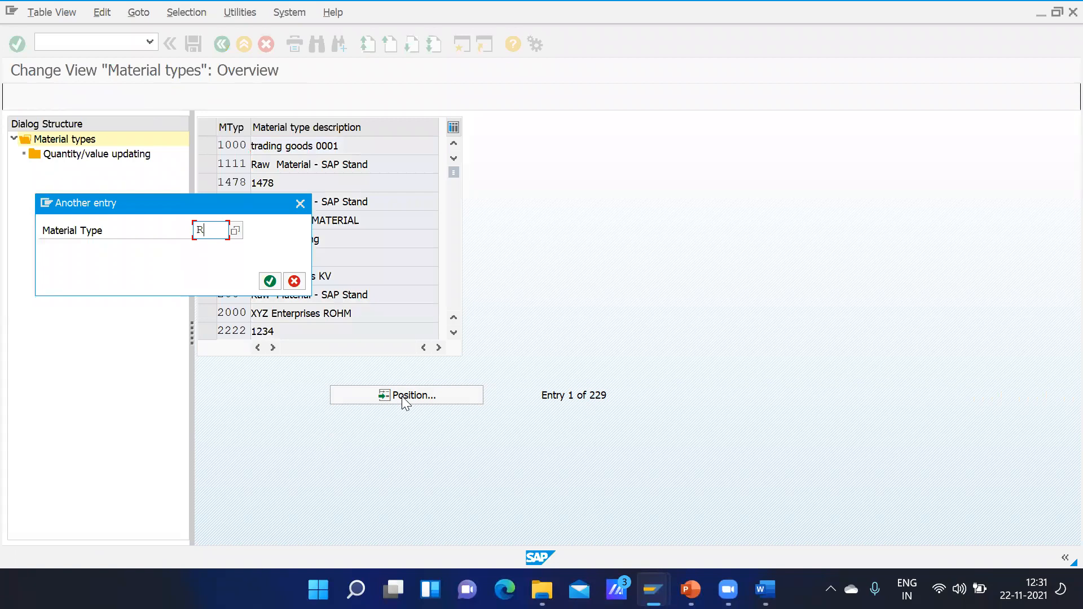
{"action": "type", "text": "AW"}
{"action": "key", "text": "Return"}
Step: Position the material types list at ROH and copy the Raw Material entry as the basis for a new material type
{"action": "left_click", "coordinate": [403, 396]}
{"action": "type", "text": "ROH"}
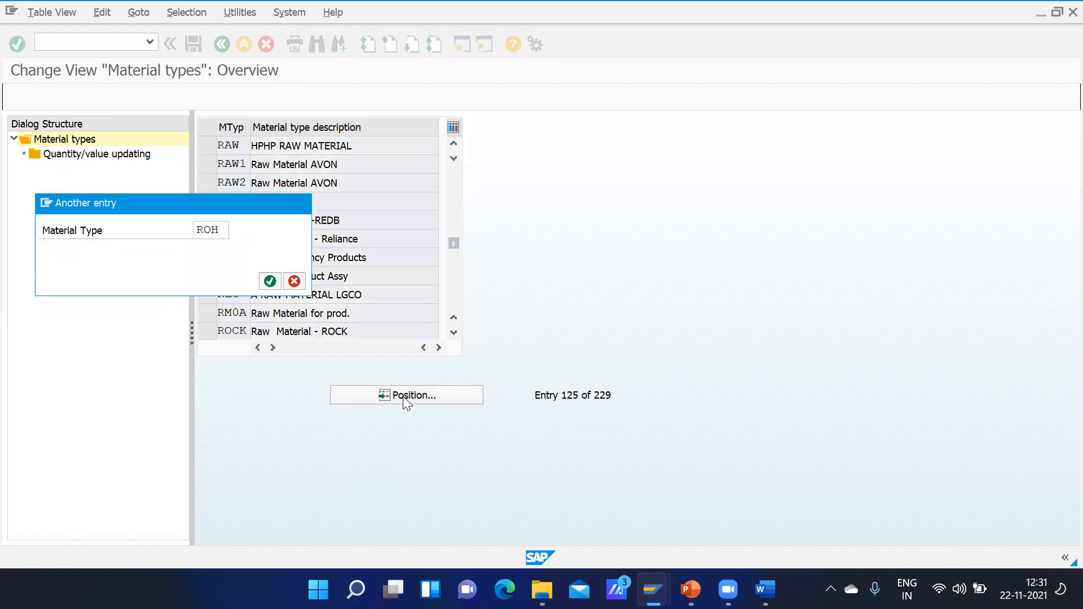
{"action": "key", "text": "Return"}
{"action": "left_click", "coordinate": [204, 145]}
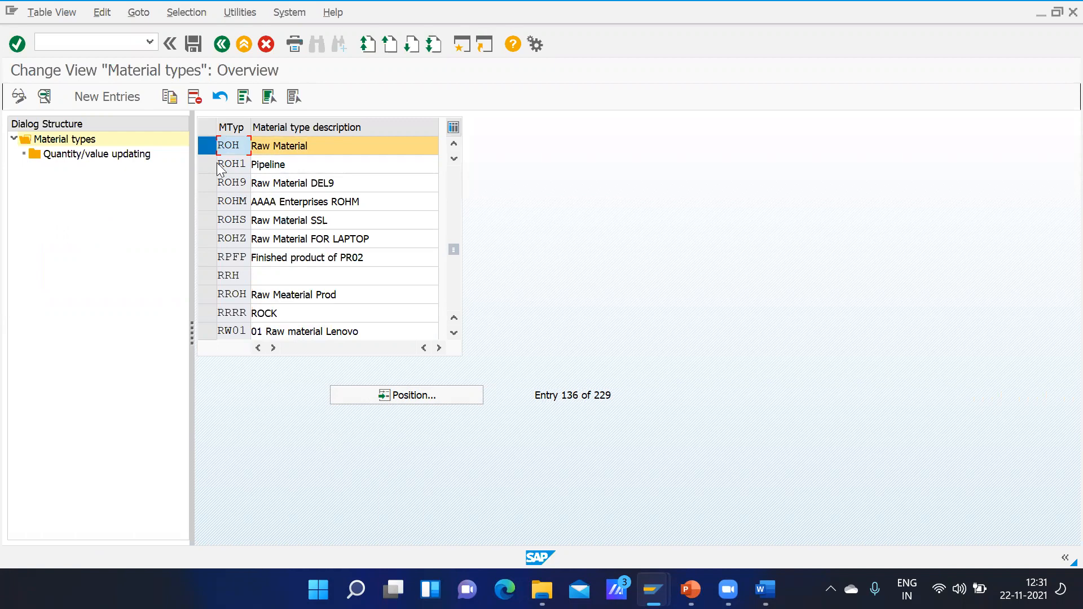
{"action": "left_click", "coordinate": [169, 98]}
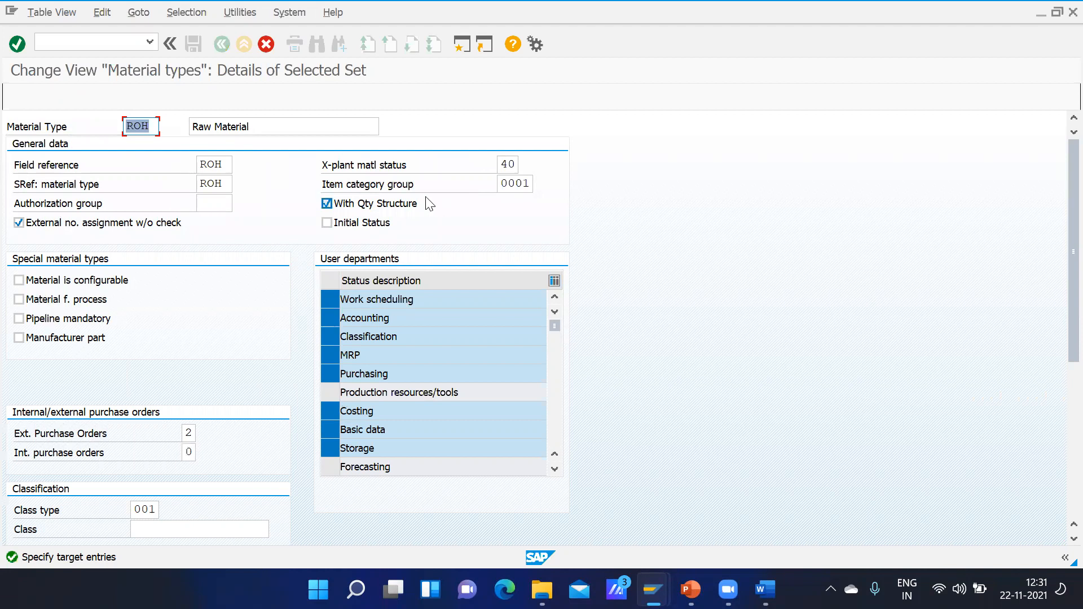
{"action": "left_click", "coordinate": [195, 125]}
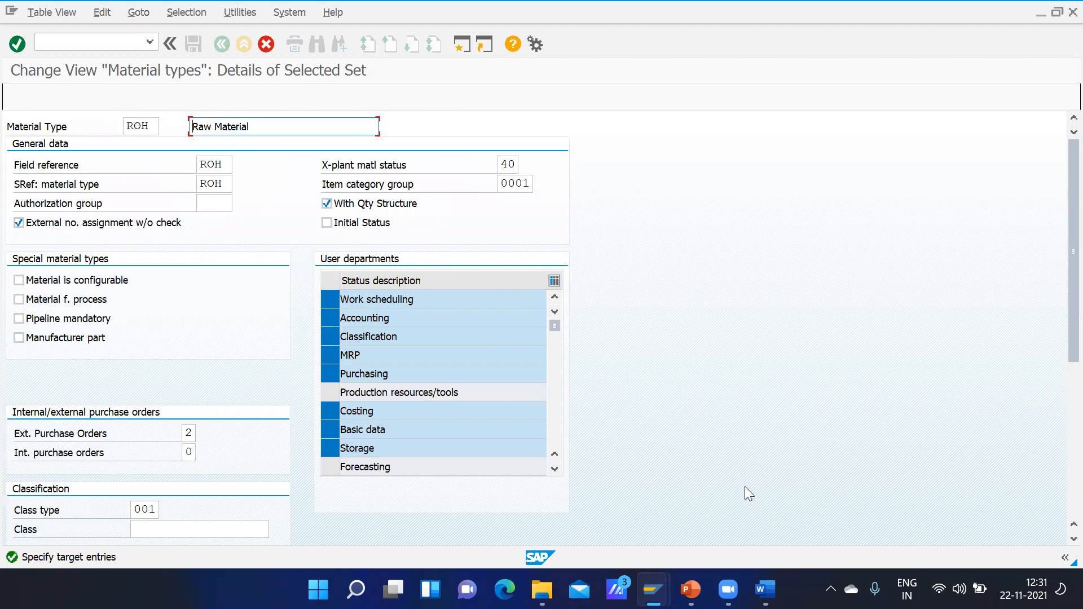
Step: Open transaction MM01 in a new SAP session and look through the available material types
{"action": "left_click", "coordinate": [655, 587]}
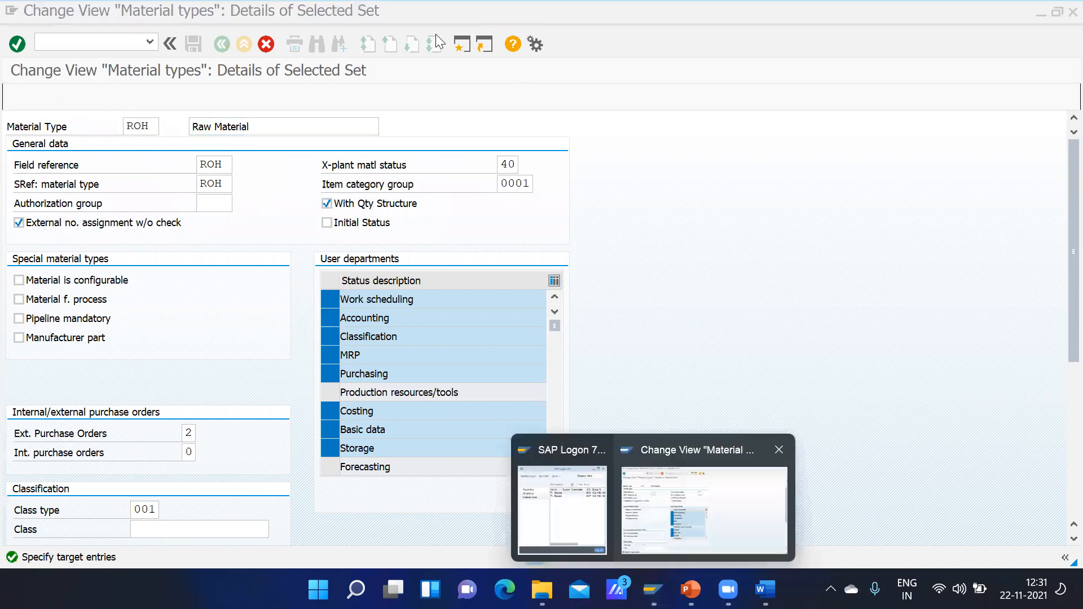
{"action": "left_click", "coordinate": [464, 44]}
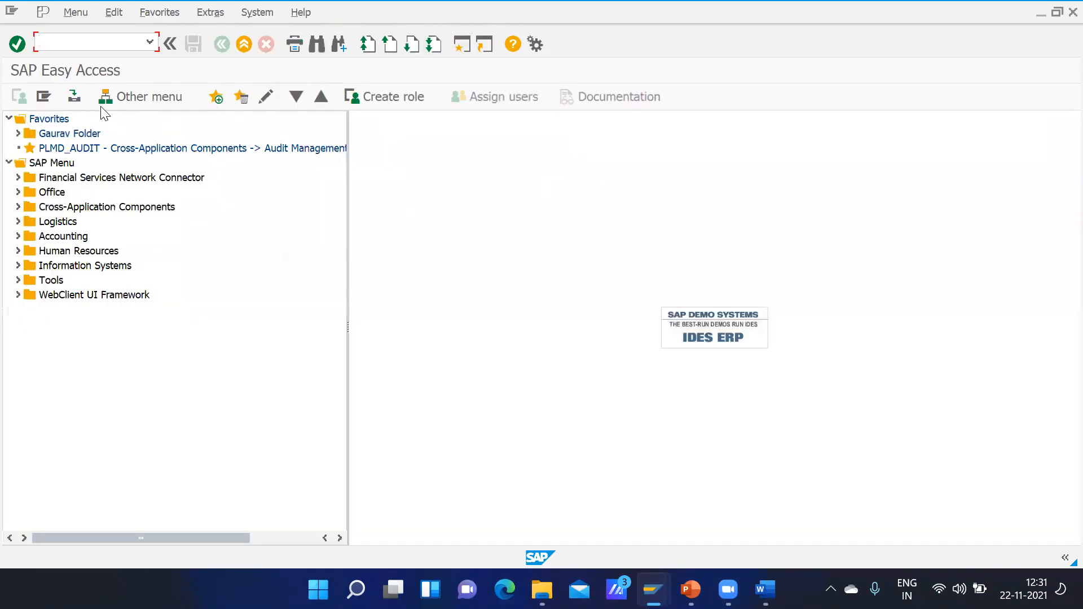
{"action": "type", "text": "mm01"}
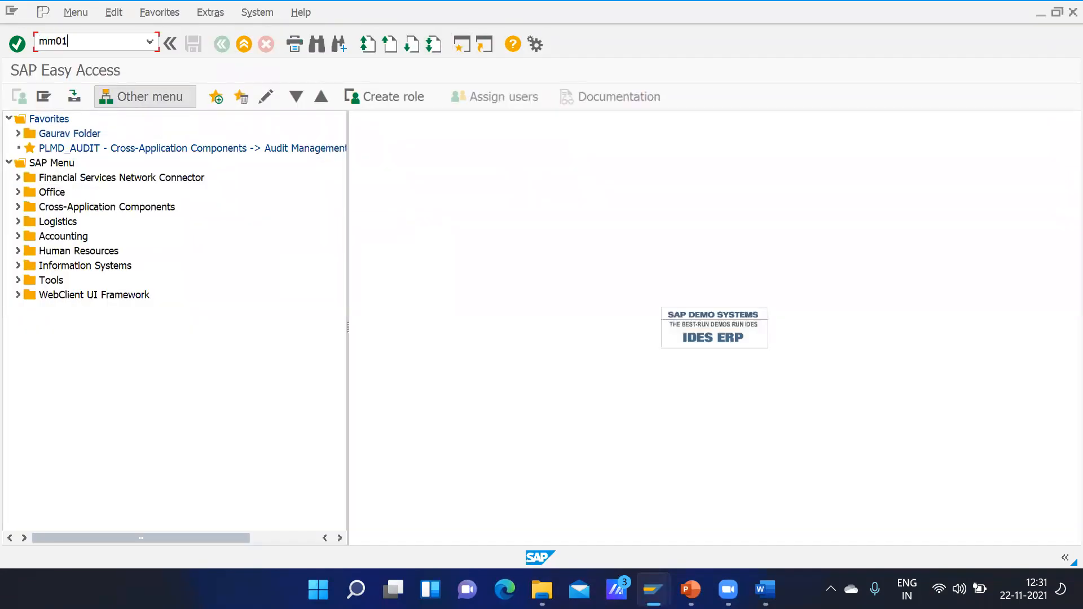
{"action": "key", "text": "Return"}
{"action": "left_click", "coordinate": [262, 184]}
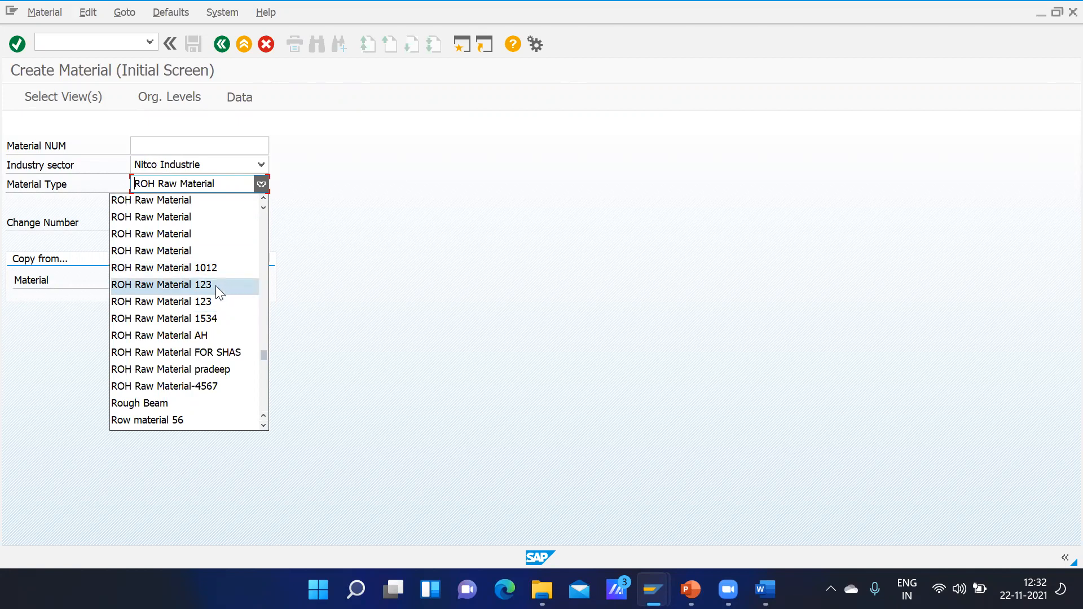
{"action": "left_click", "coordinate": [457, 227]}
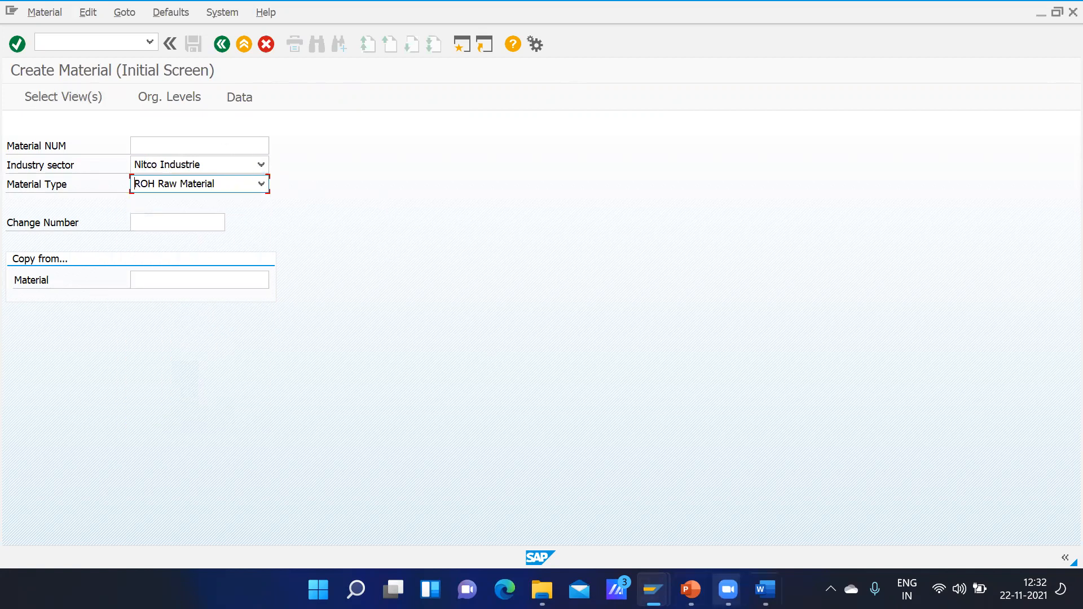
Step: Return to the SAP session with the copied material type and set its description to Raw Material GMOT
{"action": "mouse_move", "coordinate": [765, 590]}
{"action": "left_click", "coordinate": [654, 589]}
{"action": "left_click", "coordinate": [691, 589]}
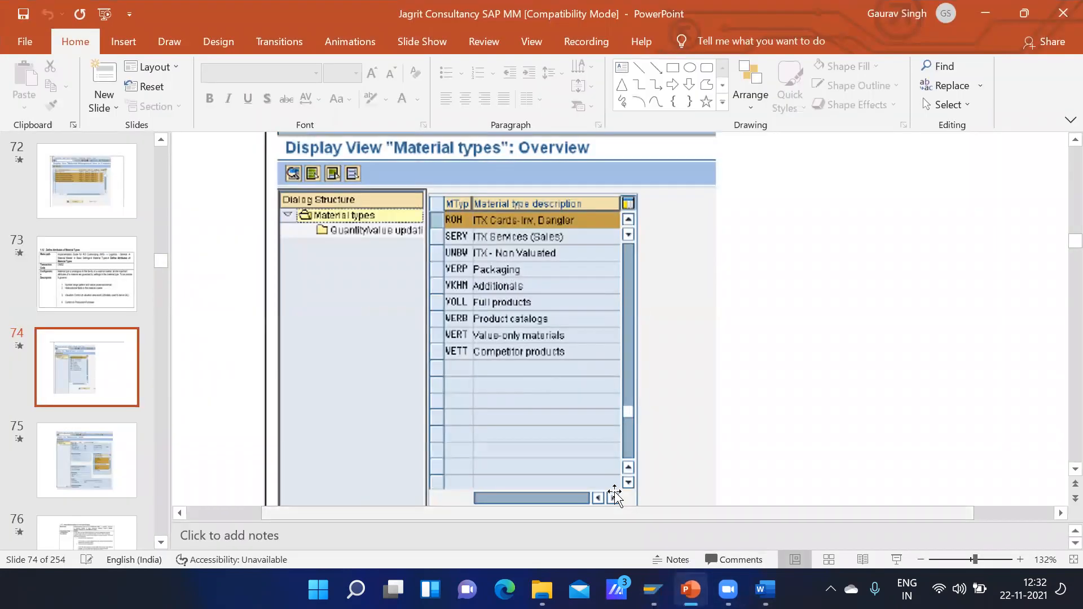
{"action": "mouse_move", "coordinate": [653, 590]}
{"action": "left_click", "coordinate": [630, 540]}
{"action": "left_click", "coordinate": [262, 128]}
{"action": "type", "text": "GMOT"}
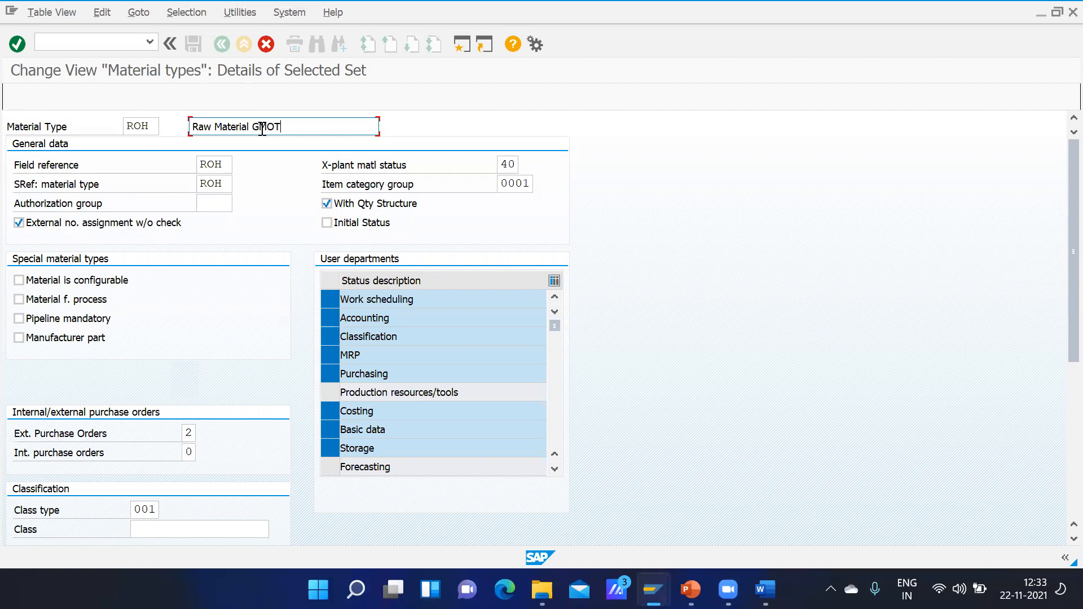
Step: Clear the field reference and the SRef: material type of the copied material type
{"action": "left_click", "coordinate": [225, 163]}
{"action": "key", "text": "BackSpace"}
{"action": "key", "text": "BackSpace"}
{"action": "key", "text": "BackSpace"}
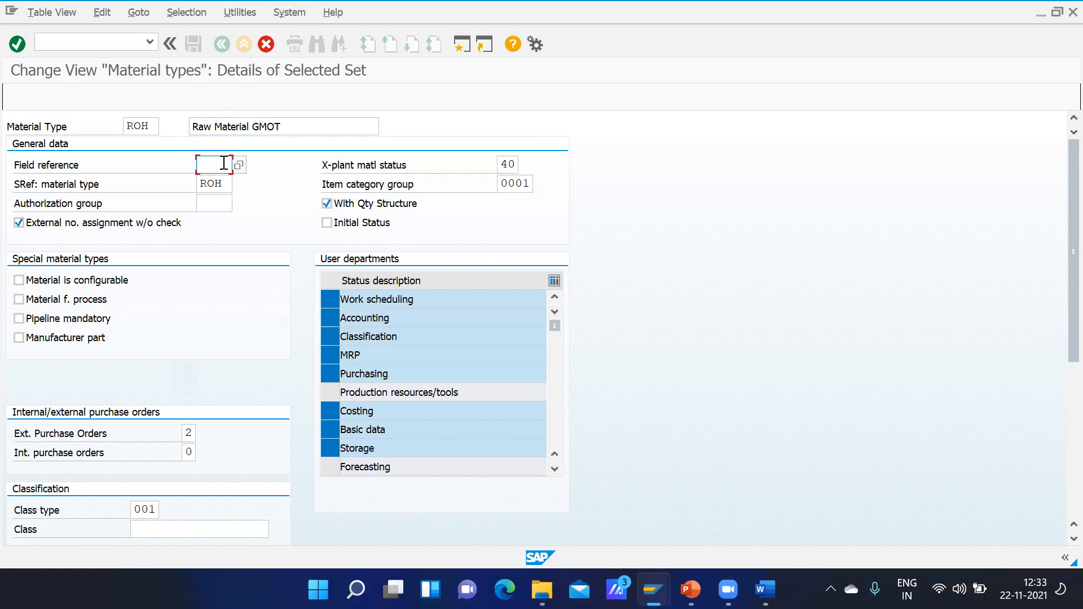
{"action": "left_click", "coordinate": [226, 182]}
{"action": "key", "text": "BackSpace"}
{"action": "key", "text": "BackSpace"}
{"action": "key", "text": "BackSpace"}
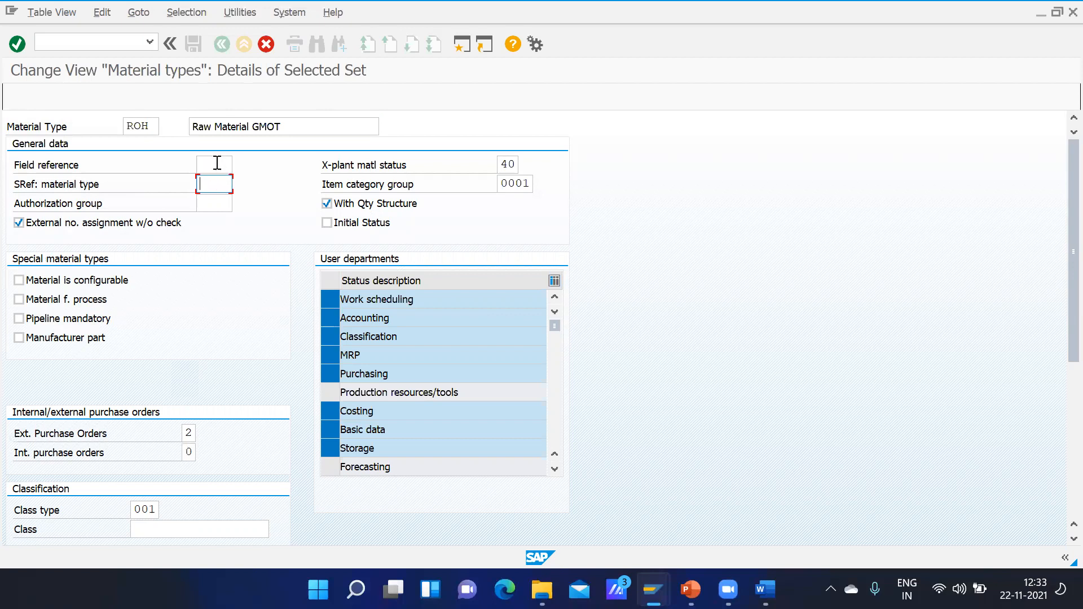
Step: Set both the field reference and the SRef: material type of the copied material type to GMOT
{"action": "left_click", "coordinate": [212, 160]}
{"action": "type", "text": "GMOT"}
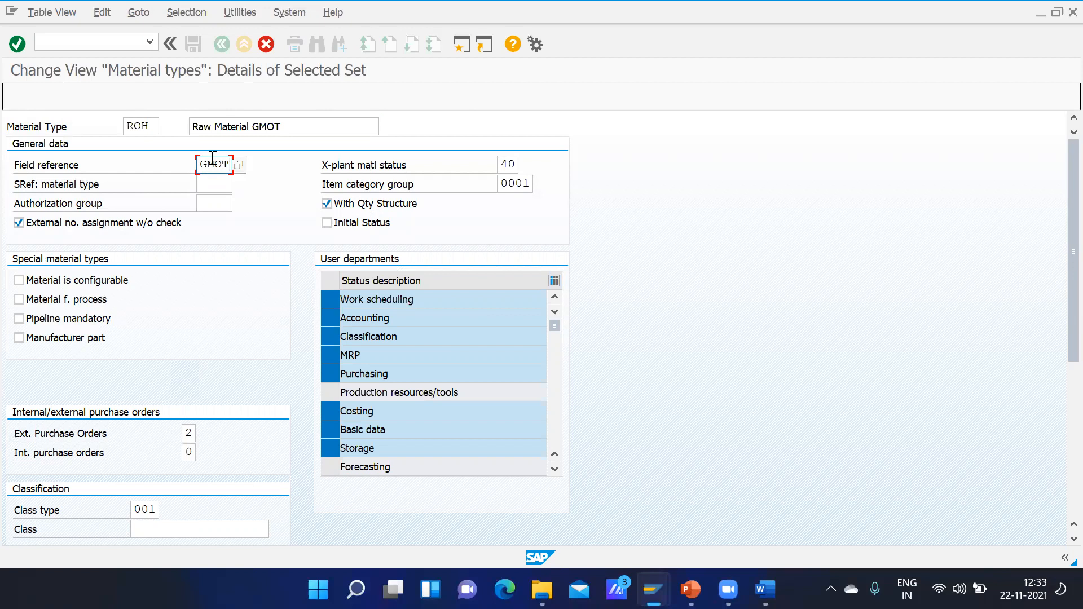
{"action": "left_click", "coordinate": [212, 183]}
{"action": "type", "text": "GM"}
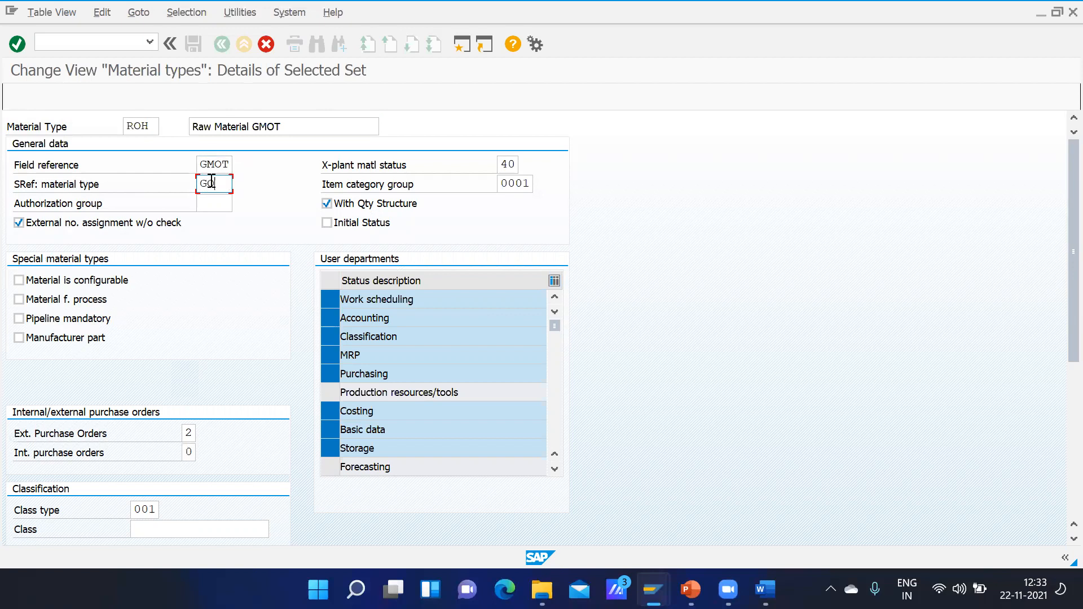
{"action": "type", "text": "OT"}
{"action": "left_click", "coordinate": [215, 165]}
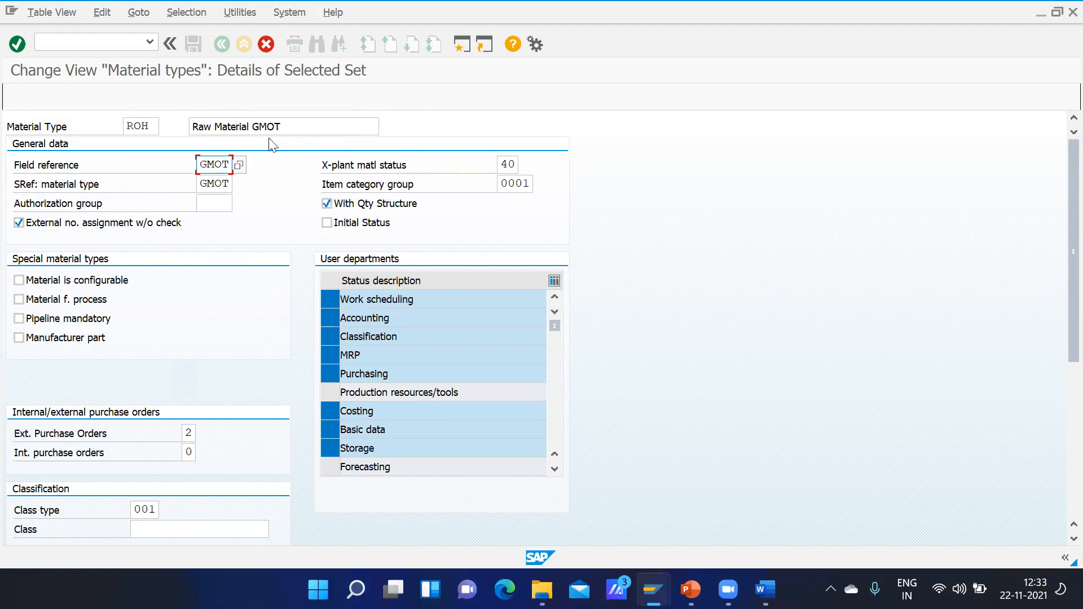
Step: Look through the cross-plant material statuses and assign status 40 Released to the material type
{"action": "left_click", "coordinate": [518, 164]}
{"action": "left_click", "coordinate": [528, 164]}
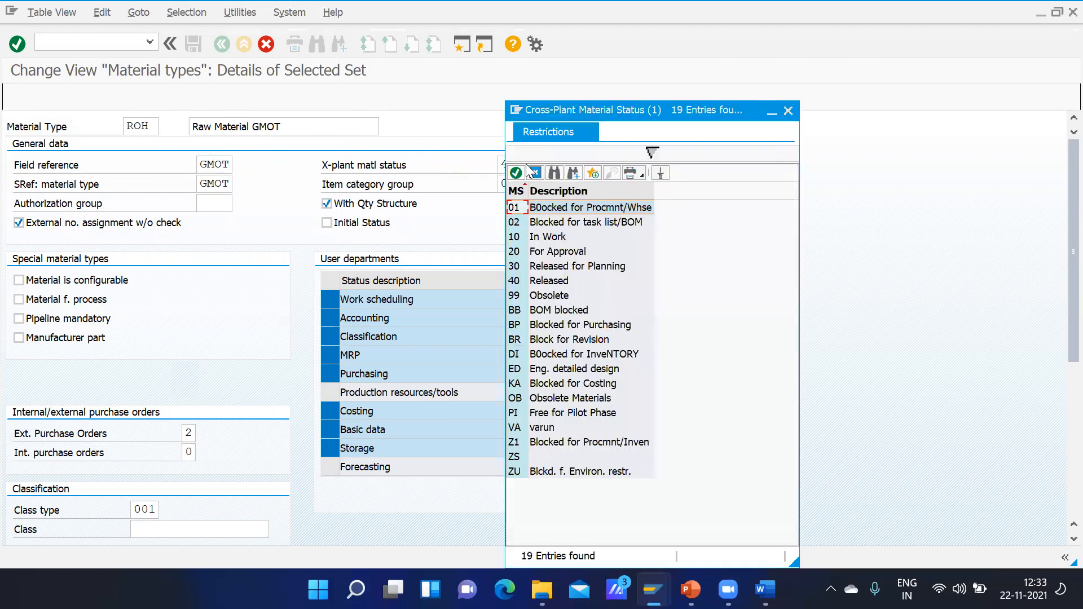
{"action": "left_click", "coordinate": [548, 296]}
{"action": "left_click", "coordinate": [538, 282]}
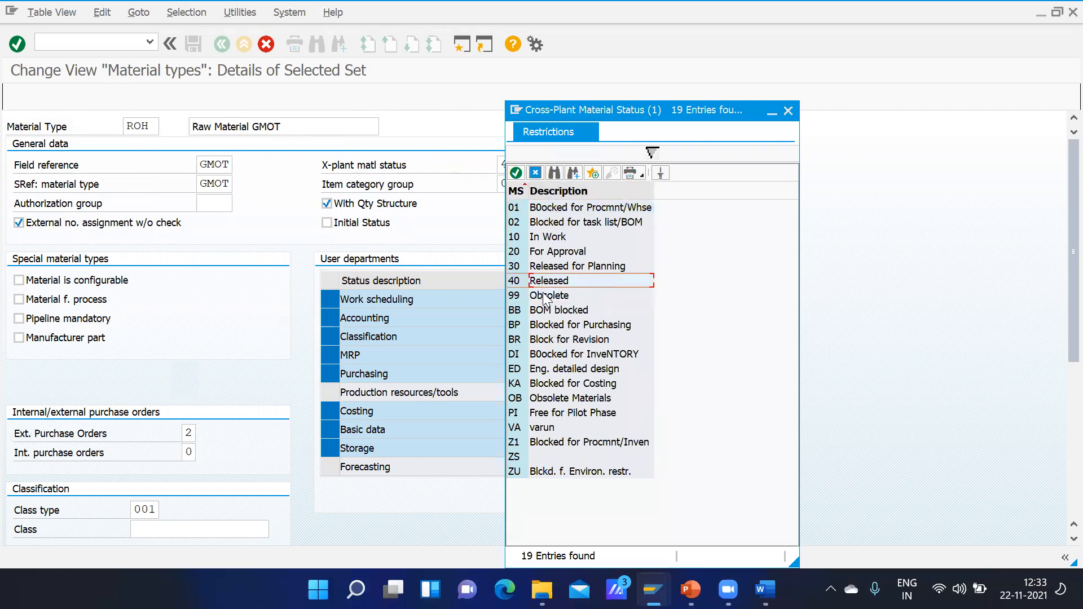
{"action": "left_click", "coordinate": [550, 312]}
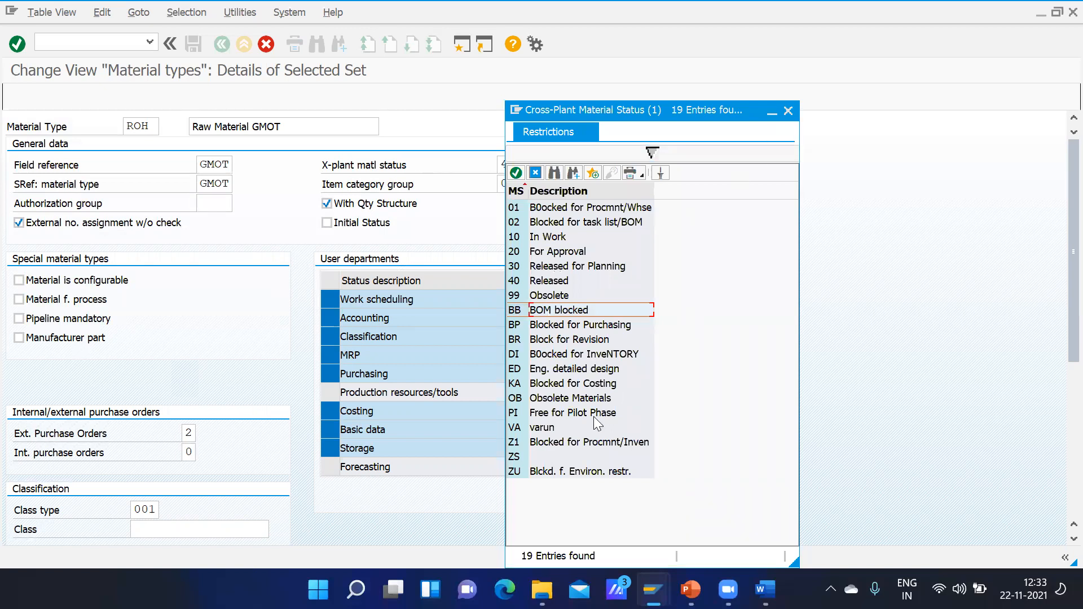
{"action": "left_click", "coordinate": [534, 284]}
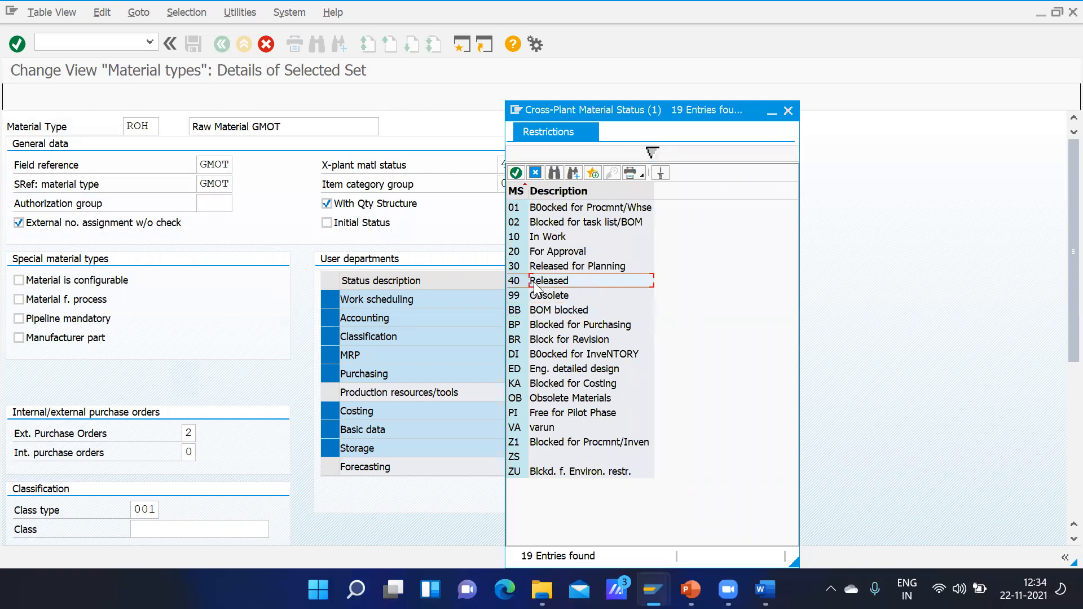
{"action": "double_click", "coordinate": [534, 282]}
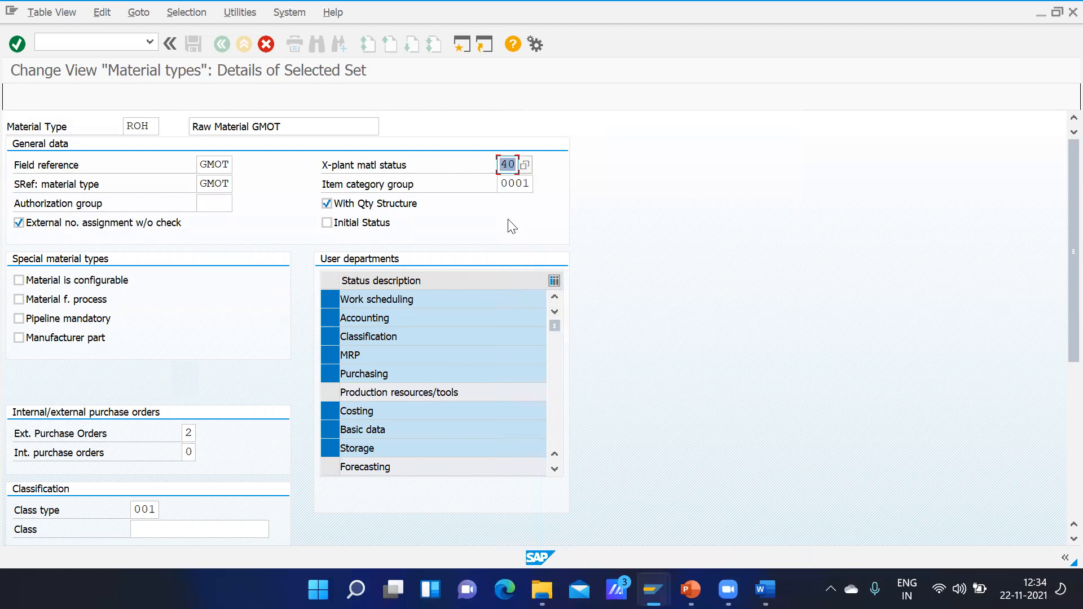
{"action": "left_click", "coordinate": [529, 185]}
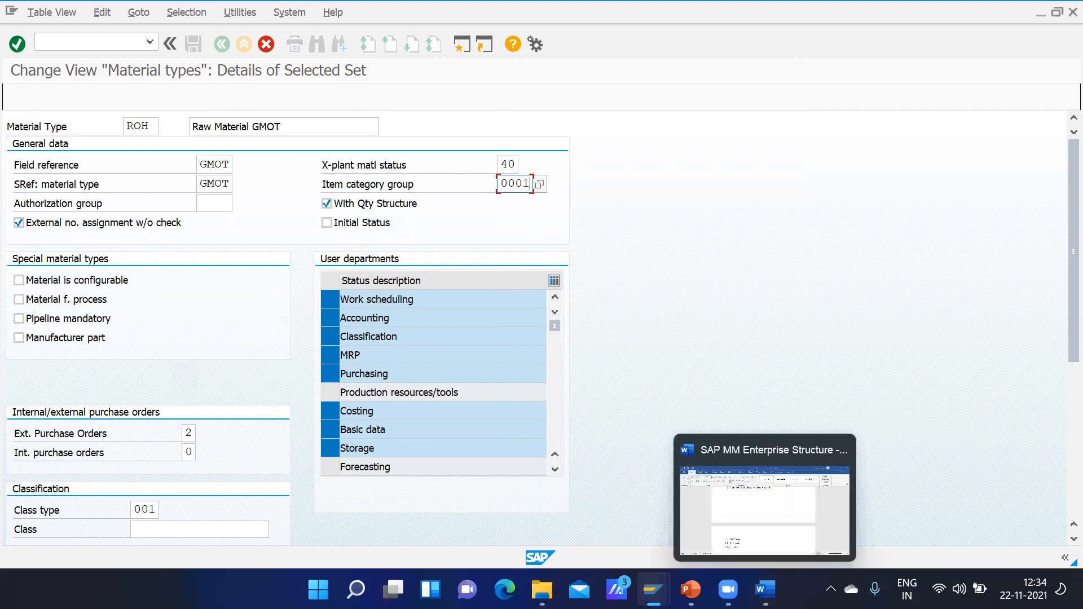
Step: Switch to PowerPoint, review the Create Material slides on material type and view selection, and return to the SAP material type details
{"action": "mouse_move", "coordinate": [653, 590]}
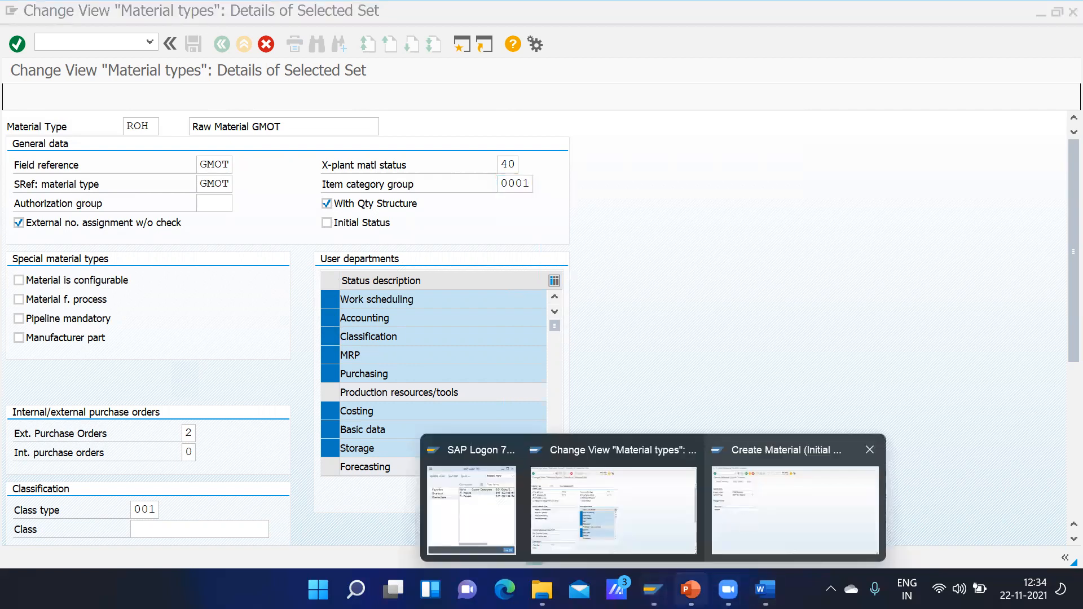
{"action": "left_click", "coordinate": [690, 589]}
{"action": "scroll", "coordinate": [626, 460], "scroll_direction": "down", "scroll_amount": 20}
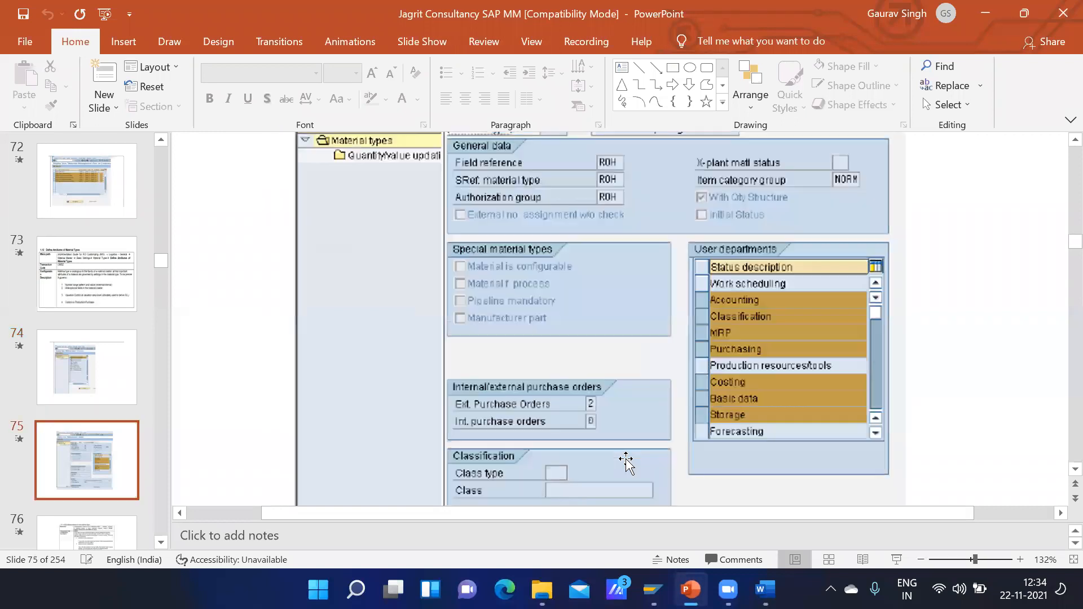
{"action": "scroll", "coordinate": [626, 460], "scroll_direction": "down", "scroll_amount": 20}
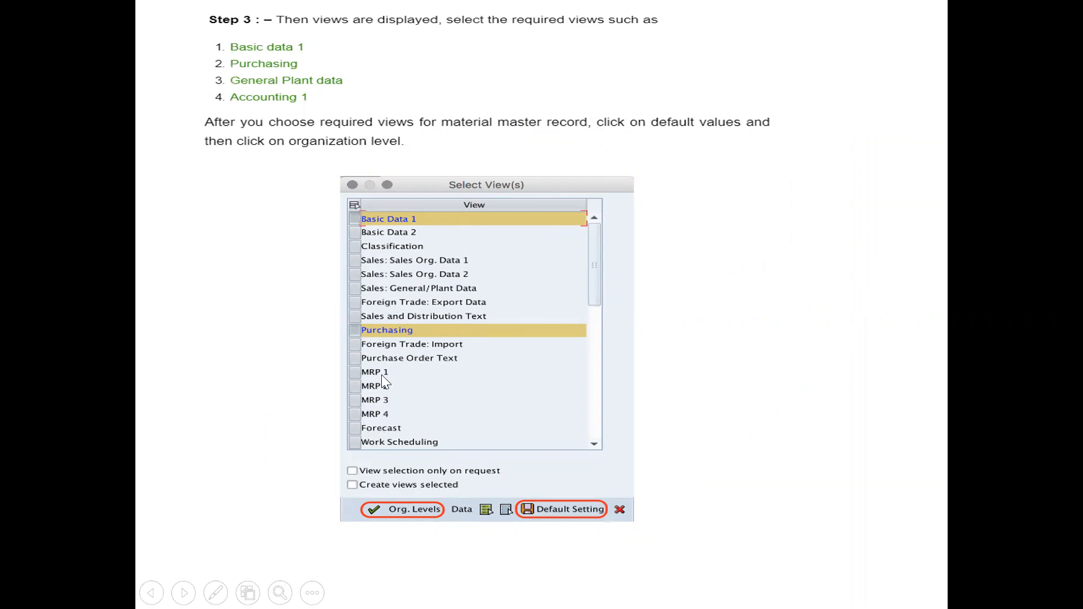
{"action": "key", "text": "Left"}
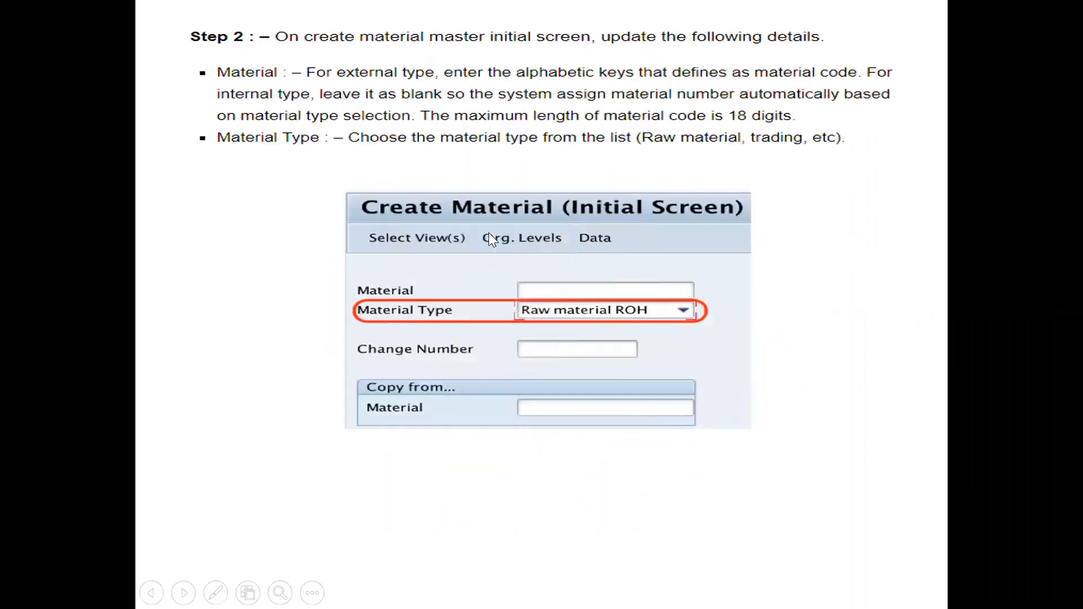
{"action": "left_click", "coordinate": [547, 316]}
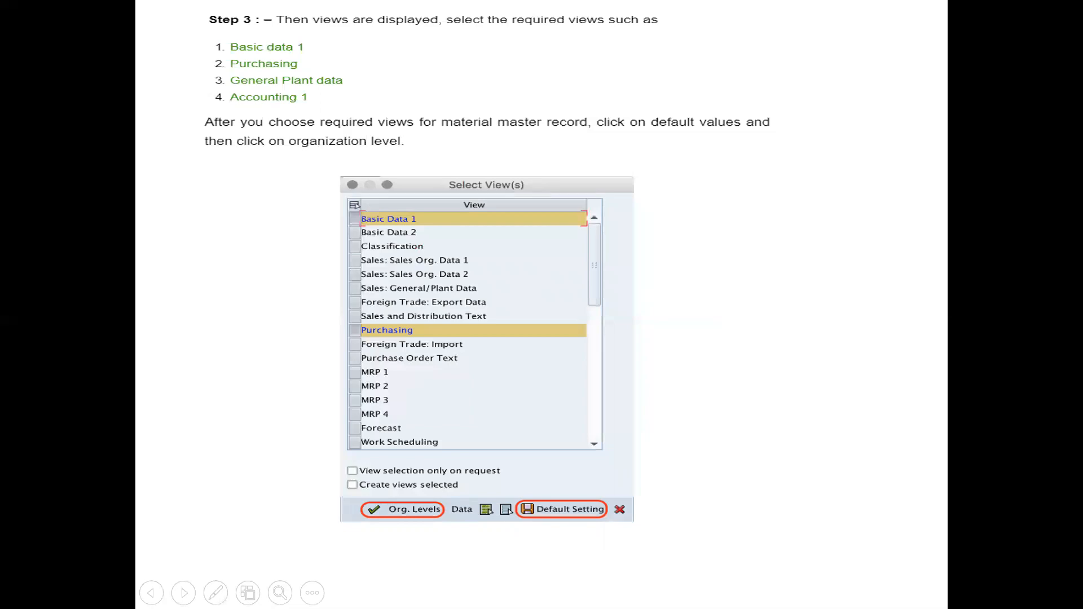
{"action": "key", "text": "Escape"}
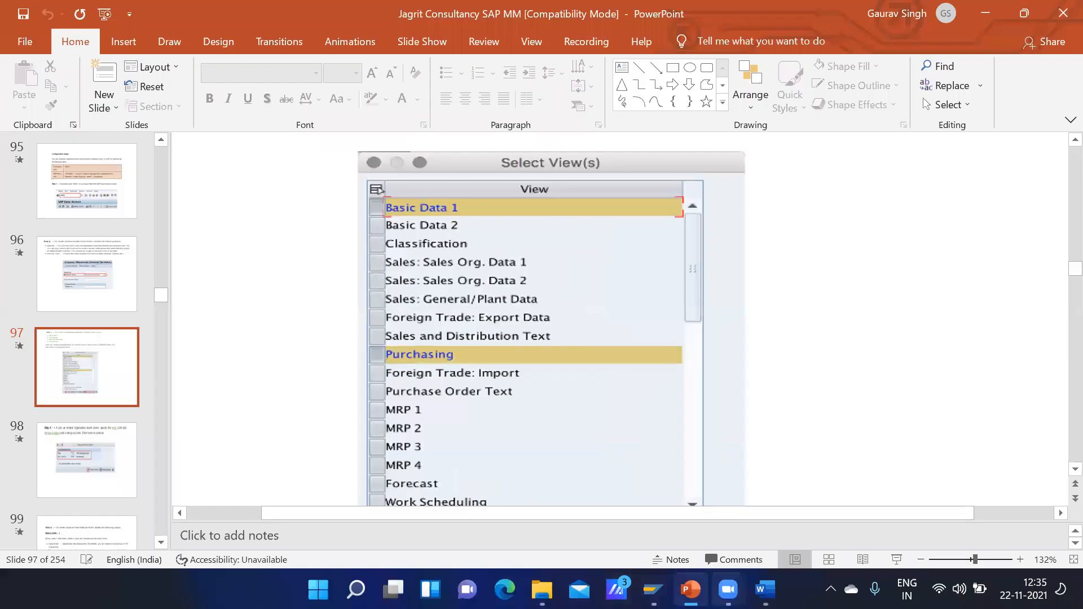
{"action": "mouse_move", "coordinate": [653, 589]}
{"action": "left_click", "coordinate": [635, 526]}
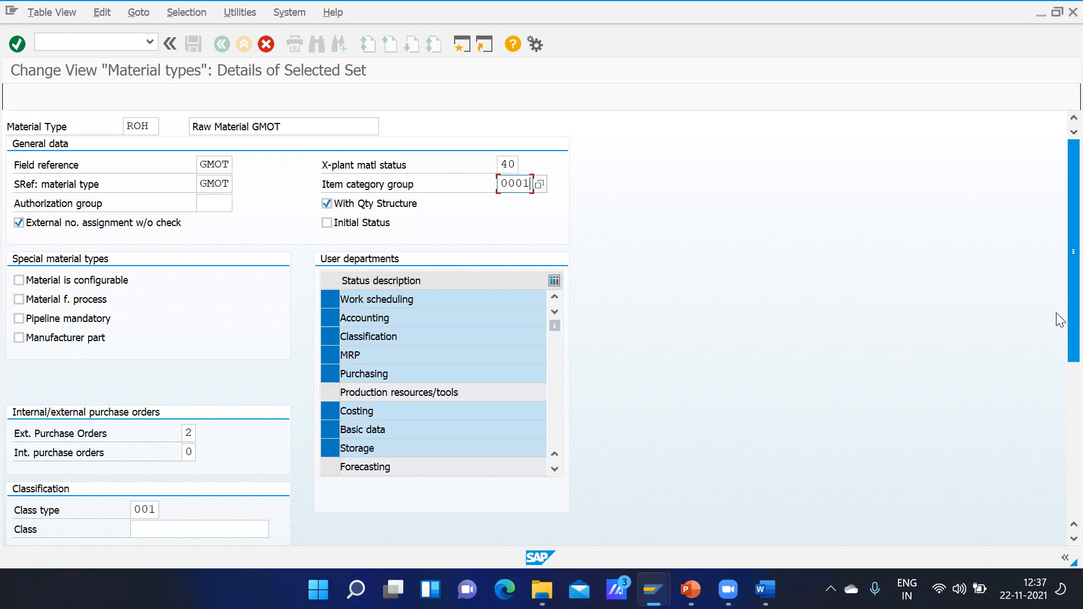
{"action": "key", "text": "super+Right"}
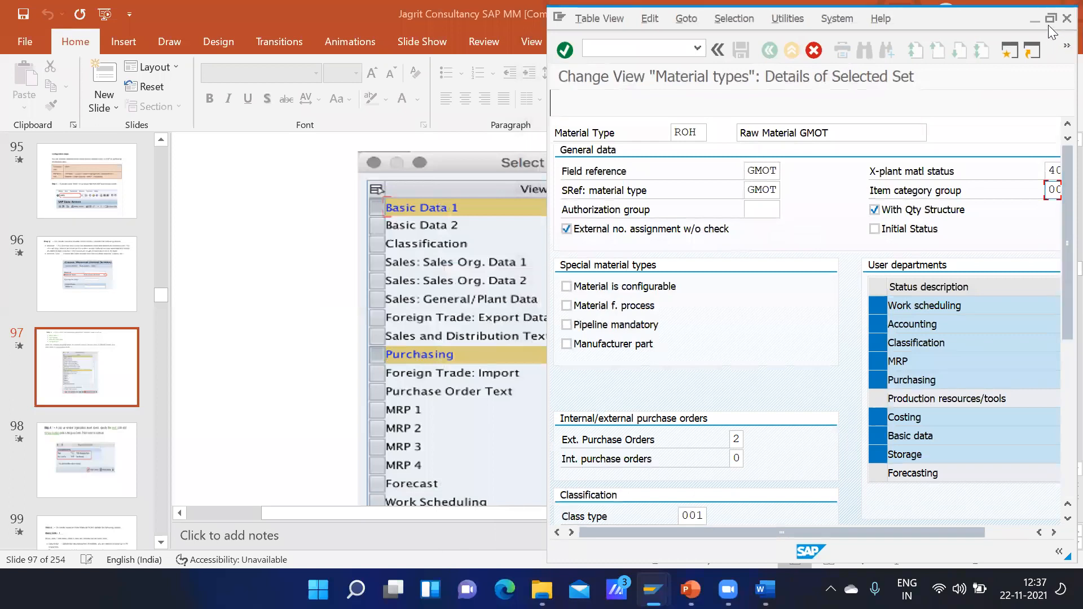
{"action": "left_click", "coordinate": [1050, 18]}
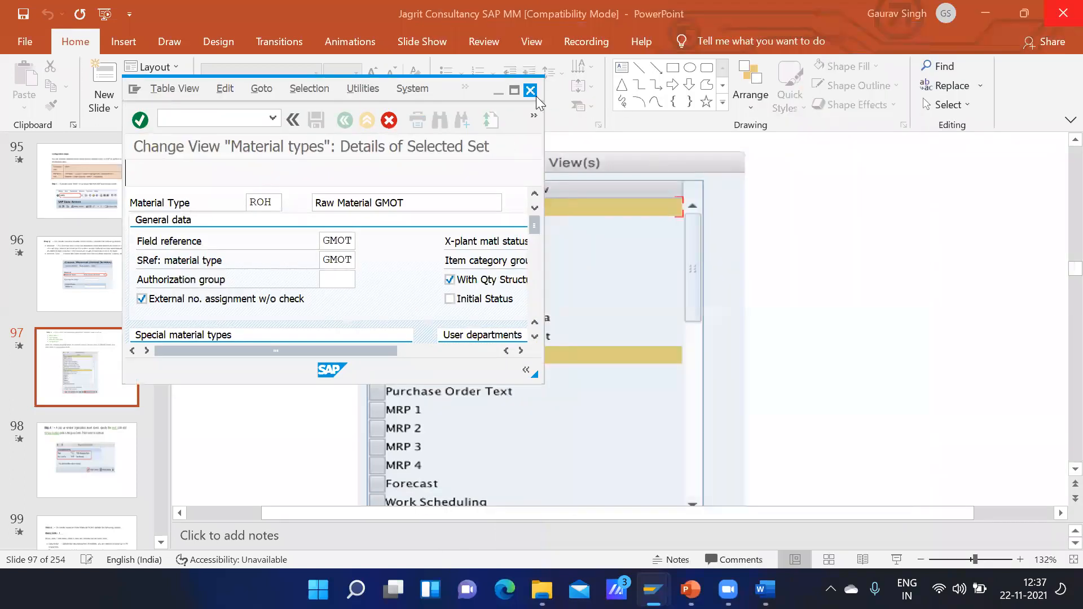
{"action": "left_click", "coordinate": [514, 92]}
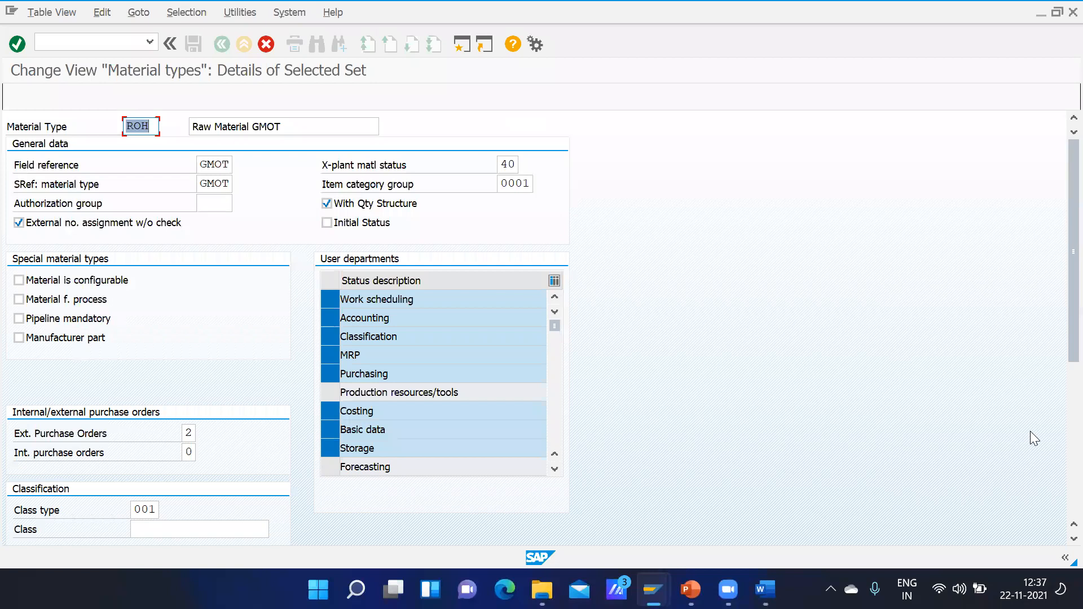
Step: Examine the allowed values for external purchase orders, with the value list placed clear of the purchase order fields
{"action": "scroll", "coordinate": [1057, 541], "scroll_direction": "down", "scroll_amount": 1}
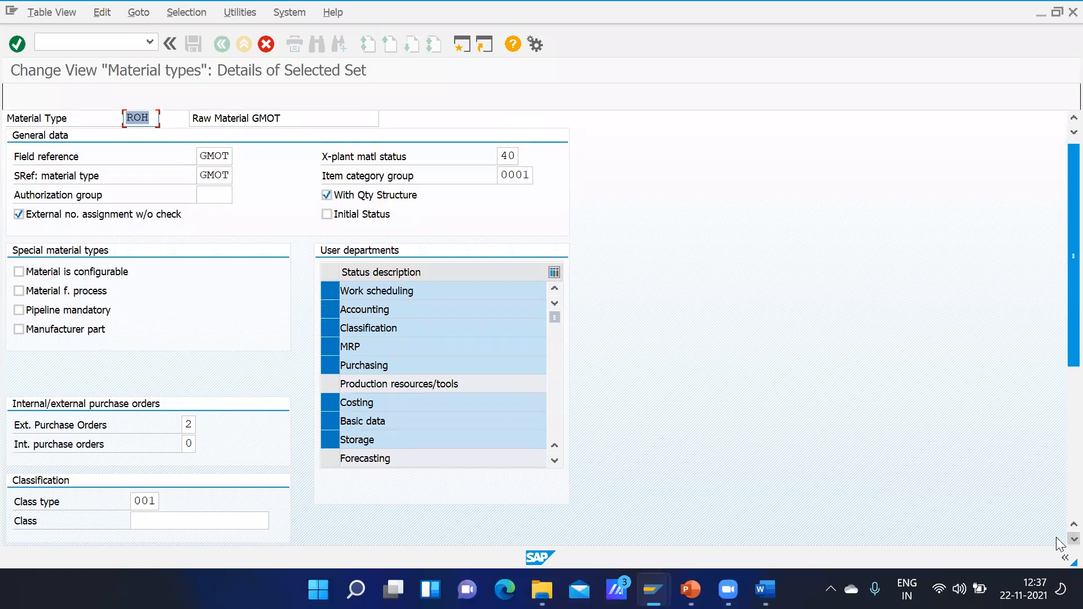
{"action": "scroll", "coordinate": [1058, 541], "scroll_direction": "down", "scroll_amount": 1}
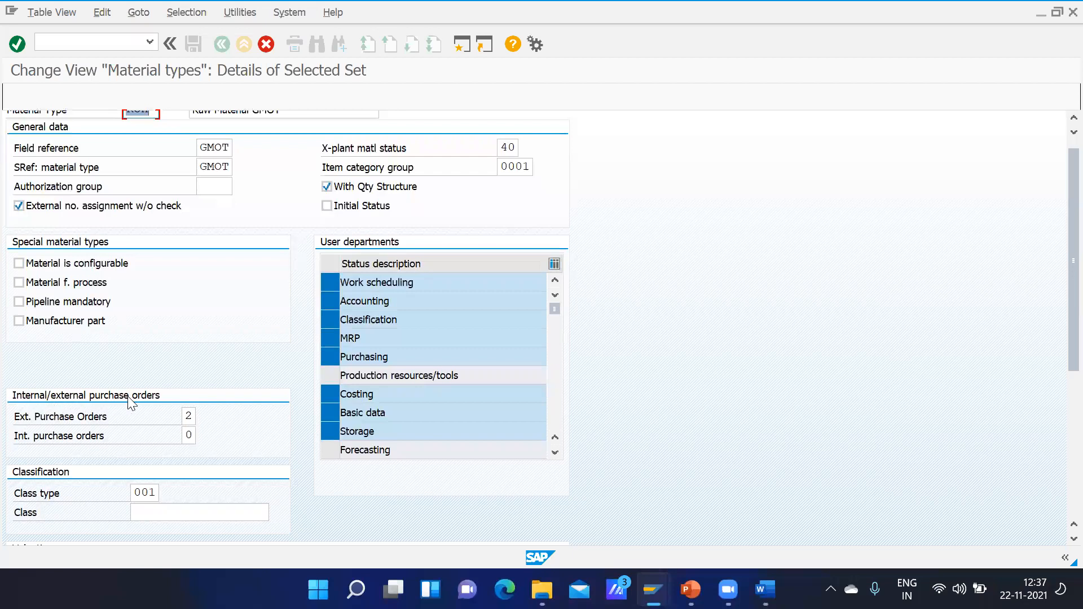
{"action": "left_click", "coordinate": [192, 416]}
{"action": "left_click", "coordinate": [201, 417]}
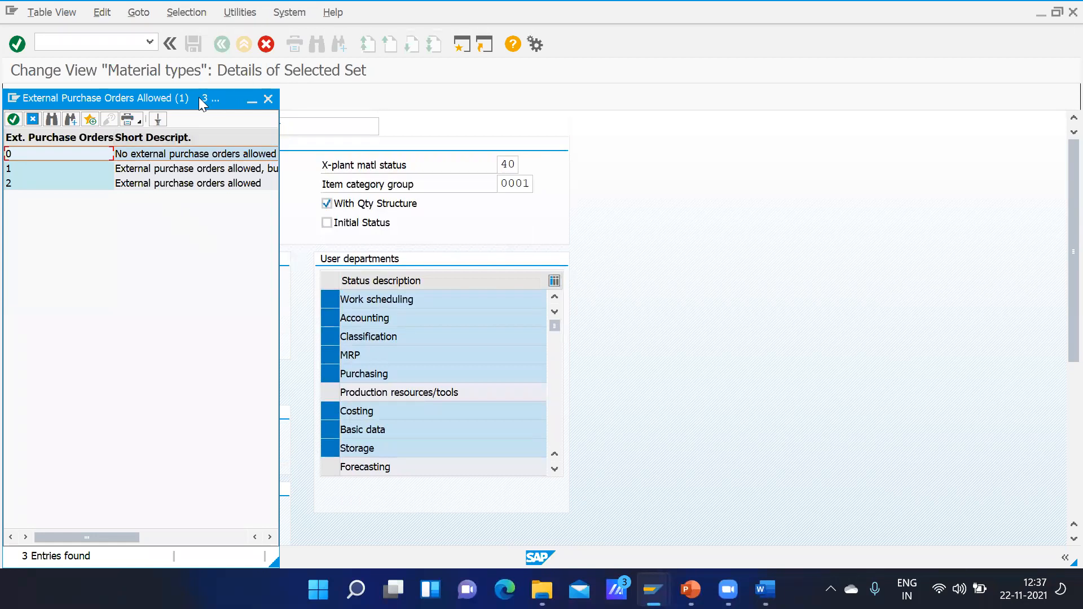
{"action": "left_click_drag", "start_coordinate": [230, 104], "coordinate": [652, 50]}
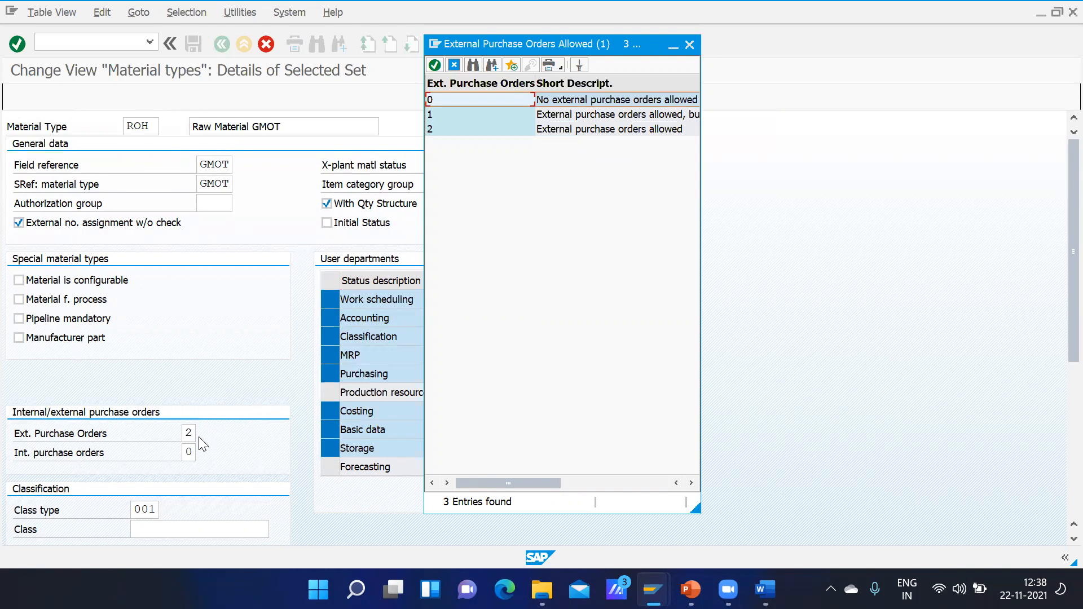
Step: Set internal purchase orders to 2 (Internal purchase orders allowed) and external purchase orders to 0
{"action": "left_click", "coordinate": [193, 454]}
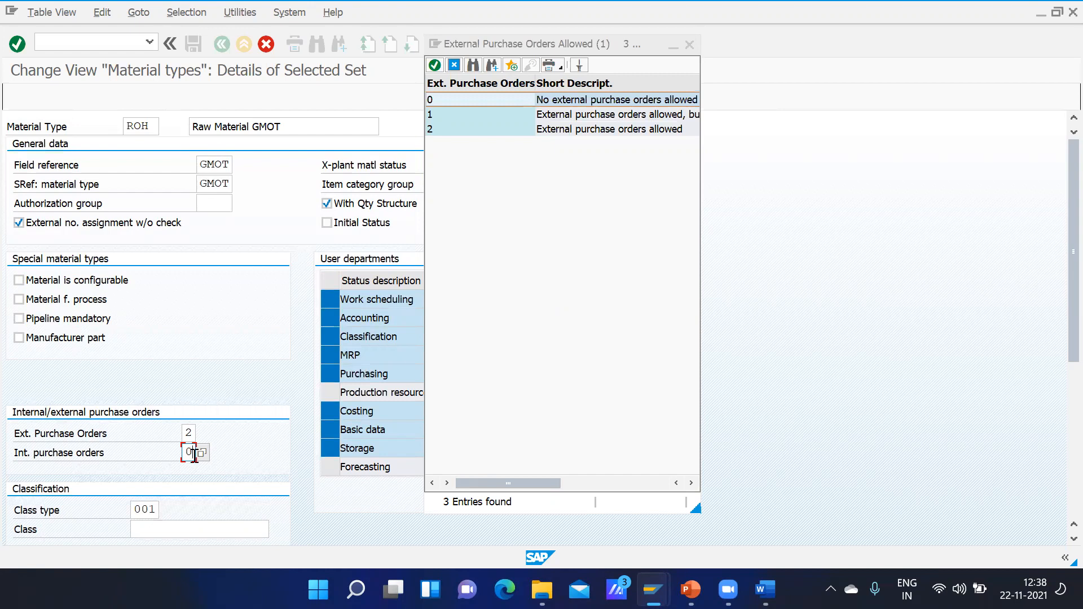
{"action": "left_click", "coordinate": [203, 453]}
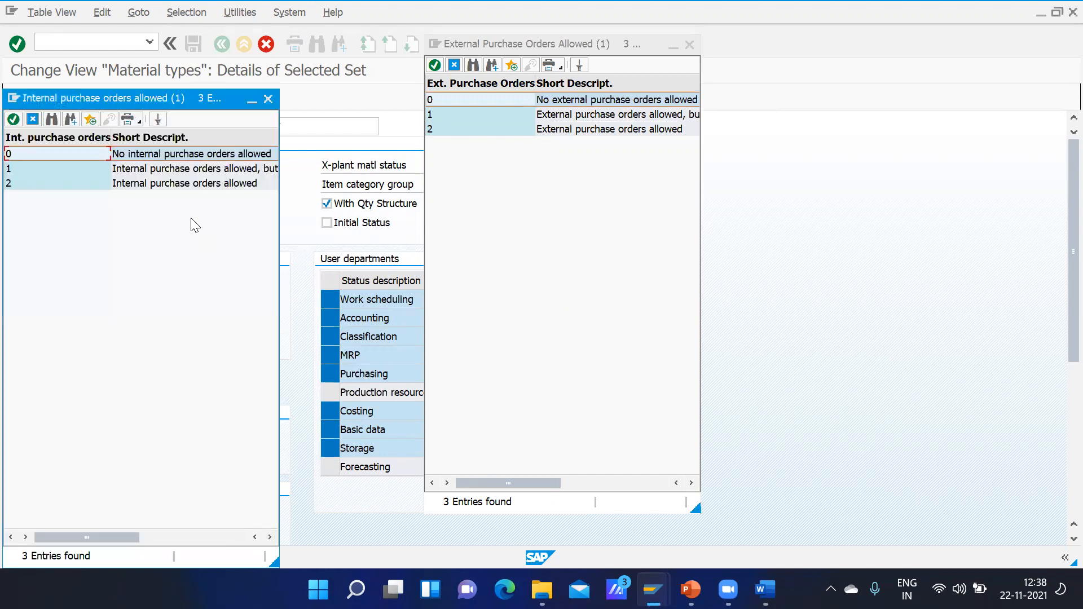
{"action": "left_click", "coordinate": [137, 184]}
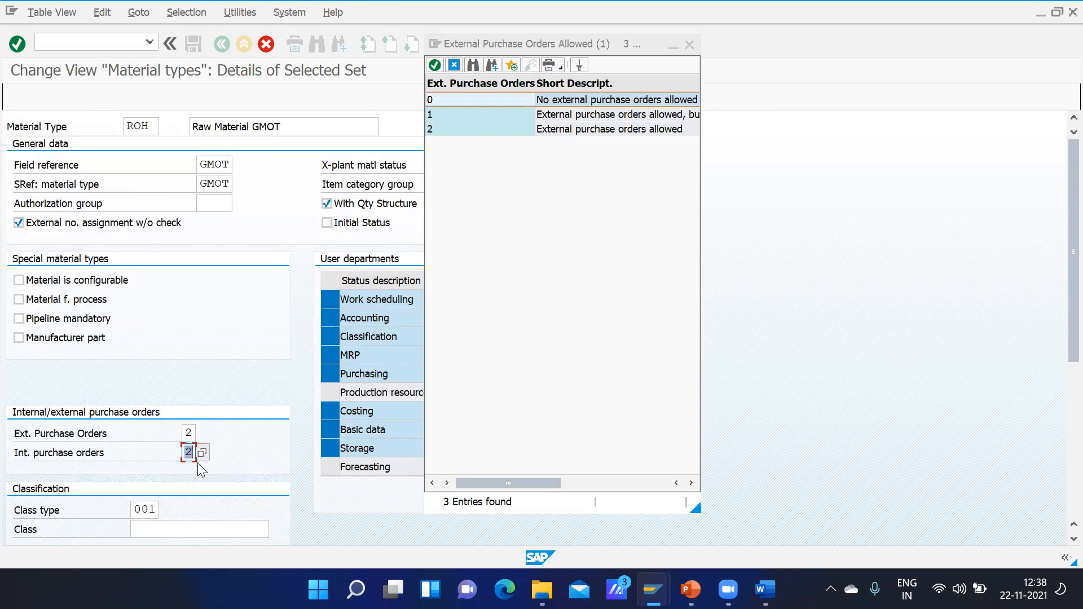
{"action": "left_click", "coordinate": [193, 431]}
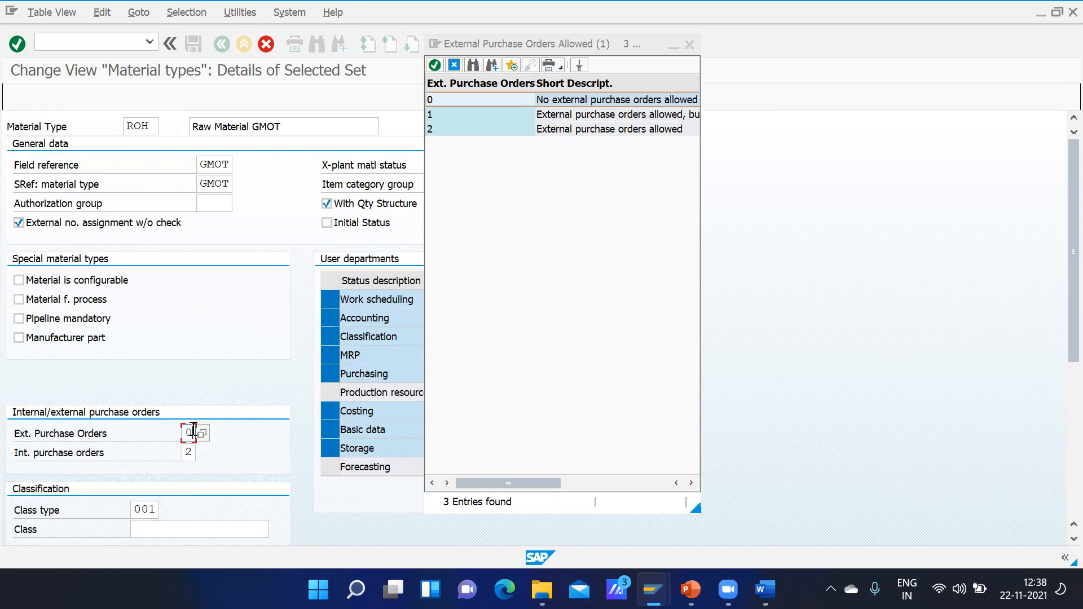
{"action": "type", "text": "2"}
{"action": "key", "text": "BackSpace"}
{"action": "type", "text": "0"}
Step: Set external purchase orders to 2 and internal purchase orders to 0, and close the list of allowed values
{"action": "key", "text": "BackSpace"}
{"action": "type", "text": "2"}
{"action": "left_click", "coordinate": [193, 453]}
{"action": "key", "text": "BackSpace"}
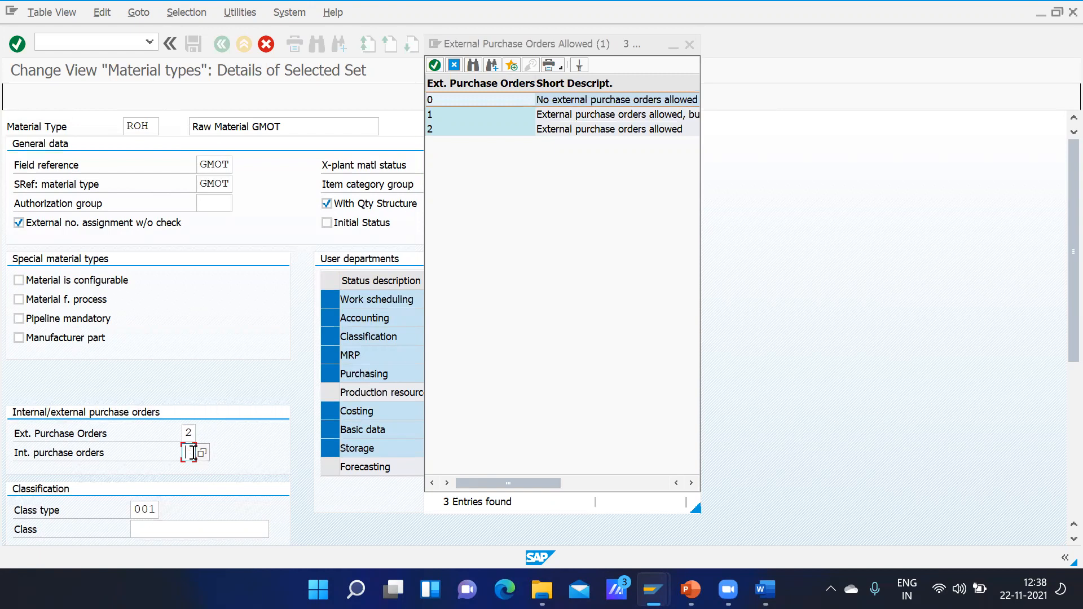
{"action": "type", "text": "0"}
{"action": "left_click", "coordinate": [458, 70]}
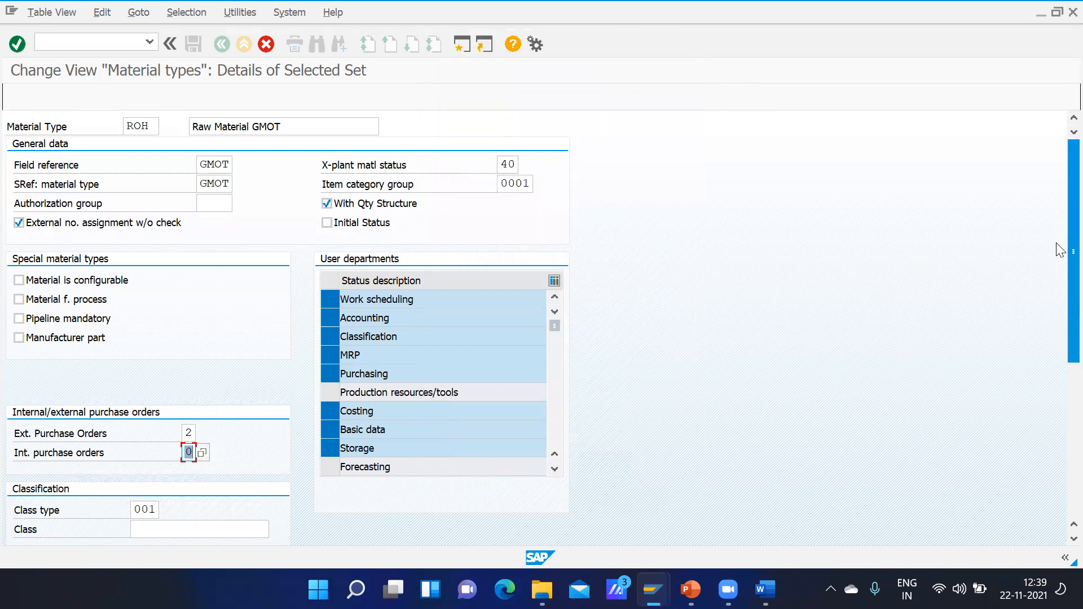
Step: Set the price control in the valuation data to Moving average price/periodic unit price
{"action": "scroll", "coordinate": [1060, 271], "scroll_direction": "down", "scroll_amount": 1}
{"action": "scroll", "coordinate": [1056, 296], "scroll_direction": "down", "scroll_amount": 3}
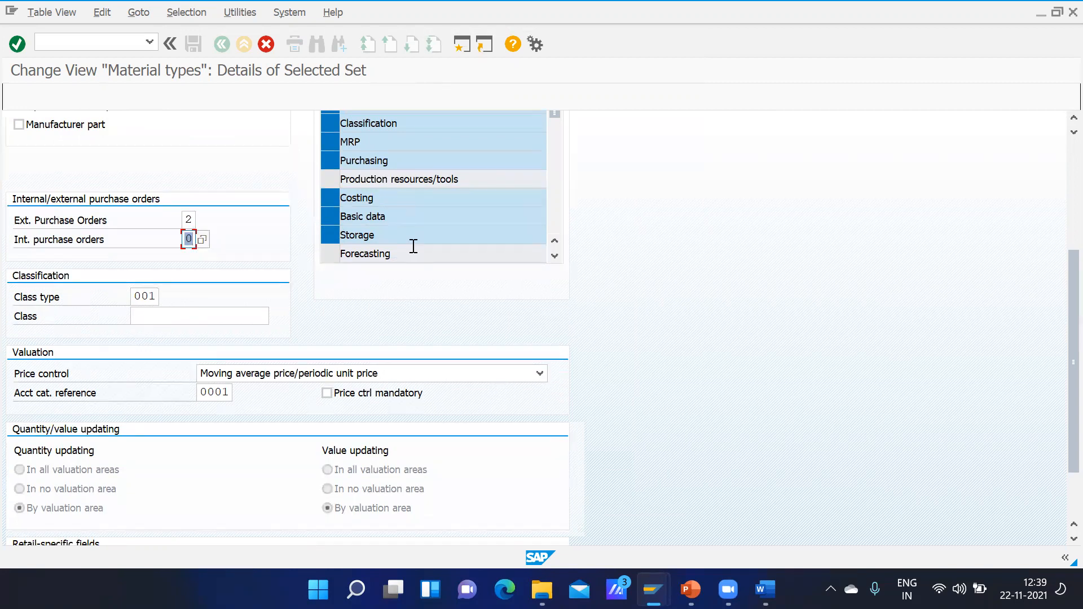
{"action": "left_click", "coordinate": [393, 374]}
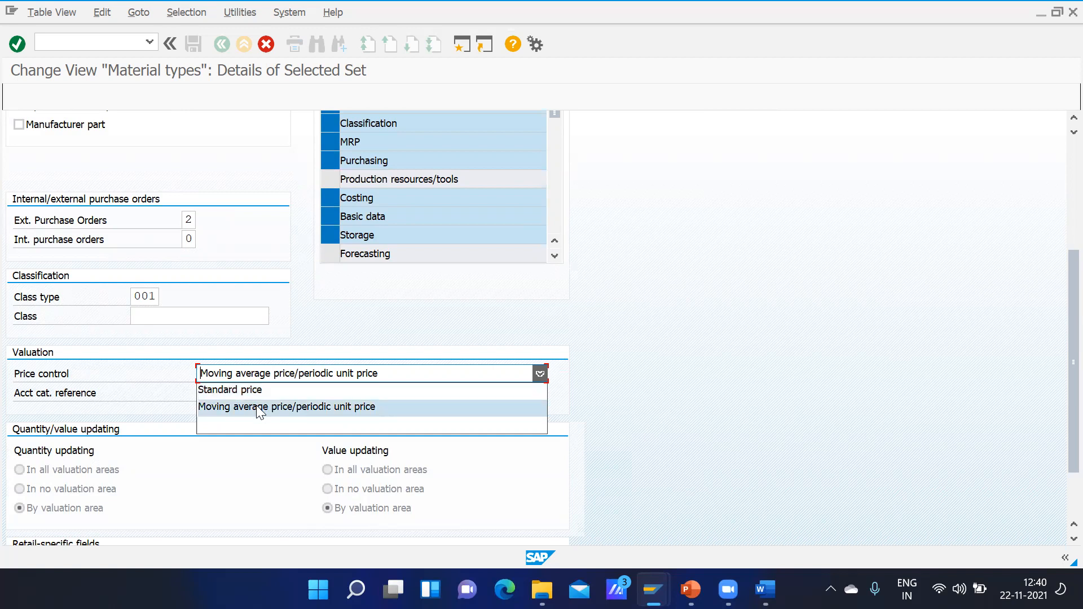
{"action": "left_click", "coordinate": [221, 407]}
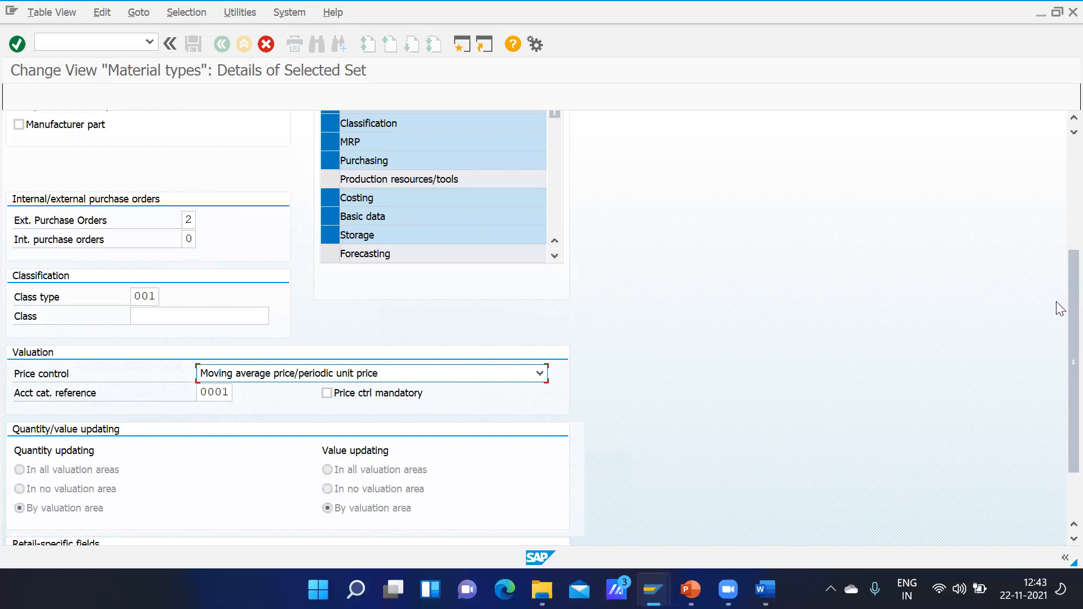
Step: Review the remaining valuation and retail-specific settings, and discard the copied GMOT raw material type without saving
{"action": "left_click_drag", "start_coordinate": [1060, 320], "coordinate": [1061, 370]}
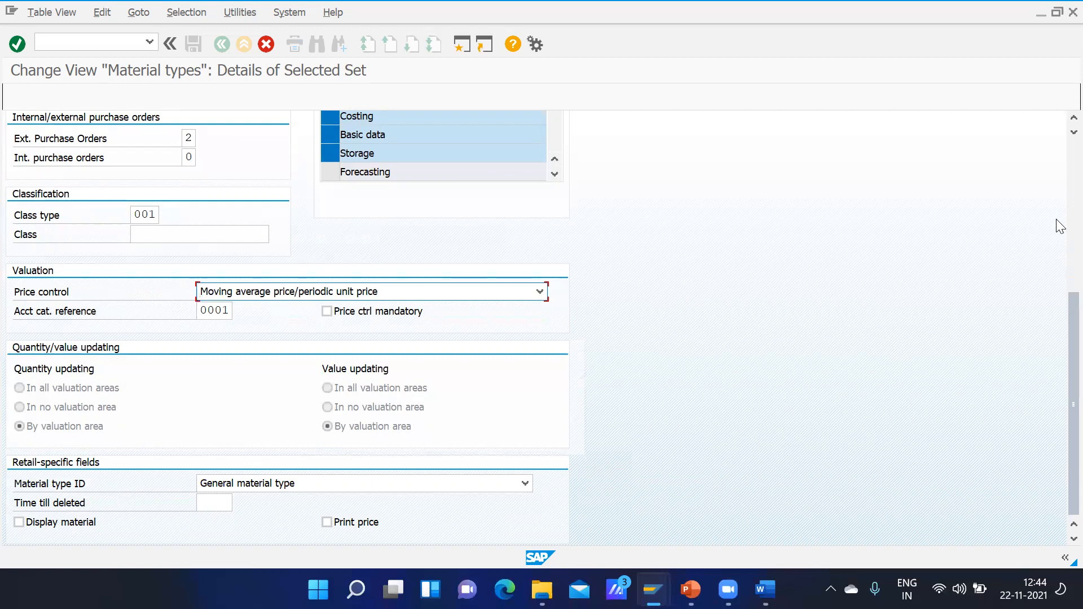
{"action": "scroll", "coordinate": [1061, 189], "scroll_direction": "up", "scroll_amount": 5}
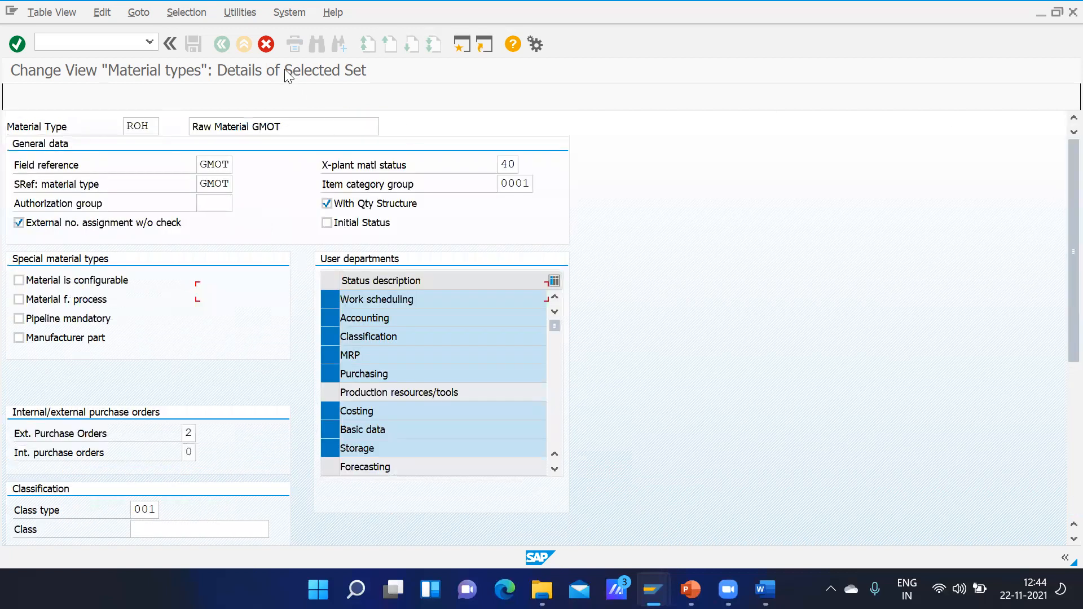
{"action": "left_click", "coordinate": [267, 44]}
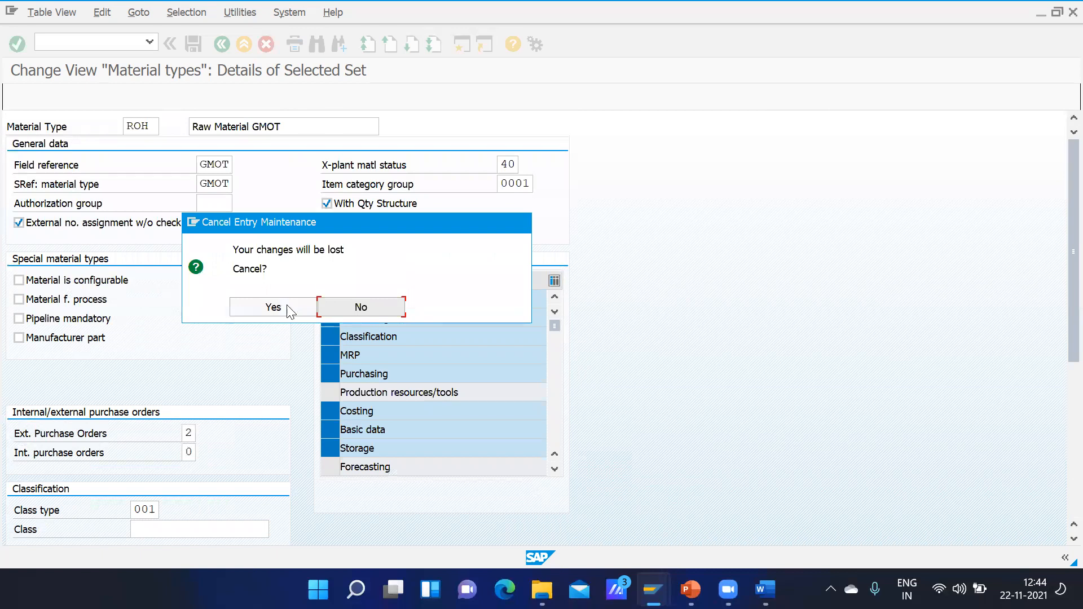
{"action": "left_click", "coordinate": [268, 309]}
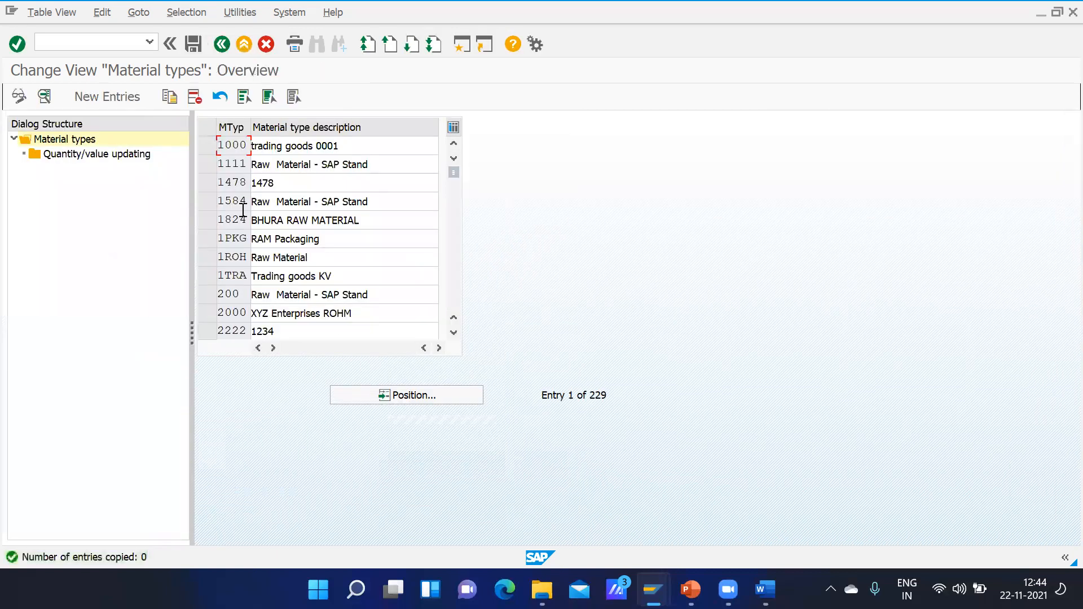
Step: Position the material types overview at ROH and open the details of that material type
{"action": "left_click", "coordinate": [368, 392]}
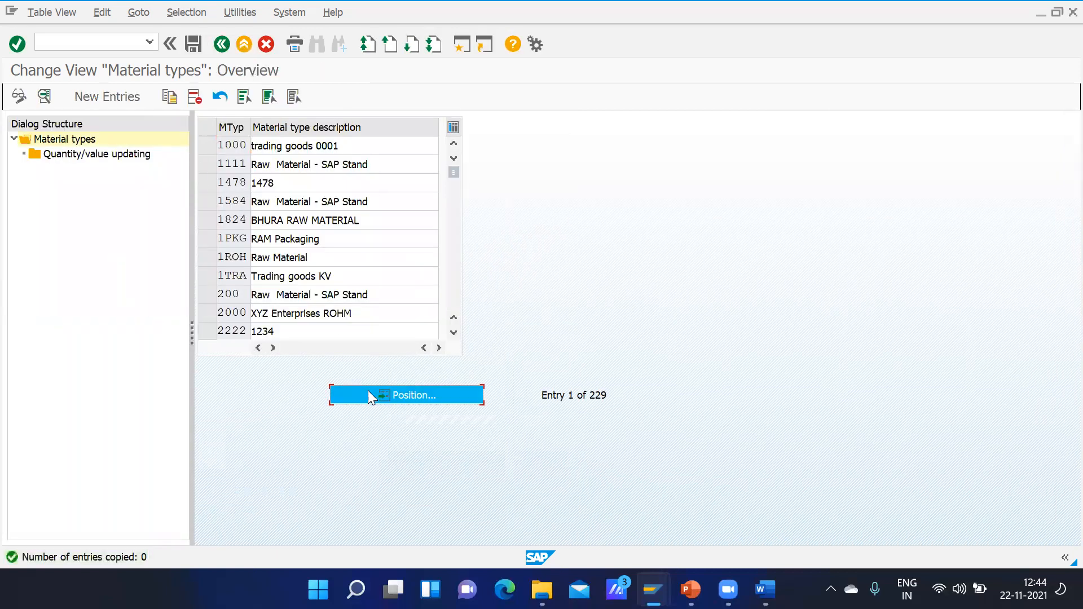
{"action": "type", "text": "ROH"}
{"action": "key", "text": "Return"}
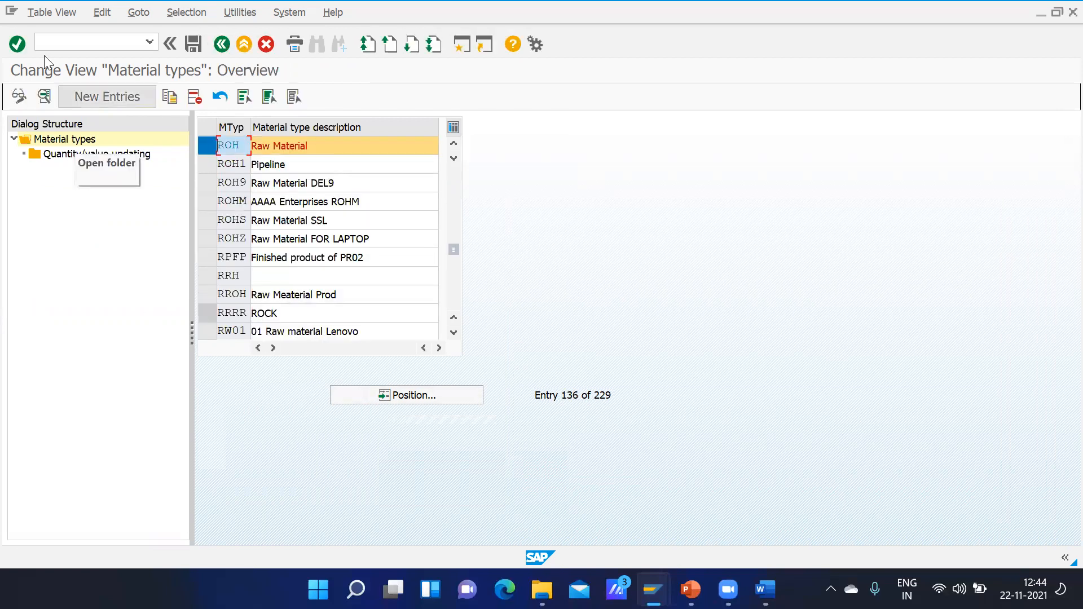
{"action": "left_click", "coordinate": [44, 100]}
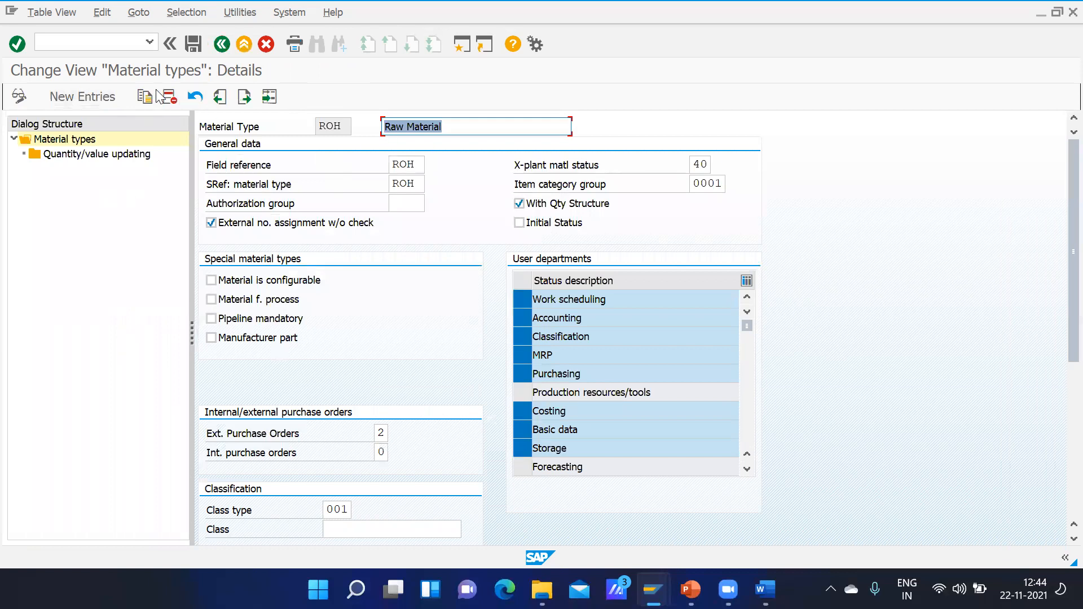
Step: Examine the quantity/value updating settings for ROH, and leave the material type configuration for the SAP Easy Access screen
{"action": "double_click", "coordinate": [85, 154]}
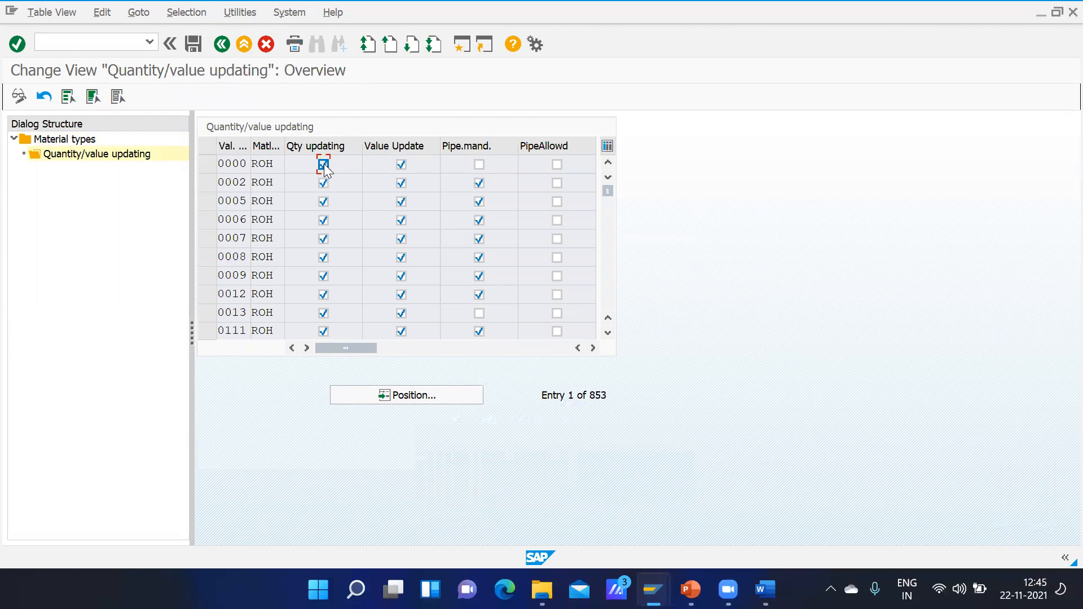
{"action": "left_click", "coordinate": [226, 49]}
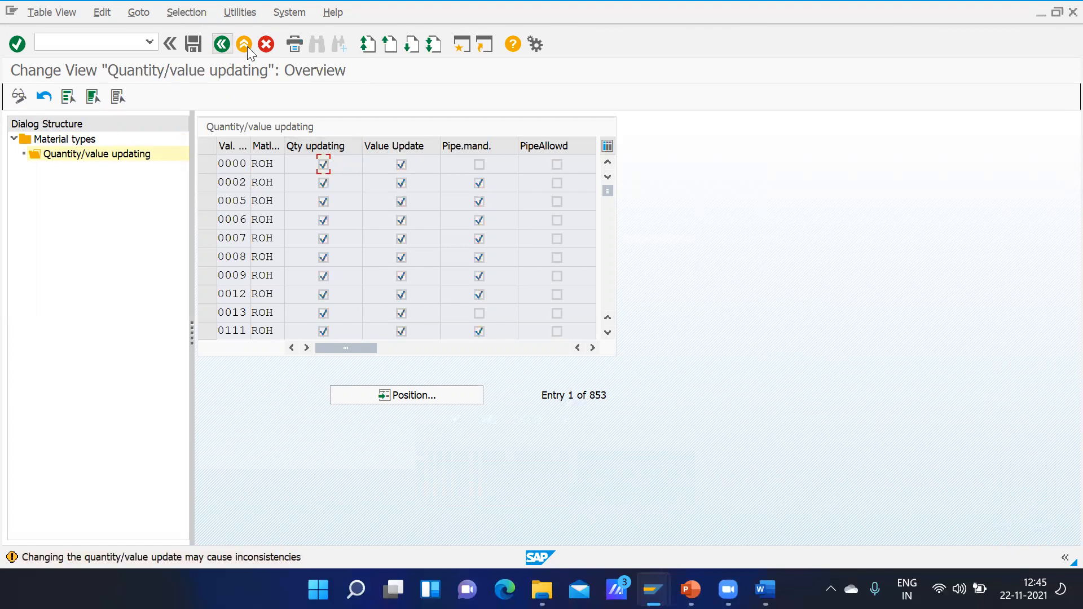
{"action": "left_click", "coordinate": [265, 46]}
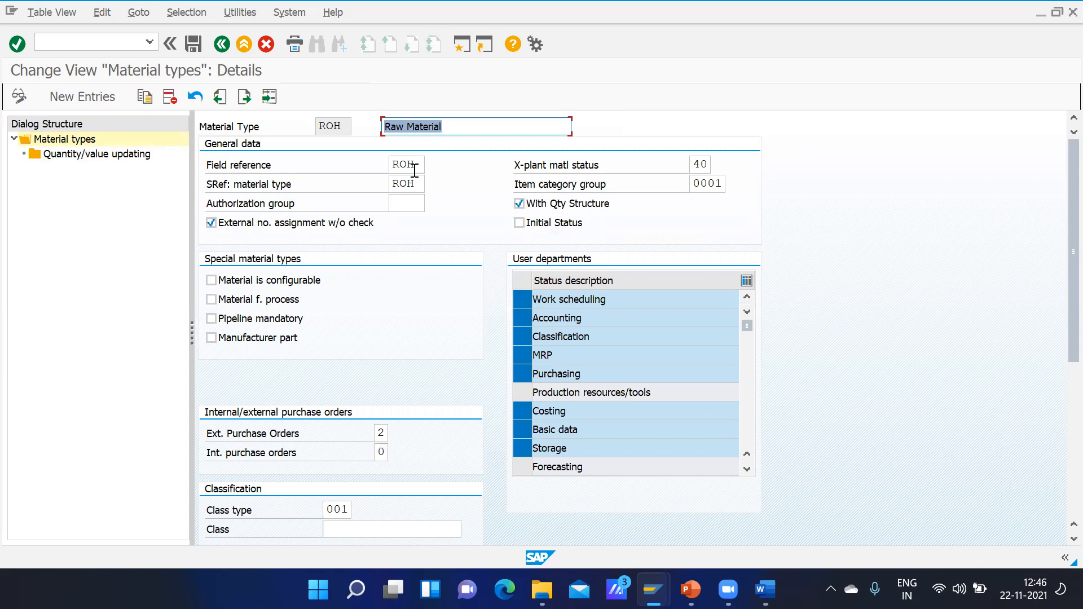
{"action": "left_click", "coordinate": [221, 44]}
{"action": "left_click", "coordinate": [221, 44]}
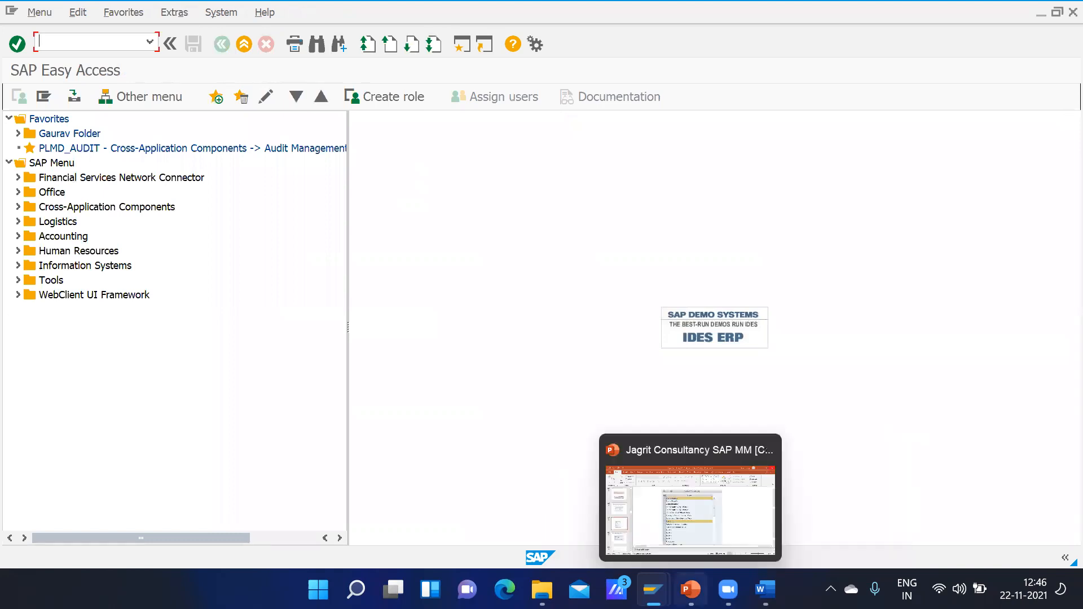
Step: Switch to the SAP MM presentation in PowerPoint and find slide 73, Define Attributes of Material Types
{"action": "left_click", "coordinate": [690, 589]}
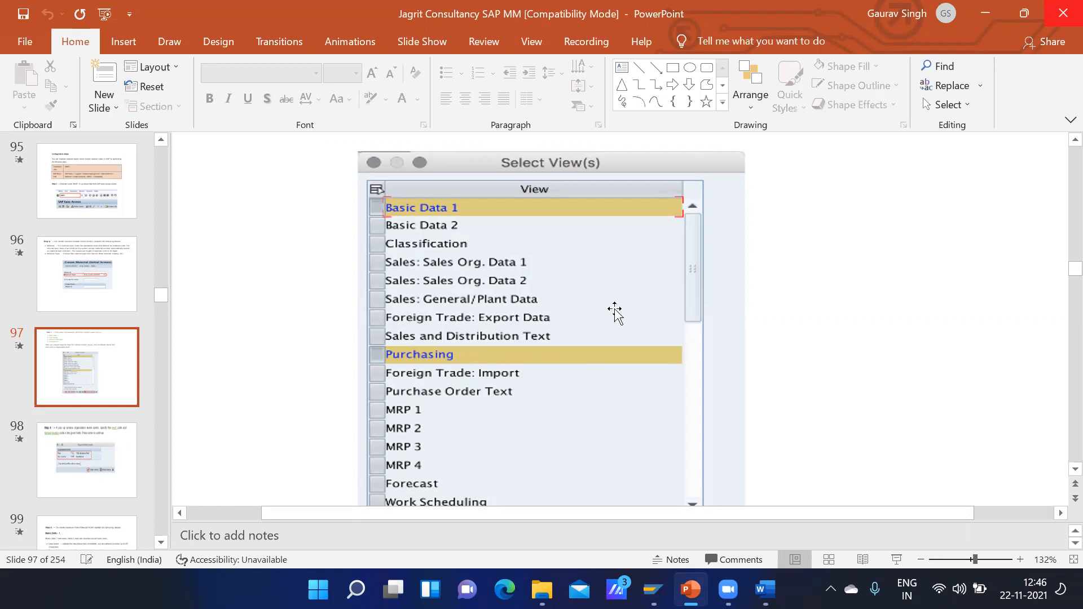
{"action": "scroll", "coordinate": [615, 311], "scroll_direction": "up", "scroll_amount": 20}
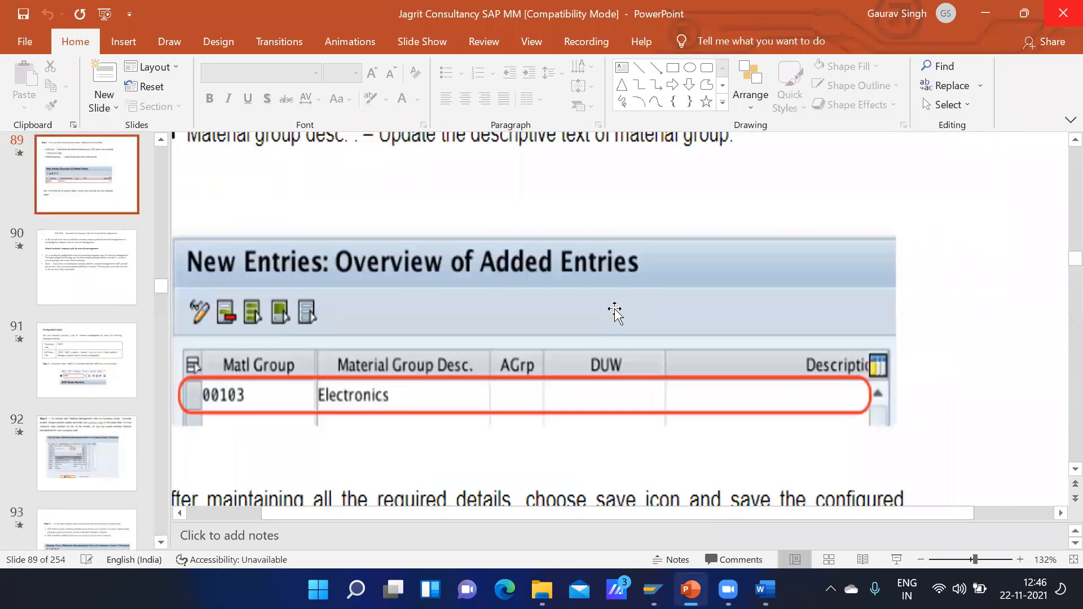
{"action": "scroll", "coordinate": [616, 310], "scroll_direction": "up", "scroll_amount": 15}
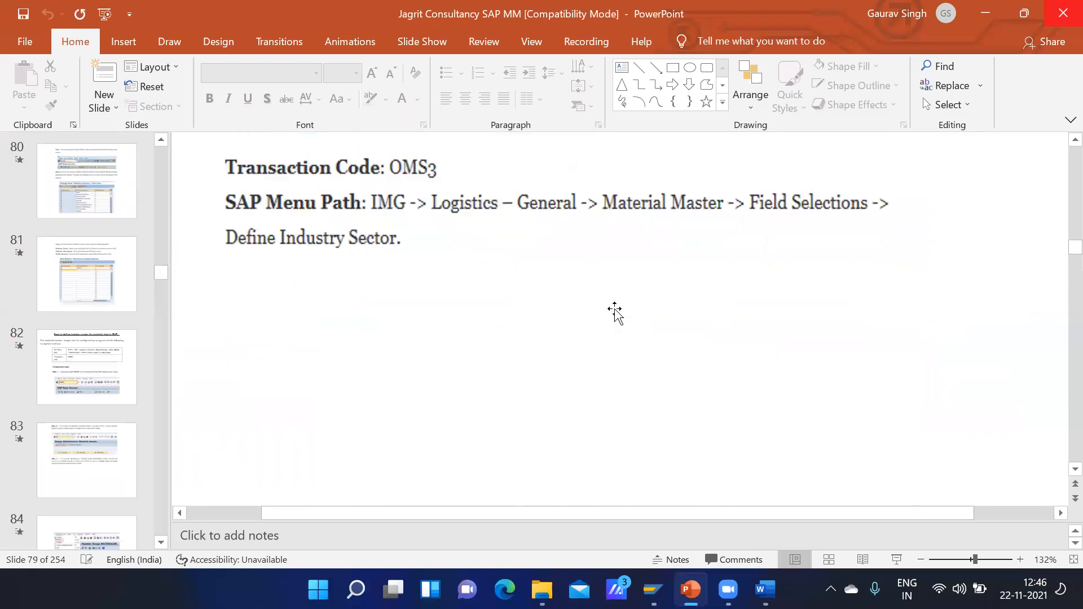
{"action": "scroll", "coordinate": [617, 315], "scroll_direction": "up", "scroll_amount": 4}
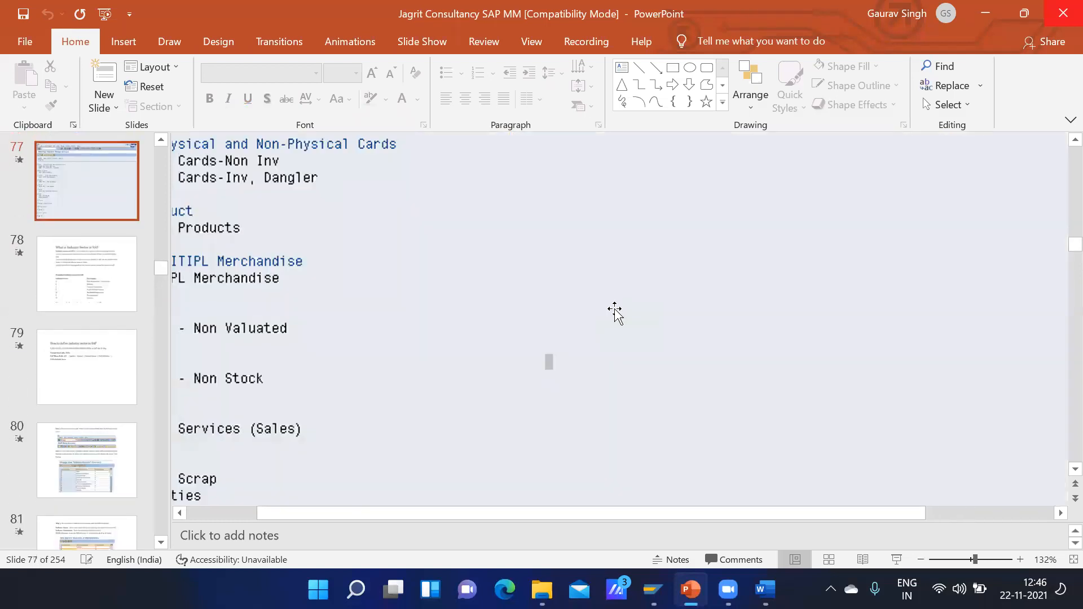
{"action": "scroll", "coordinate": [615, 312], "scroll_direction": "up", "scroll_amount": 3}
{"action": "scroll", "coordinate": [615, 312], "scroll_direction": "up", "scroll_amount": 9}
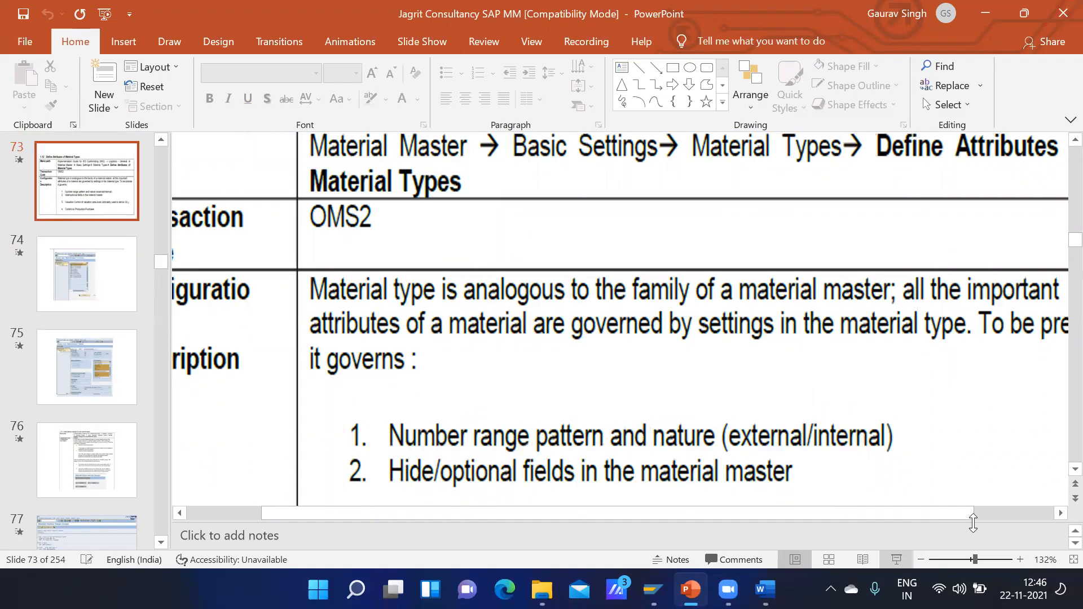
Step: Present slides 73 to 75 on material type attributes as a slide show, and end the show
{"action": "key", "text": "shift+F5"}
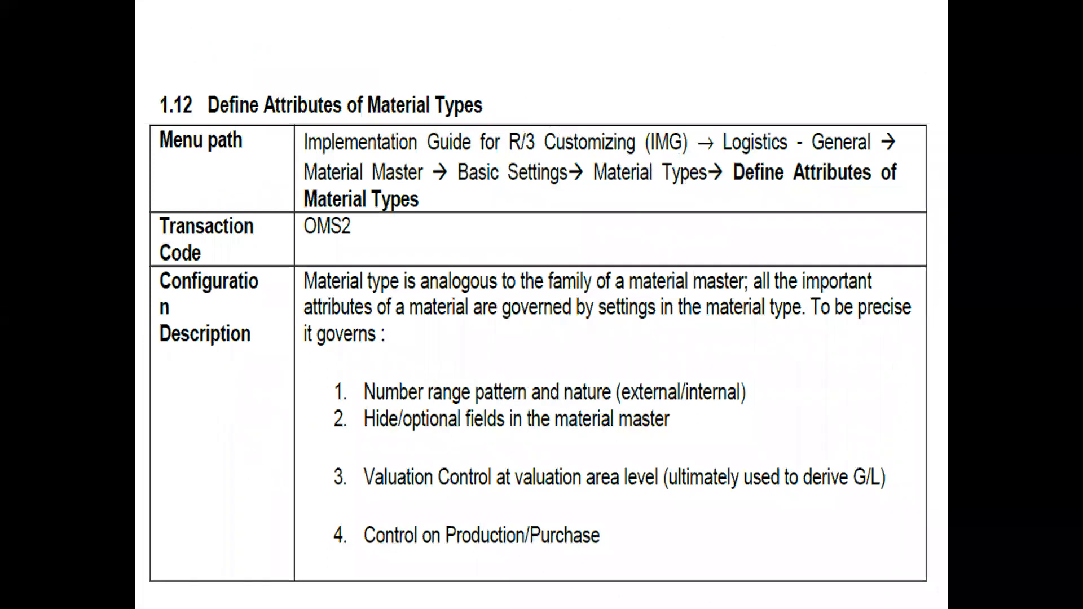
{"action": "key", "text": "Right"}
{"action": "key", "text": "Right"}
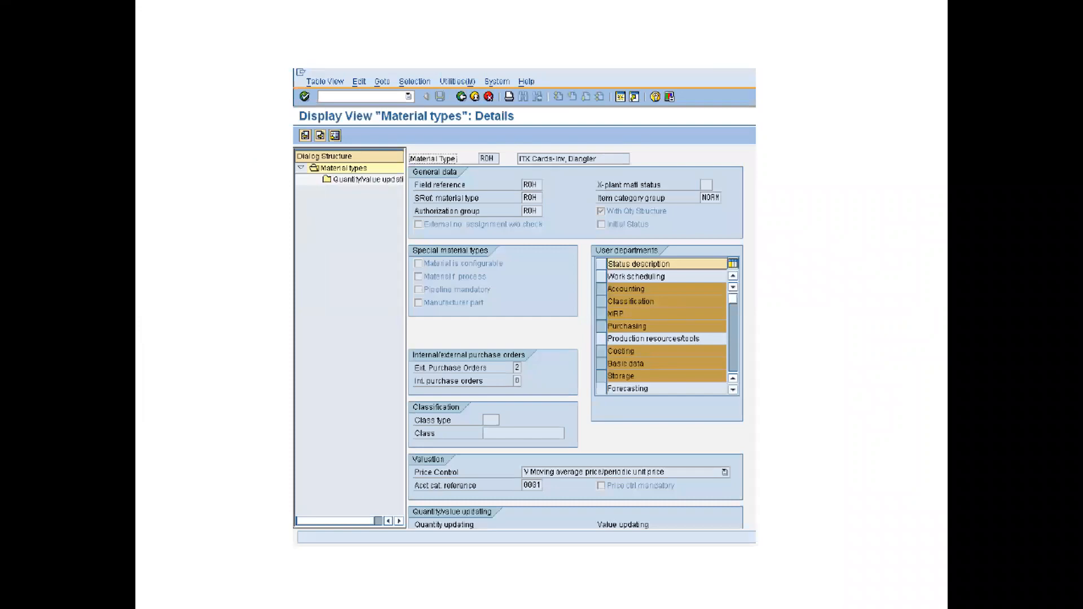
{"action": "key", "text": "Escape"}
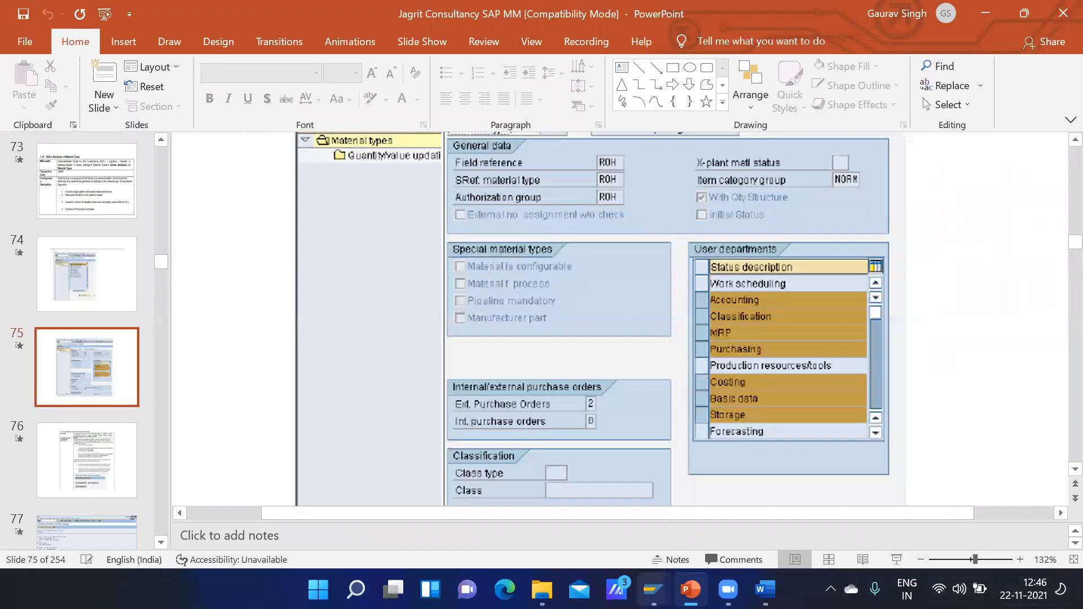
Step: Switch to the SAP session showing Create Material and select its material number entry field
{"action": "mouse_move", "coordinate": [653, 589]}
{"action": "left_click", "coordinate": [745, 505]}
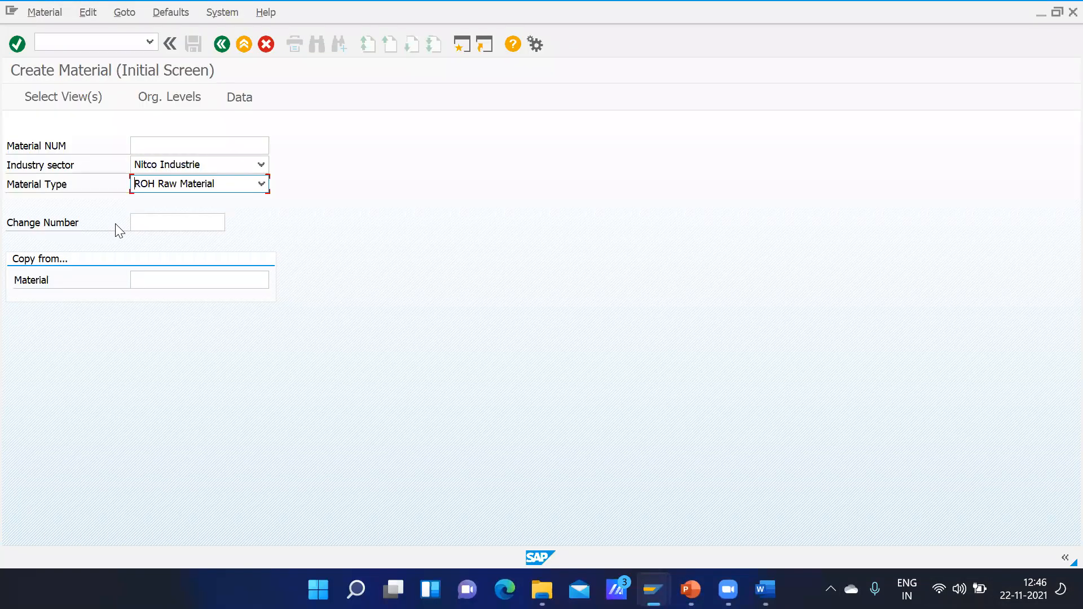
{"action": "left_click", "coordinate": [153, 146]}
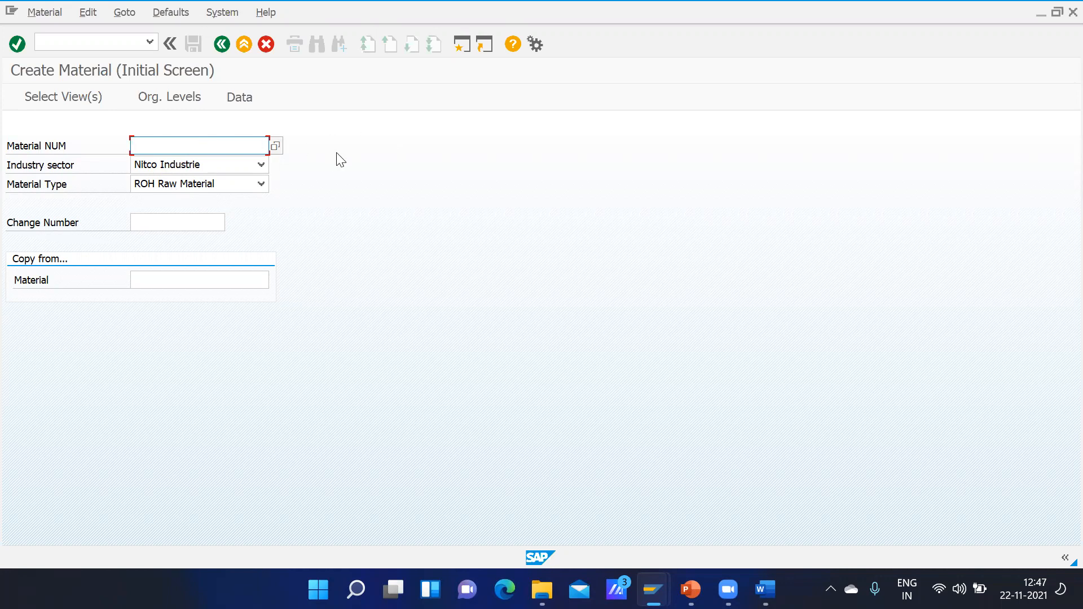
Step: Open number range maintenance for the material master and start a new group in group maintenance
{"action": "left_click", "coordinate": [92, 42]}
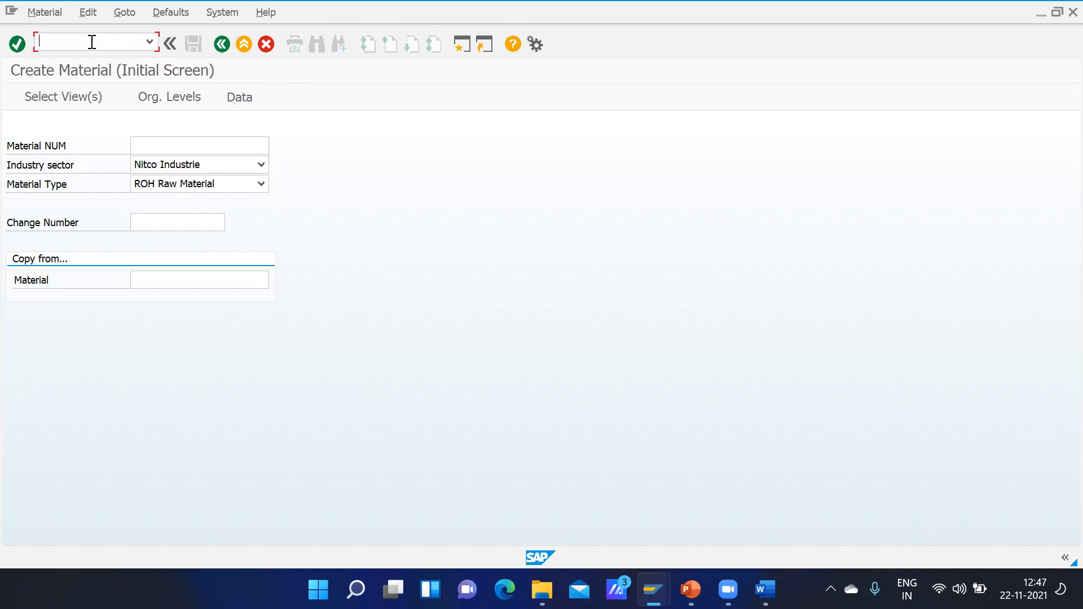
{"action": "type", "text": "/nmmnr"}
{"action": "key", "text": "Return"}
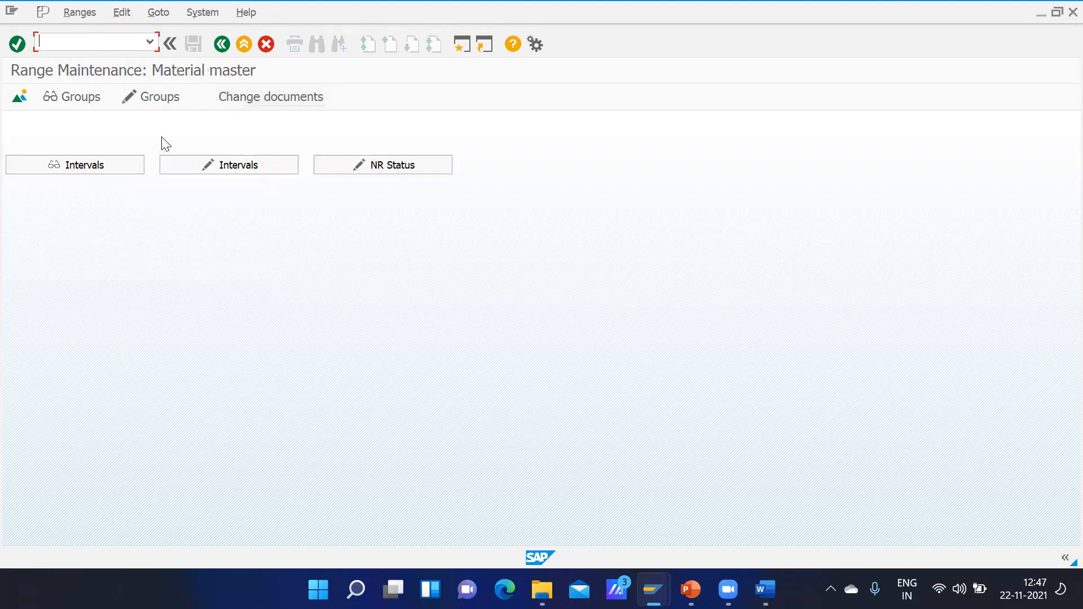
{"action": "left_click", "coordinate": [125, 102]}
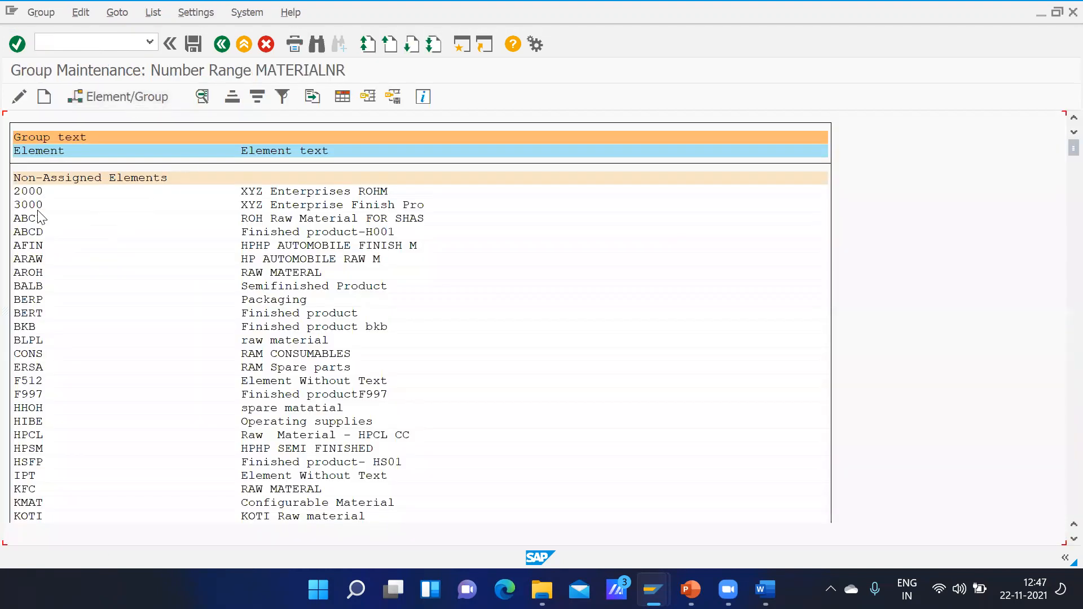
{"action": "left_click", "coordinate": [44, 97]}
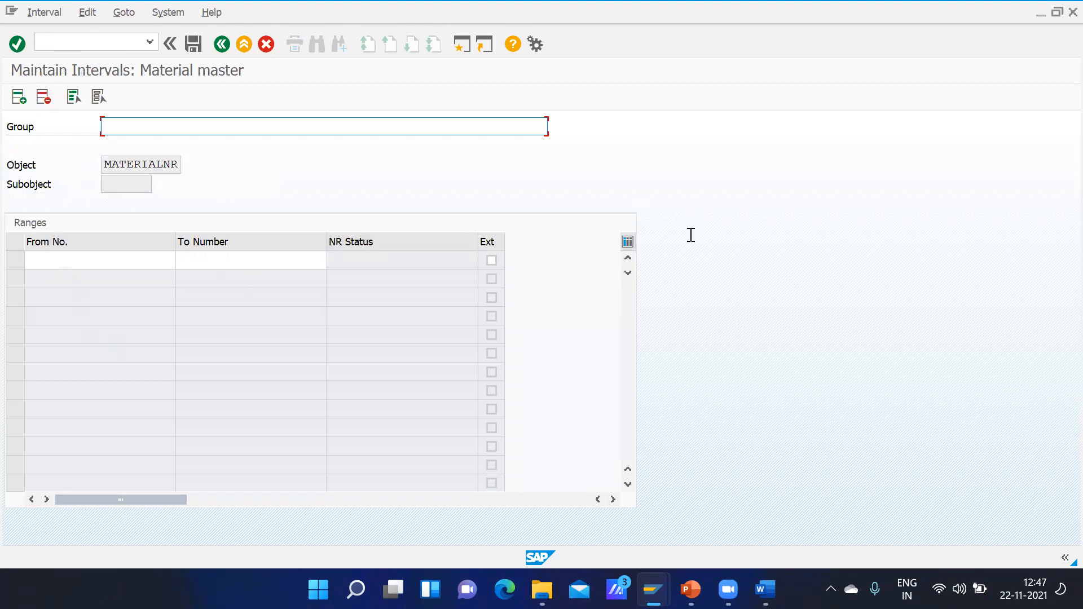
Step: Mark the new interval as external and enter the range aaaa to zzzzzzzzzzzzzzzzzz
{"action": "left_click", "coordinate": [491, 265]}
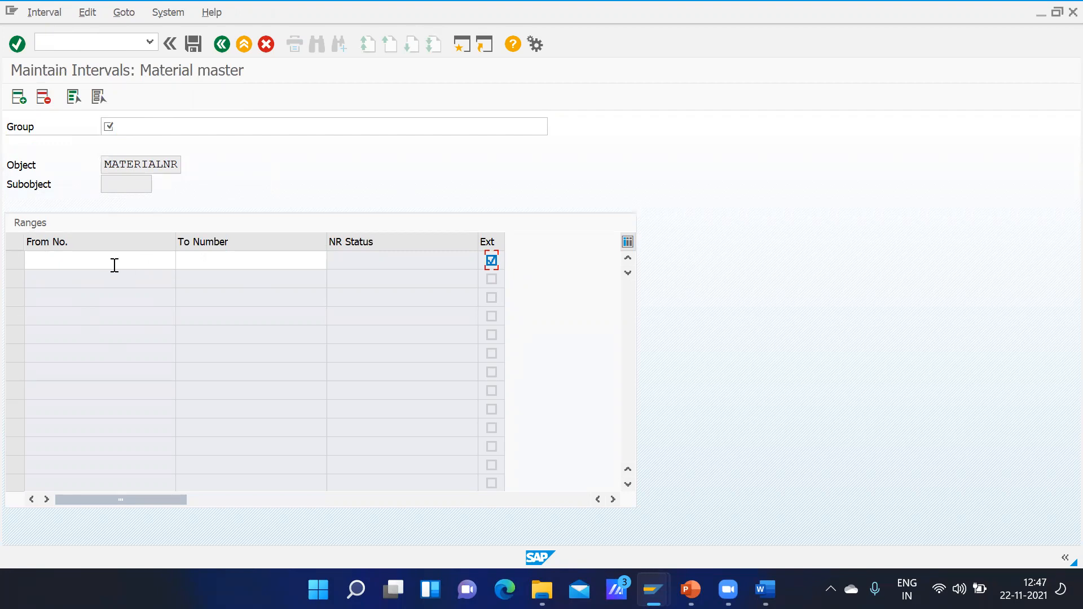
{"action": "left_click", "coordinate": [87, 261]}
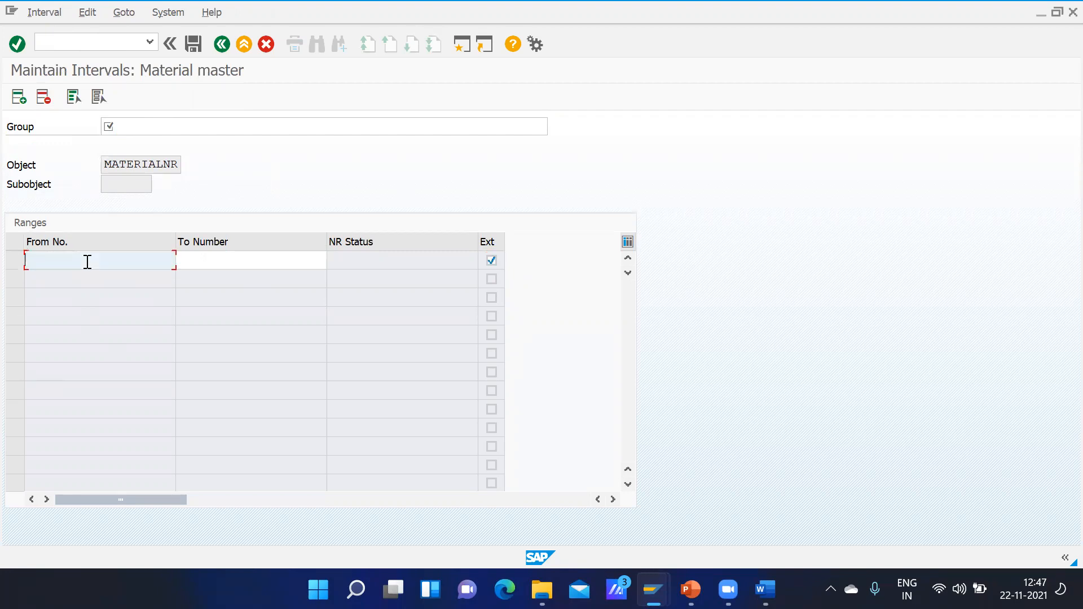
{"action": "left_click", "coordinate": [223, 258]}
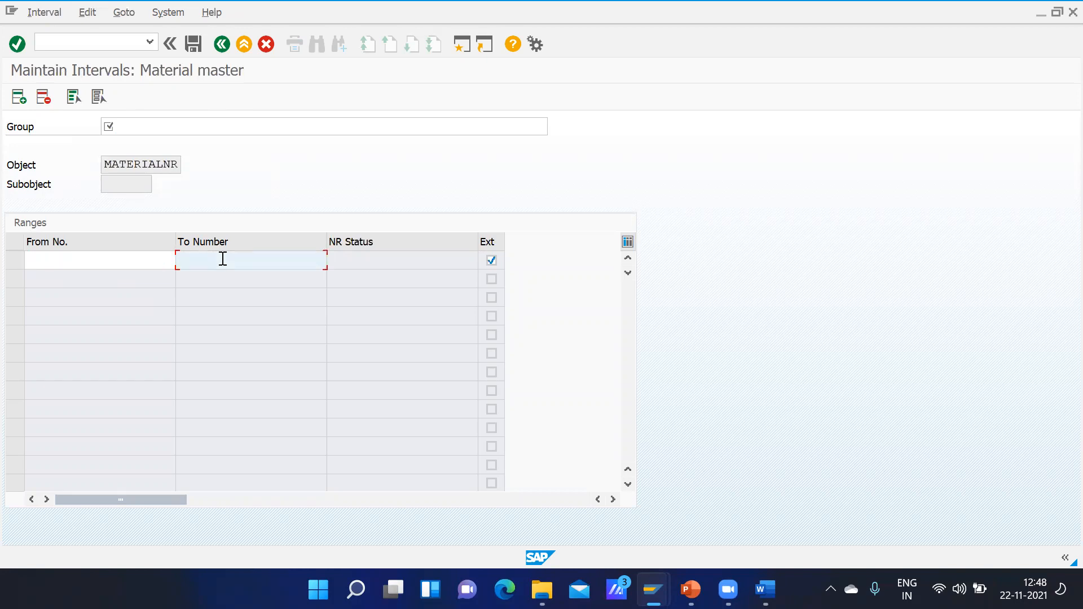
{"action": "left_click", "coordinate": [104, 264]}
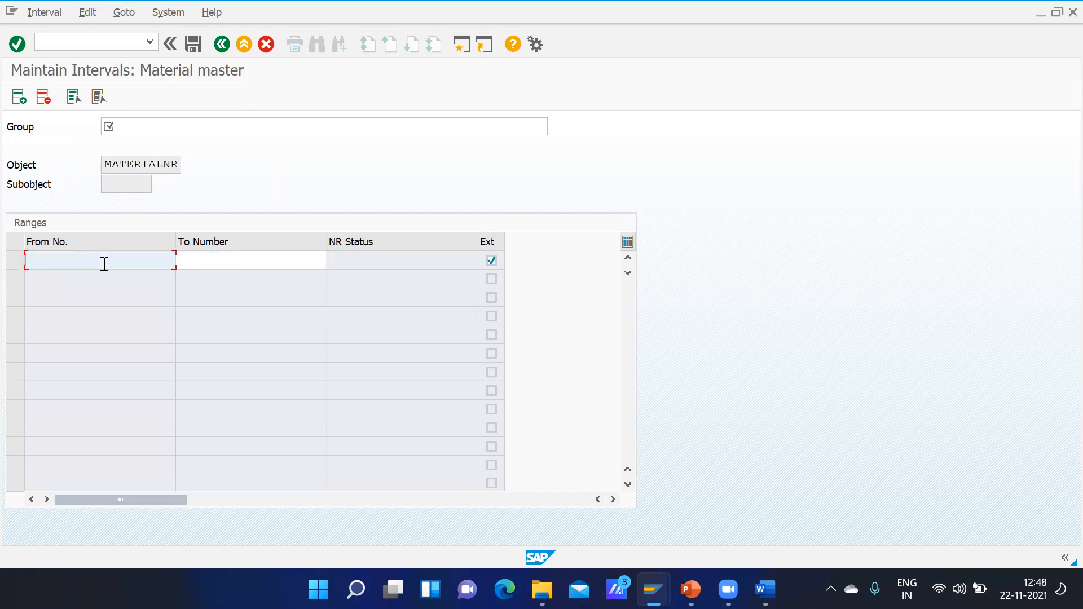
{"action": "type", "text": "aaaa"}
{"action": "left_click", "coordinate": [194, 259]}
{"action": "type", "text": "zzzzzzzzzzzzzzzzzz"}
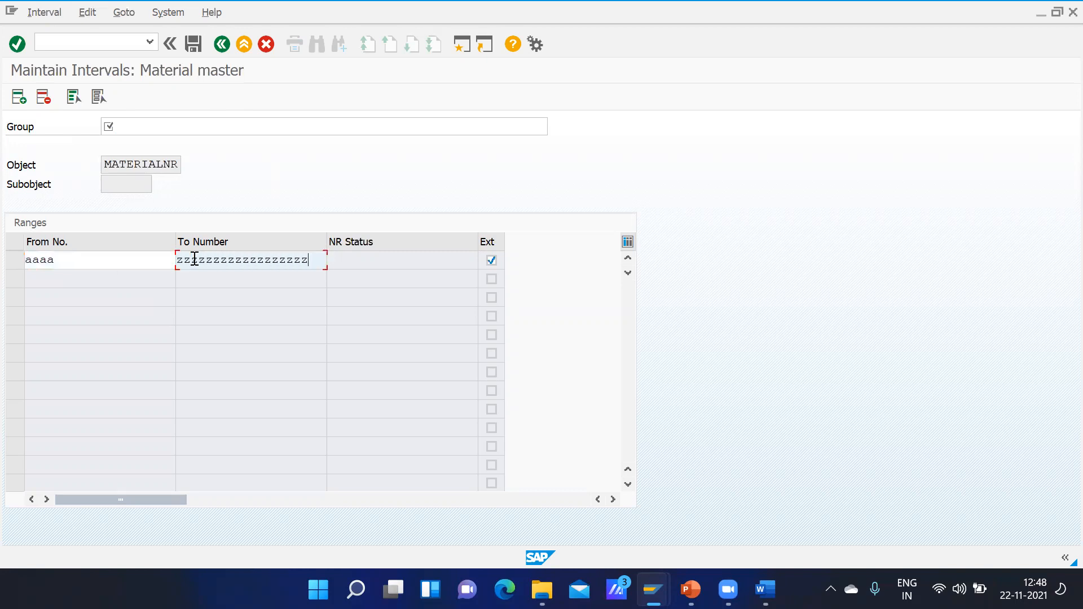
Step: Change the external interval's starting number to A and confirm the range
{"action": "left_click", "coordinate": [77, 263]}
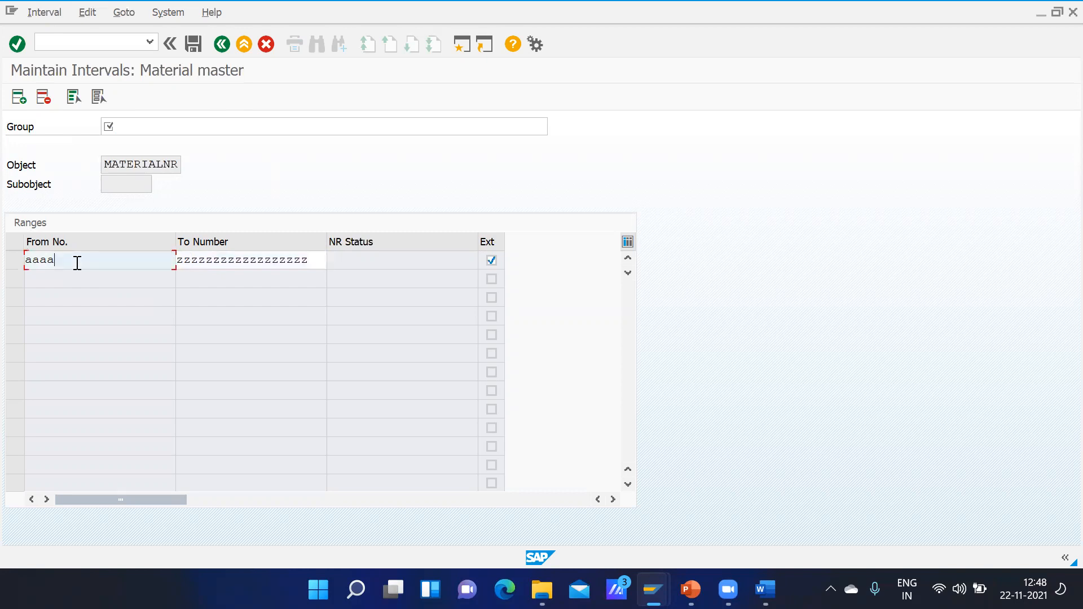
{"action": "key", "text": "BackSpace"}
{"action": "key", "text": "BackSpace"}
{"action": "key", "text": "BackSpace"}
{"action": "key", "text": "BackSpace"}
{"action": "type", "text": "a"}
{"action": "key", "text": "Return"}
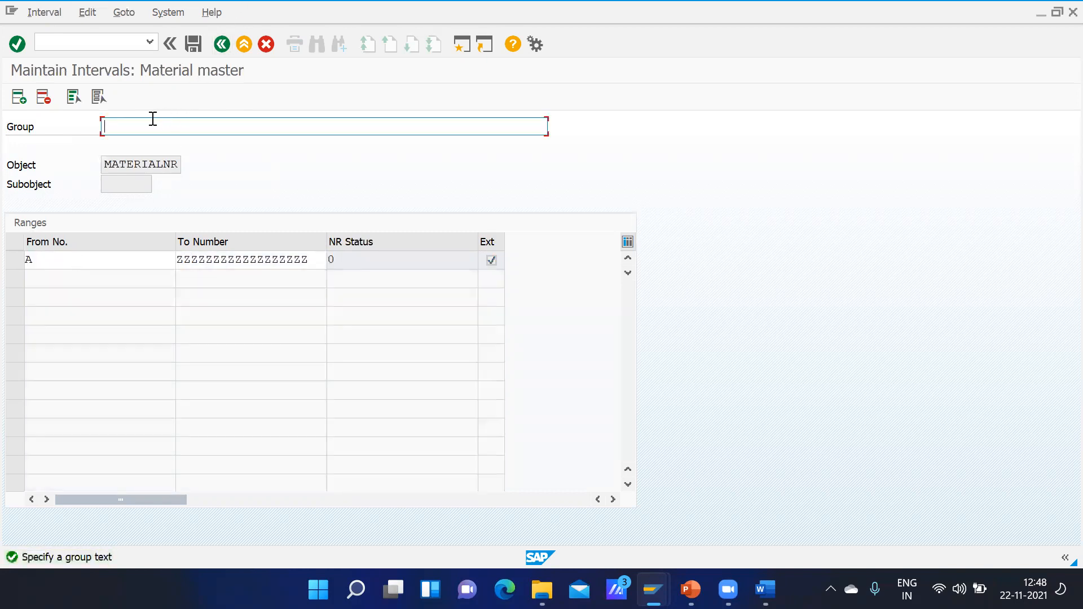
Step: Enter the group text "gmot raw Material Number range" and try to save the new group with its external interval
{"action": "type", "text": "gmot row"}
{"action": "key", "text": "BackSpace"}
{"action": "key", "text": "BackSpace"}
{"action": "key", "text": "BackSpace"}
{"action": "type", "text": "aw Material Num"}
{"action": "type", "text": "er"}
{"action": "key", "text": "BackSpace"}
{"action": "key", "text": "BackSpace"}
{"action": "type", "text": "b er"}
{"action": "key", "text": "BackSpace"}
{"action": "key", "text": "BackSpace"}
{"action": "key", "text": "BackSpace"}
{"action": "type", "text": "er range"}
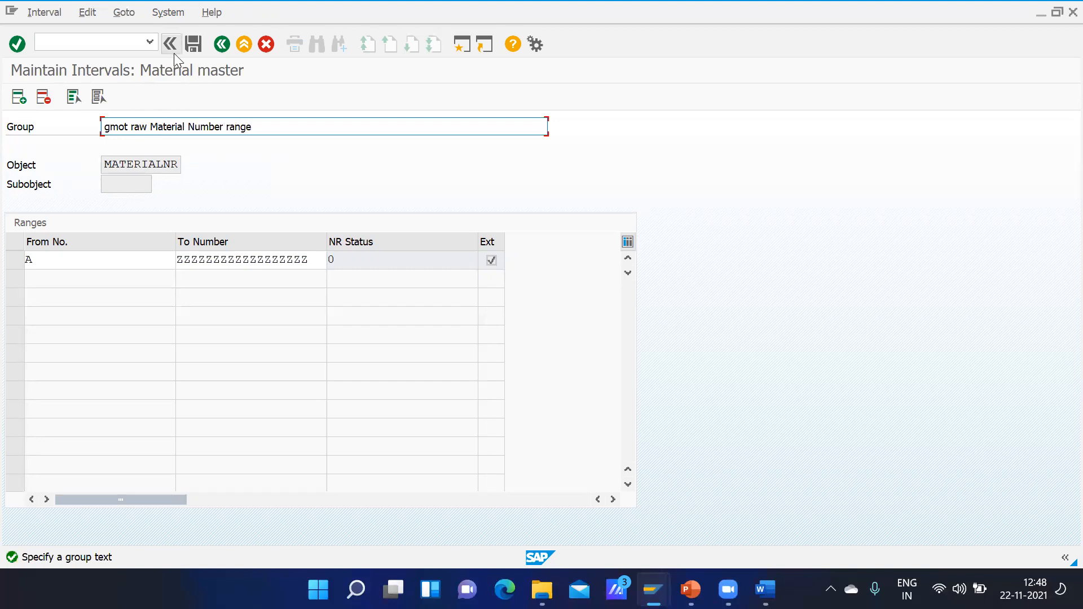
{"action": "left_click", "coordinate": [193, 44]}
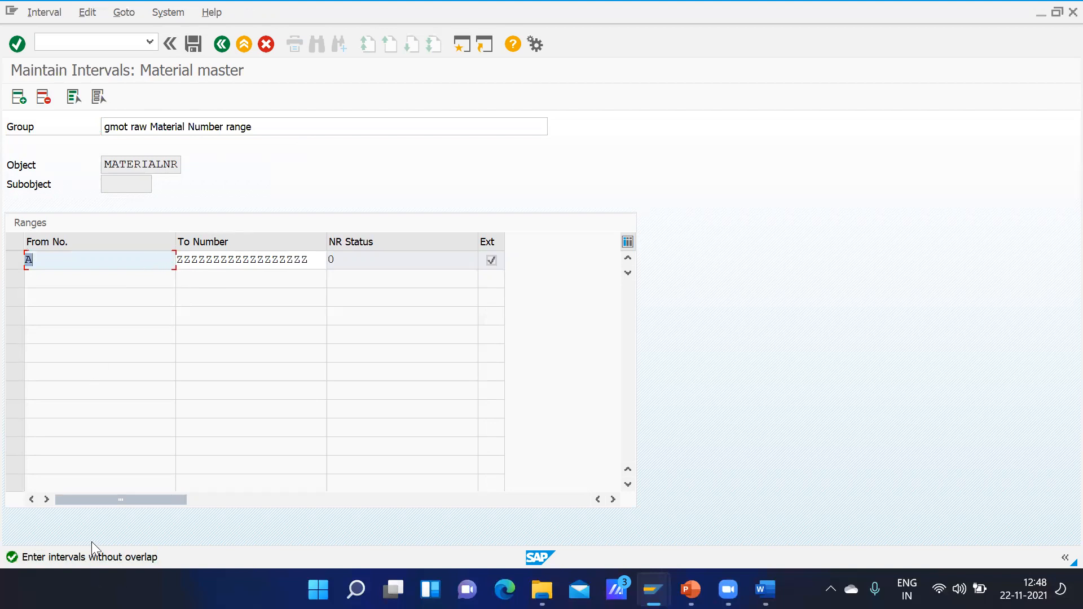
Step: Discard the unsaved interval changes and return from group maintenance to the material master's range maintenance screen
{"action": "left_click", "coordinate": [222, 43]}
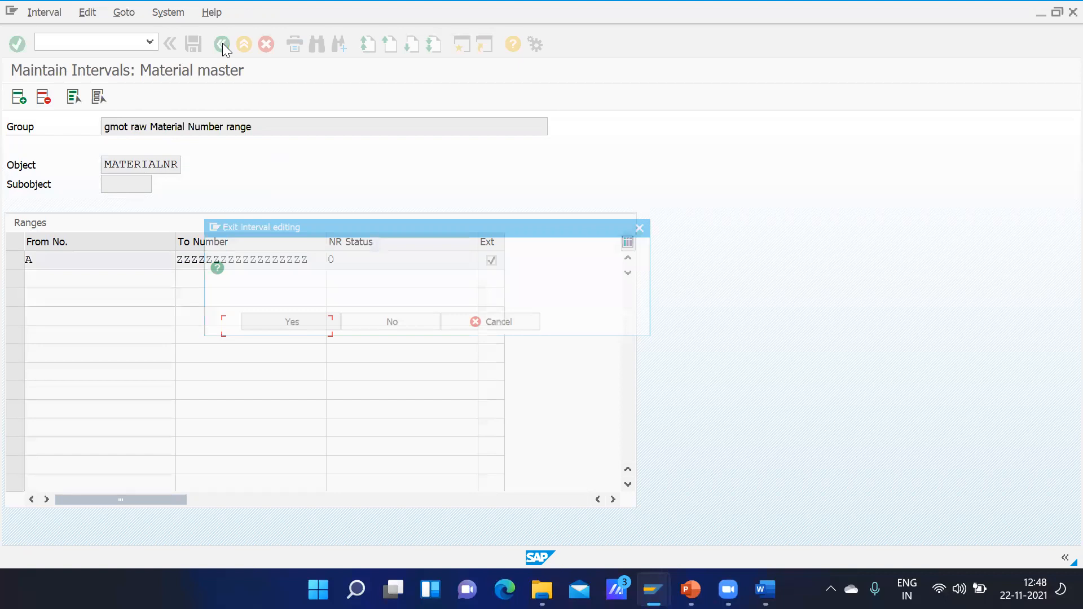
{"action": "left_click", "coordinate": [377, 329]}
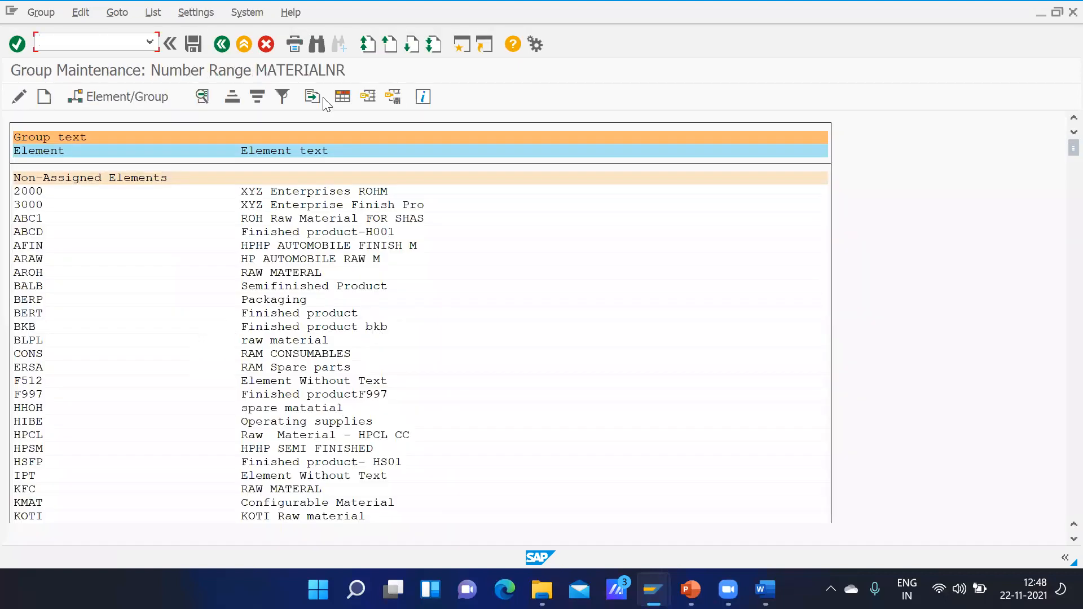
{"action": "left_click", "coordinate": [43, 97]}
{"action": "left_click", "coordinate": [221, 45]}
{"action": "left_click", "coordinate": [222, 43]}
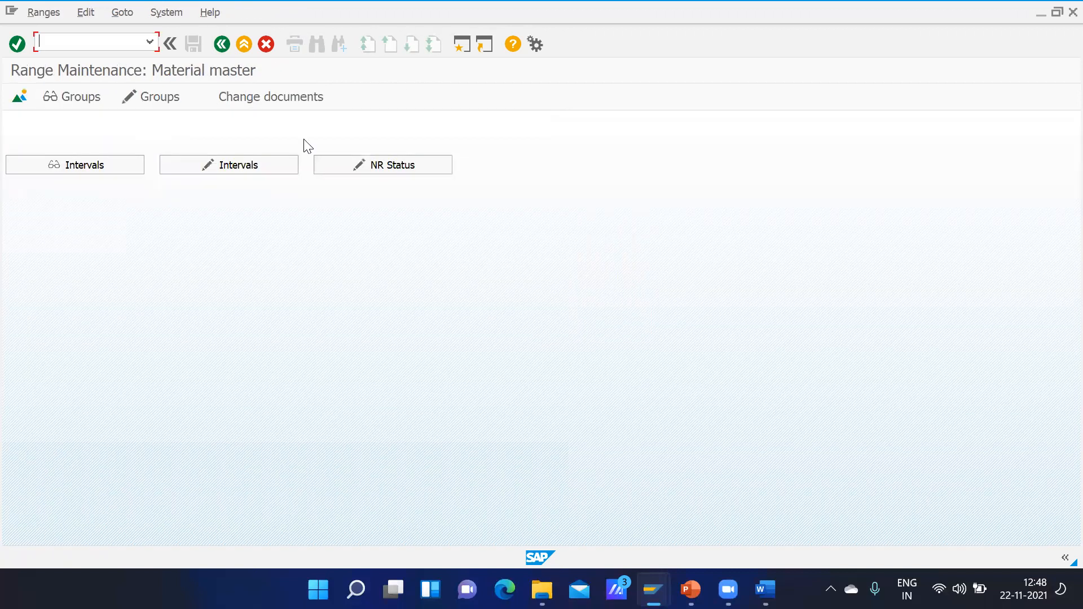
Step: Display the material master's number intervals and examine the ranges and external flags through the end of the list
{"action": "left_click", "coordinate": [101, 163]}
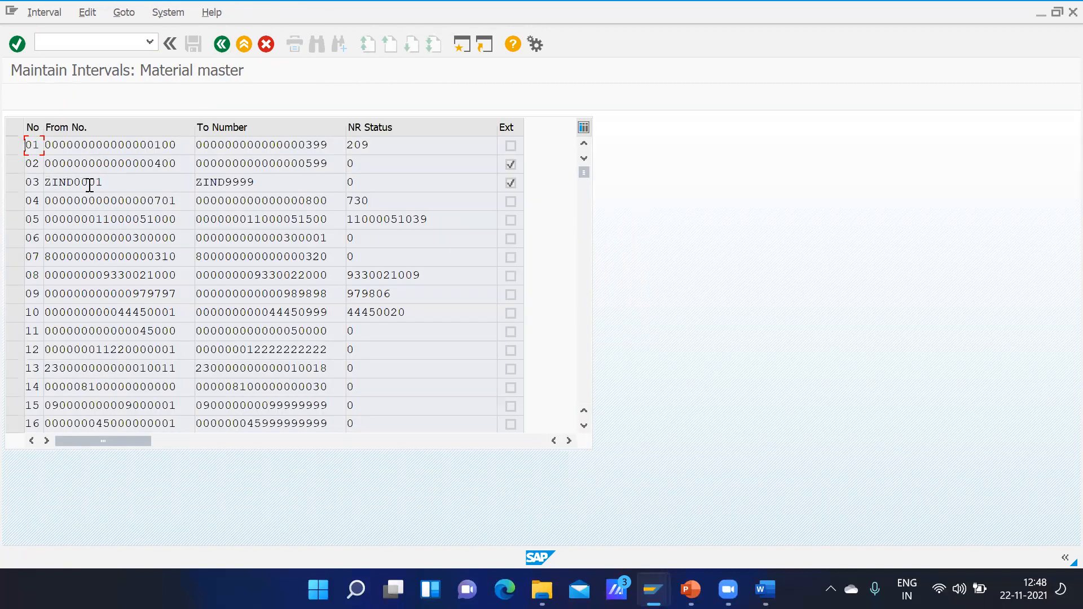
{"action": "left_click", "coordinate": [588, 356]}
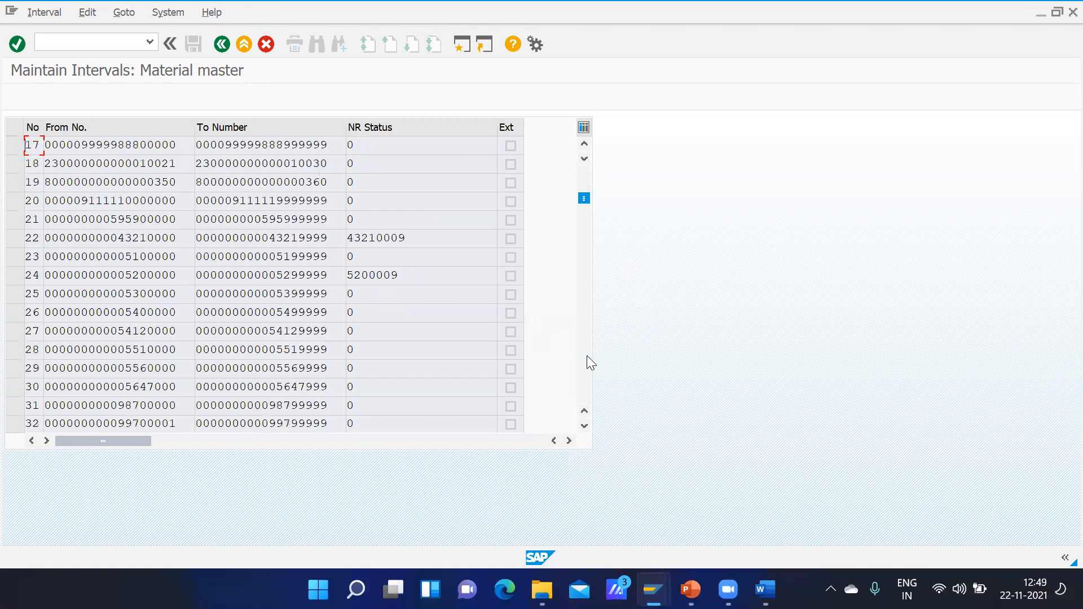
{"action": "left_click", "coordinate": [587, 355]}
{"action": "left_click", "coordinate": [587, 355]}
{"action": "left_click", "coordinate": [586, 356]}
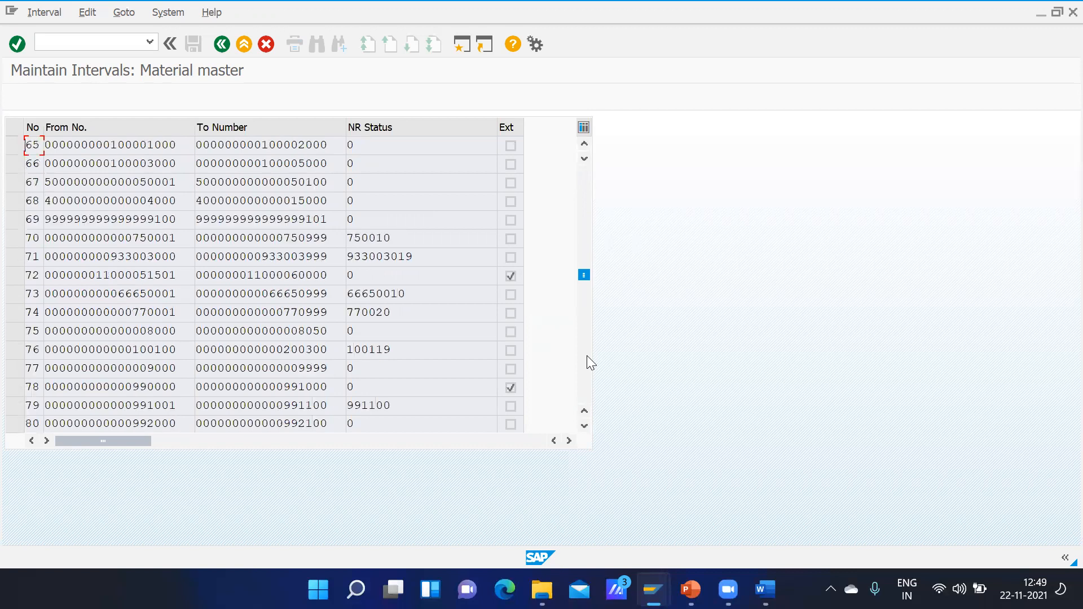
{"action": "left_click", "coordinate": [587, 356]}
{"action": "left_click", "coordinate": [586, 363]}
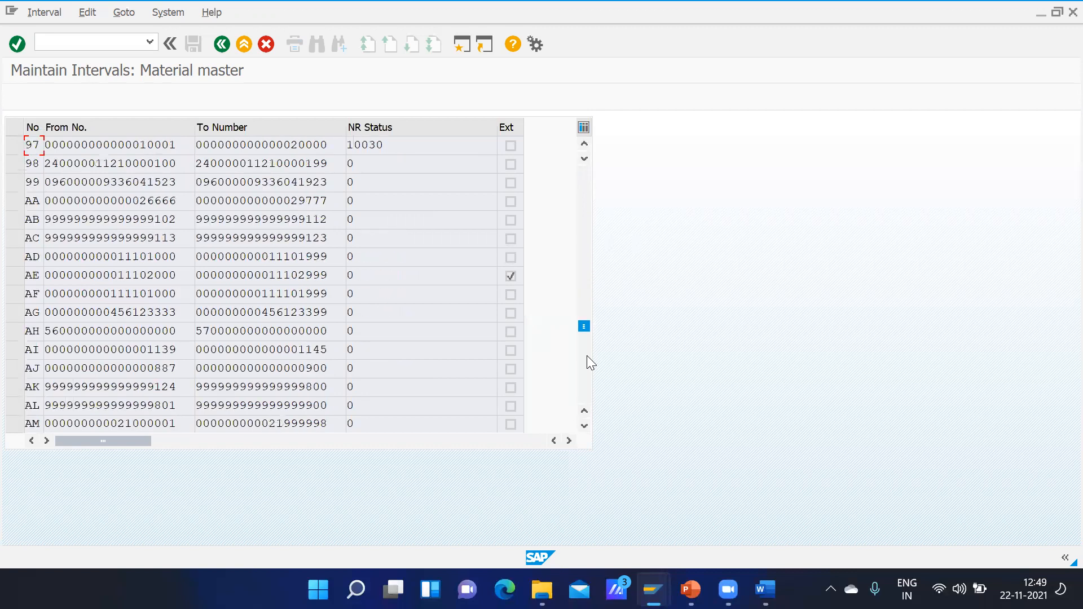
{"action": "left_click", "coordinate": [589, 363]}
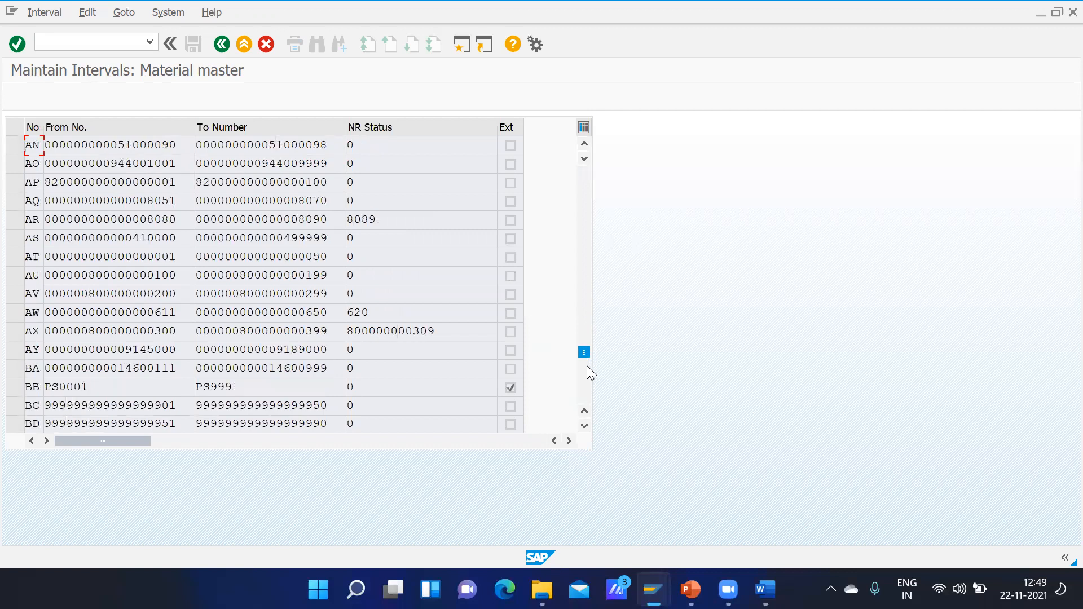
{"action": "left_click", "coordinate": [588, 372]}
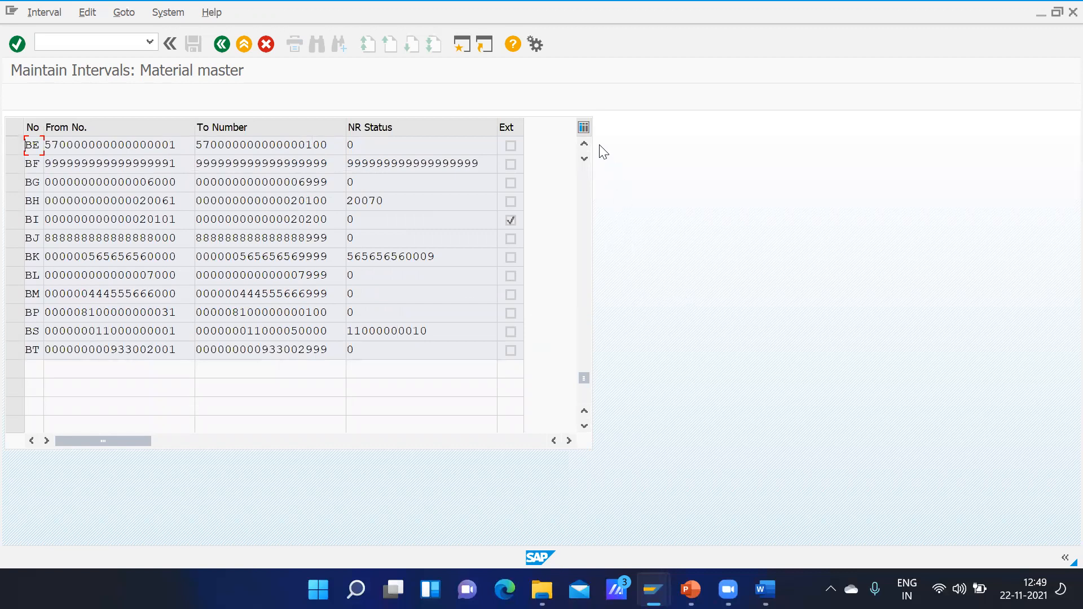
{"action": "left_click", "coordinate": [585, 146]}
{"action": "left_click", "coordinate": [584, 146]}
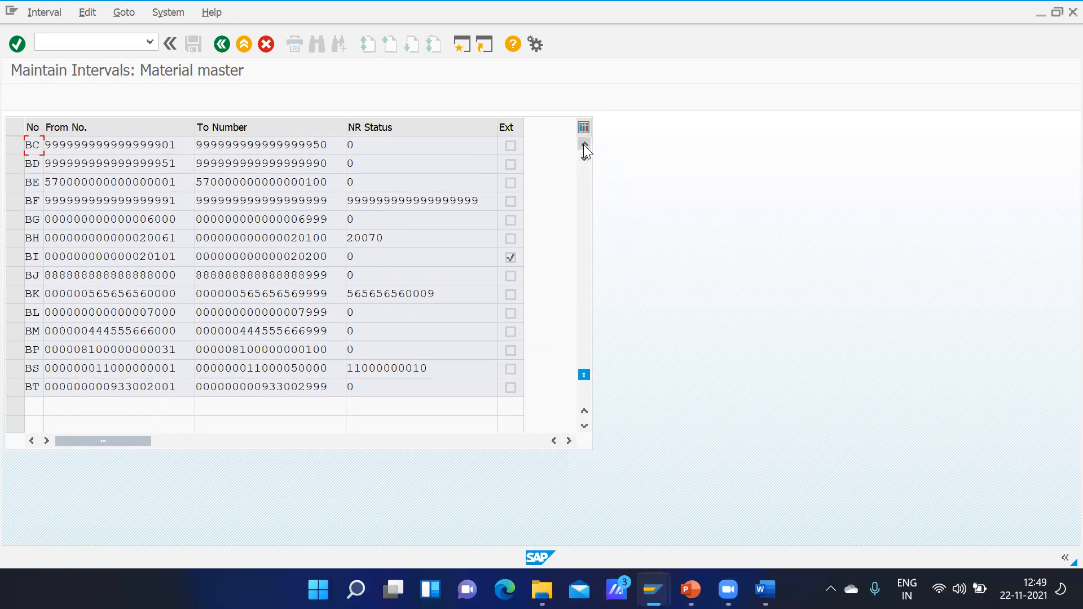
{"action": "left_click", "coordinate": [585, 146]}
{"action": "left_click", "coordinate": [584, 146]}
{"action": "left_click", "coordinate": [584, 146]}
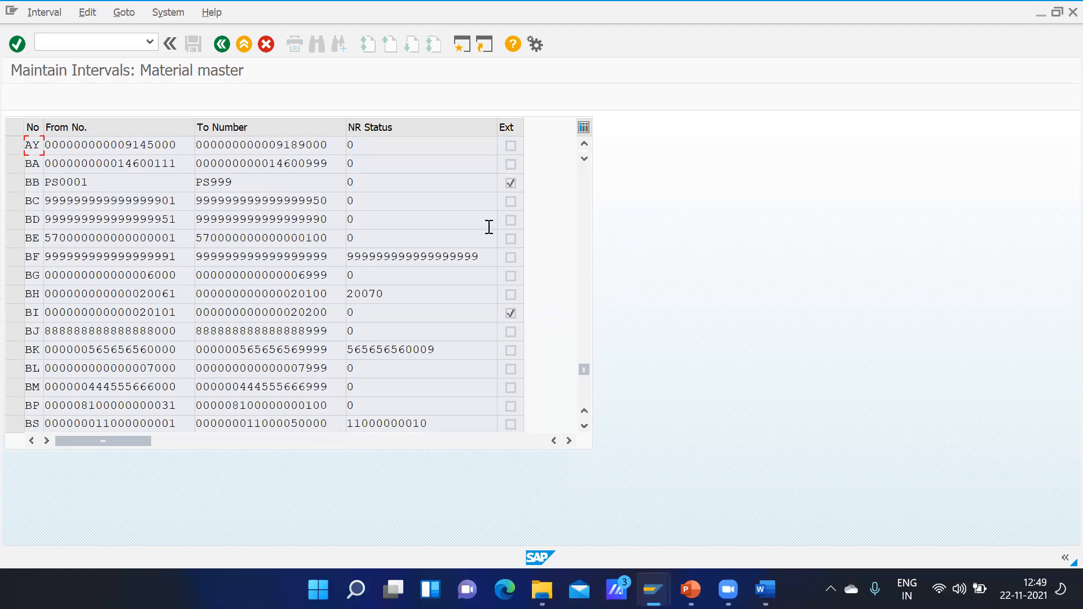
Step: Review the intervals back to the start of the list and select the starting number of interval 03
{"action": "left_click", "coordinate": [586, 184]}
{"action": "left_click", "coordinate": [586, 183]}
{"action": "left_click", "coordinate": [586, 184]}
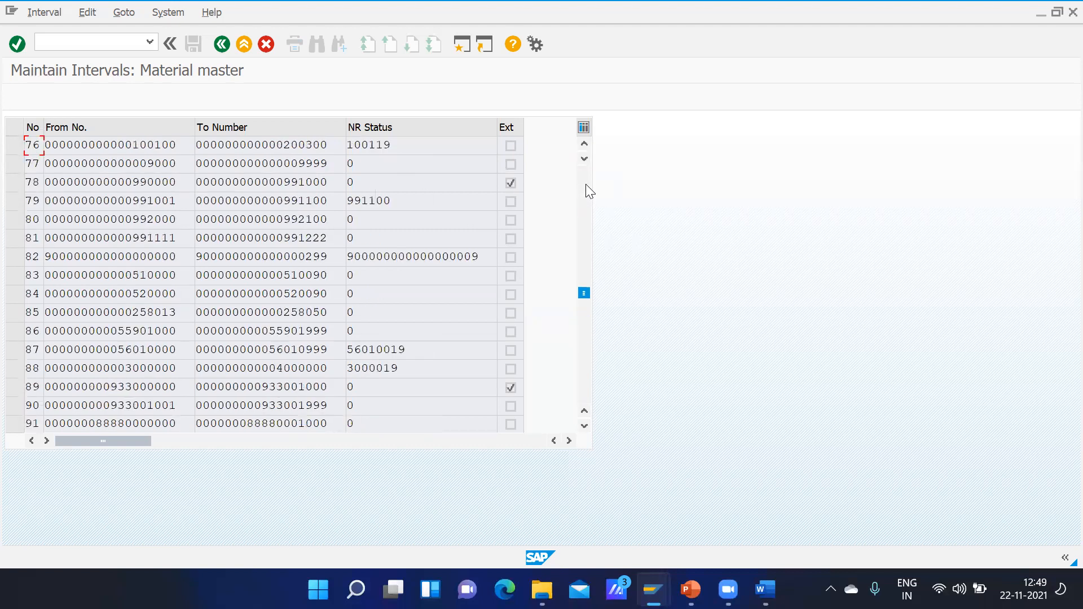
{"action": "left_click", "coordinate": [586, 184]}
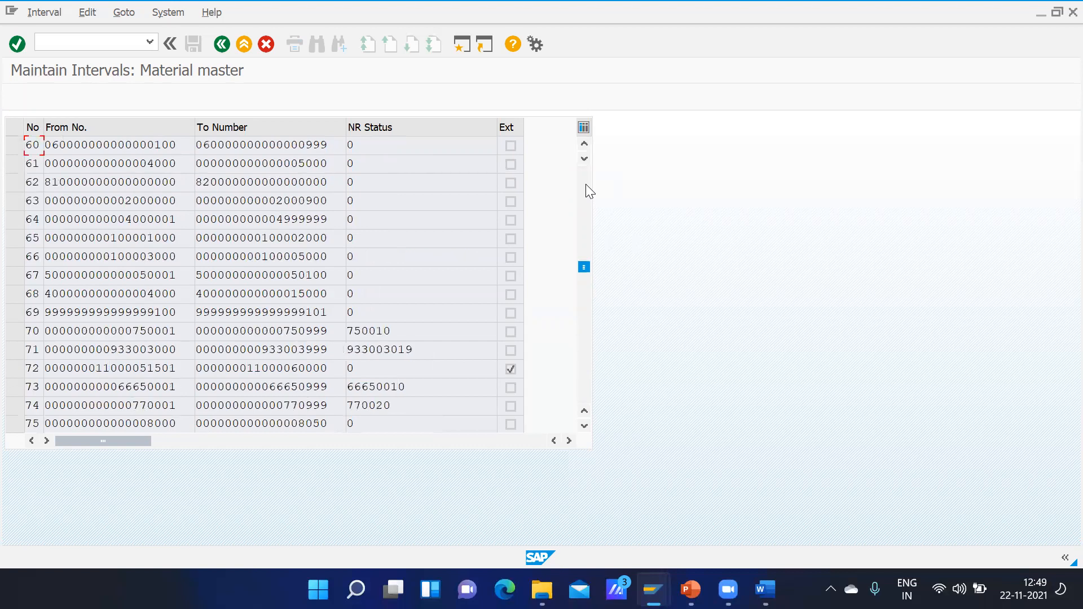
{"action": "left_click", "coordinate": [586, 184]}
{"action": "left_click", "coordinate": [586, 184]}
{"action": "left_click", "coordinate": [585, 184]}
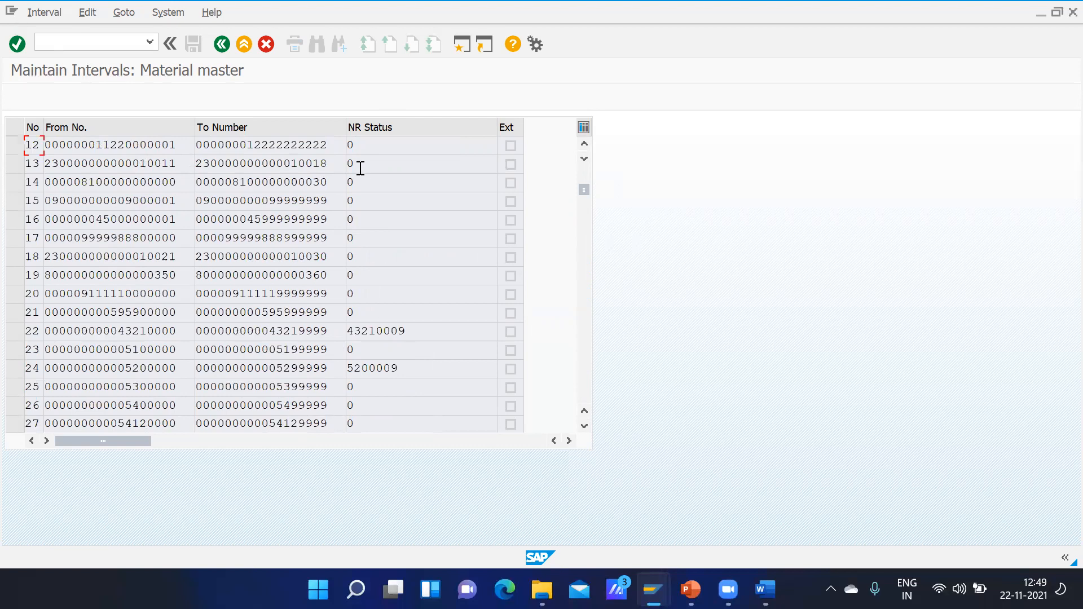
{"action": "left_click", "coordinate": [584, 173]}
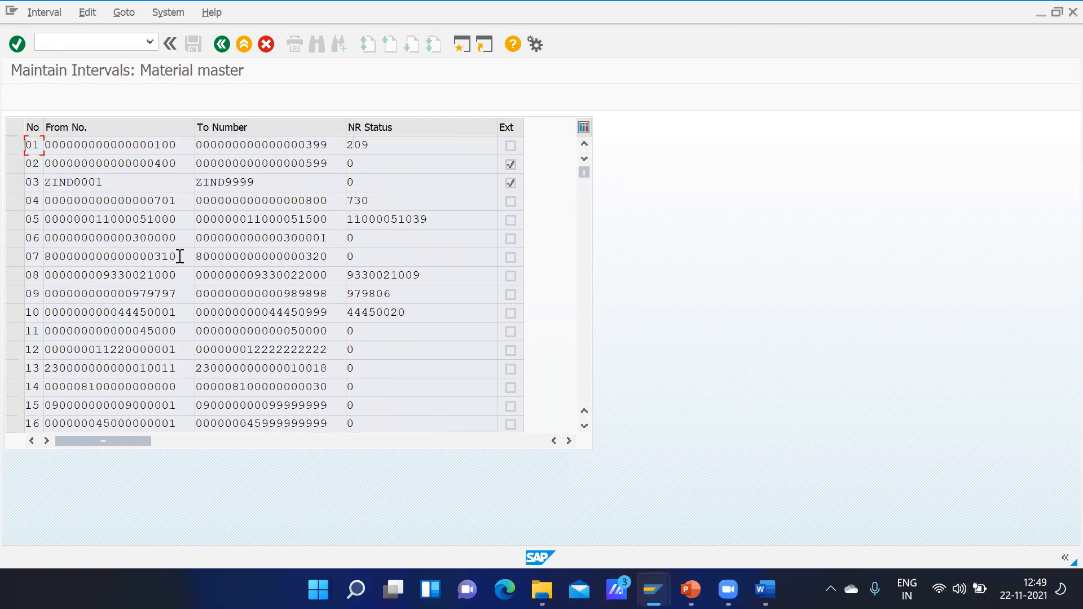
{"action": "left_click", "coordinate": [112, 185]}
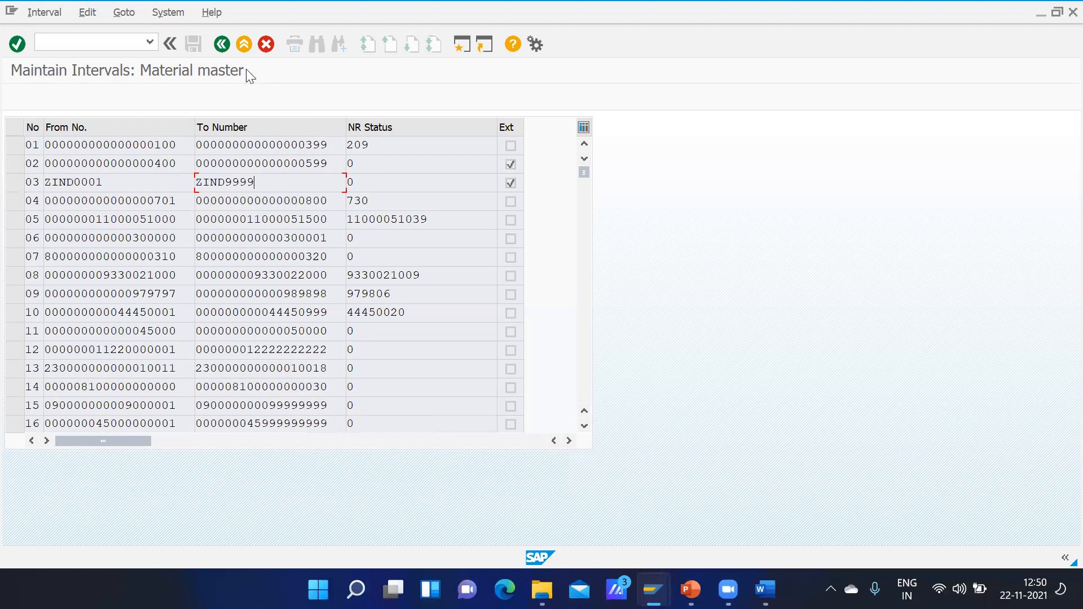
Step: Start a new group in the material master's group maintenance with the group text "Number range for RAW Material GMOT"
{"action": "left_click", "coordinate": [219, 49]}
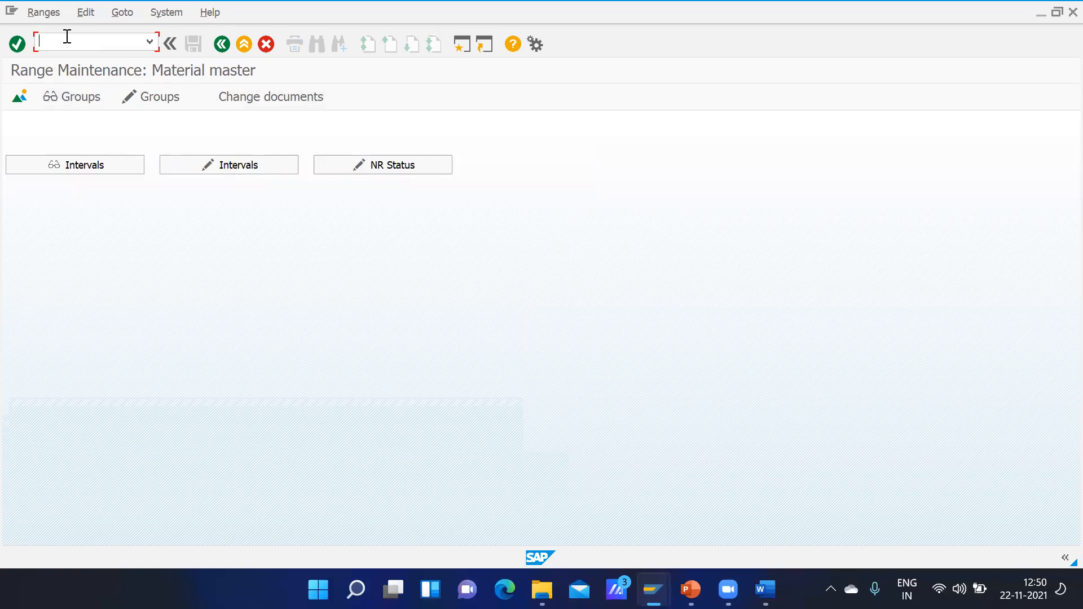
{"action": "left_click", "coordinate": [152, 105]}
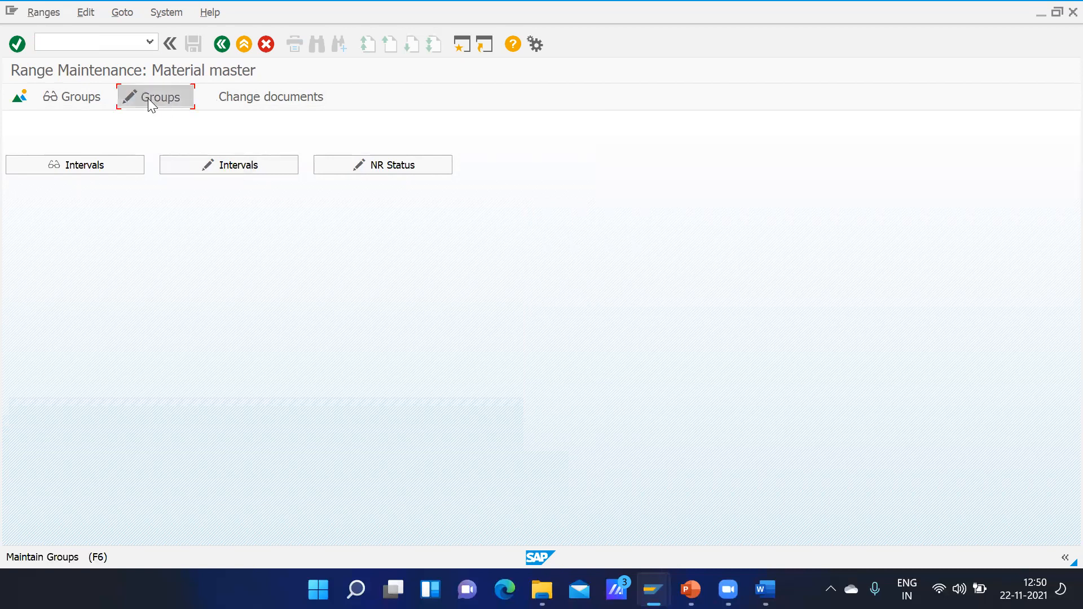
{"action": "left_click", "coordinate": [44, 101]}
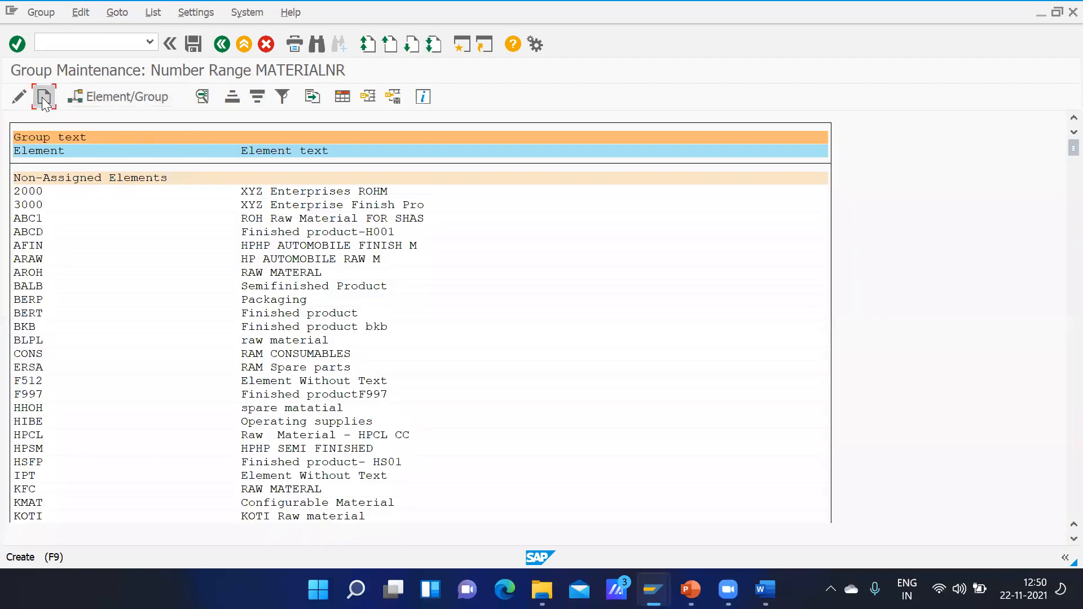
{"action": "type", "text": "R"}
{"action": "key", "text": "BackSpace"}
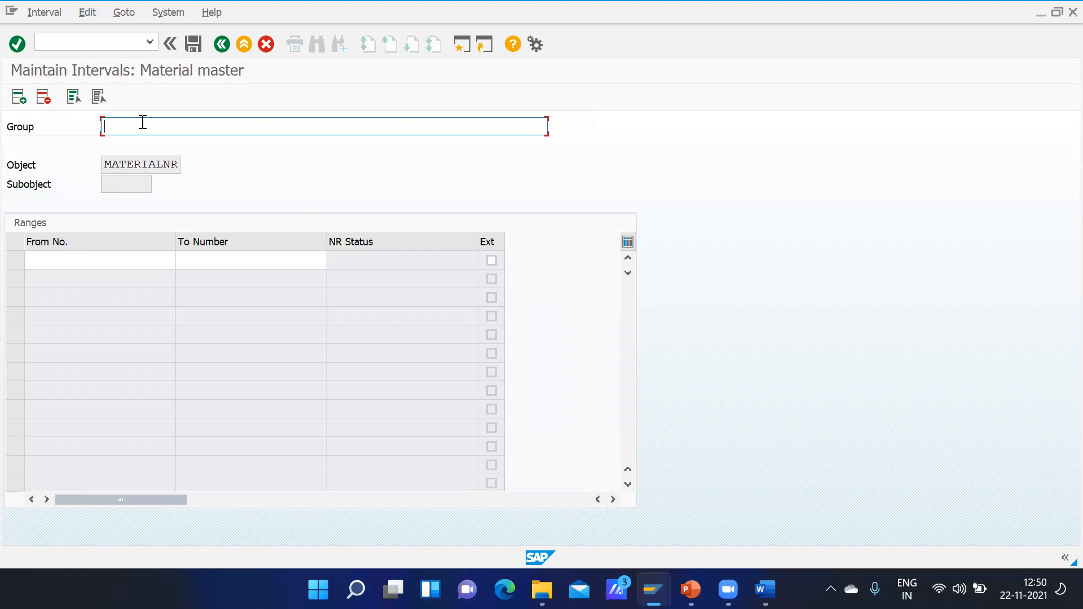
{"action": "type", "text": "Number range for RAw"}
{"action": "key", "text": "BackSpace"}
{"action": "type", "text": "W Mater"}
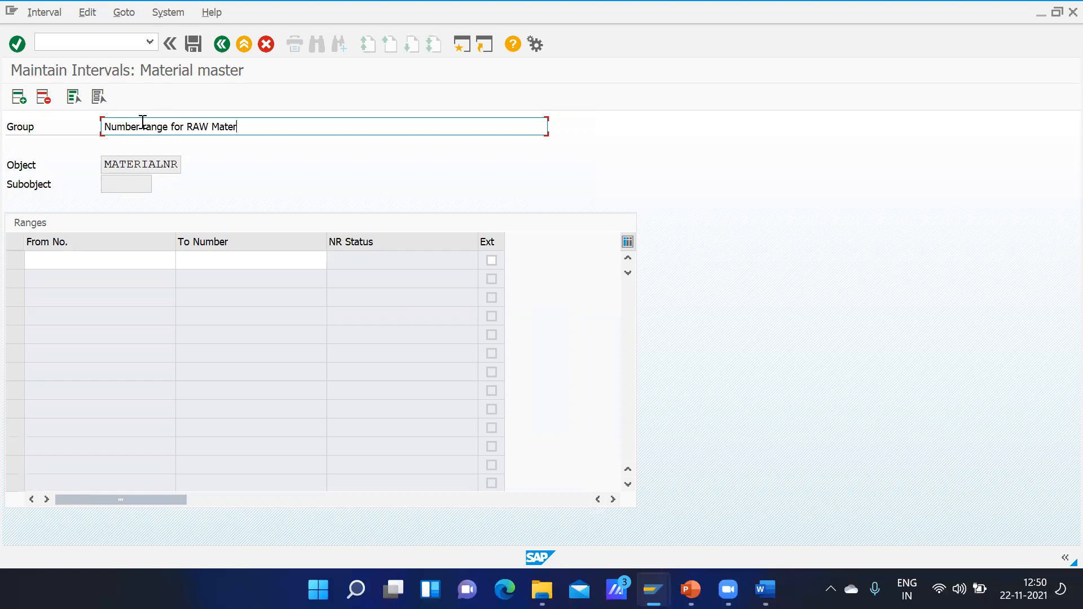
{"action": "type", "text": "ial GMOT"}
Step: Try to enter the new group's interval from RAW1000001 to RAW1999999 without the external flag
{"action": "left_click", "coordinate": [53, 258]}
{"action": "type", "text": "Rq"}
{"action": "key", "text": "BackSpace"}
{"action": "key", "text": "BackSpace"}
{"action": "type", "text": "AW1000001"}
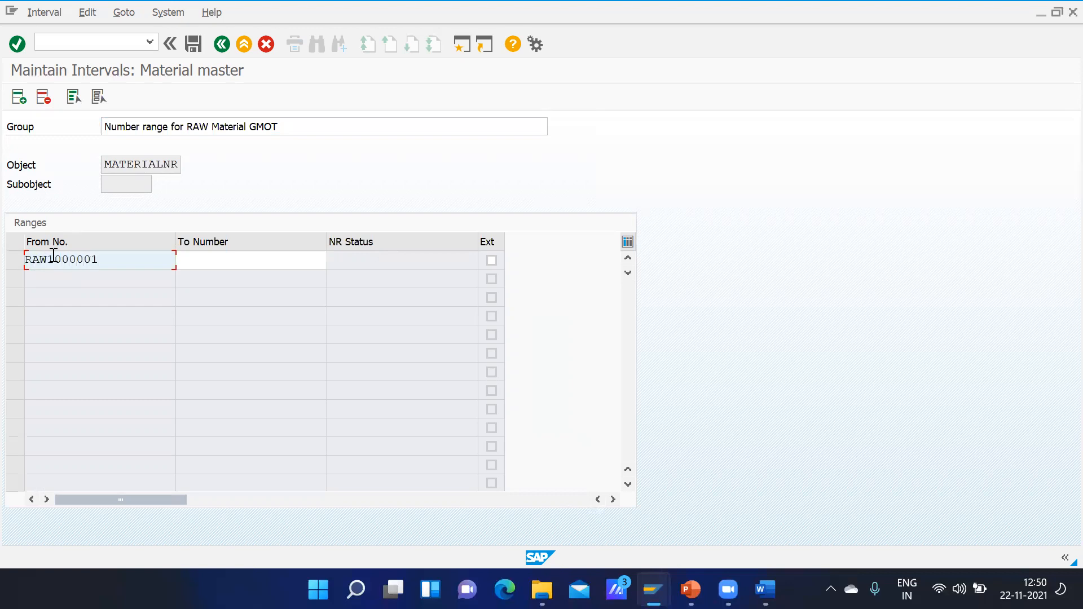
{"action": "key", "text": "Tab"}
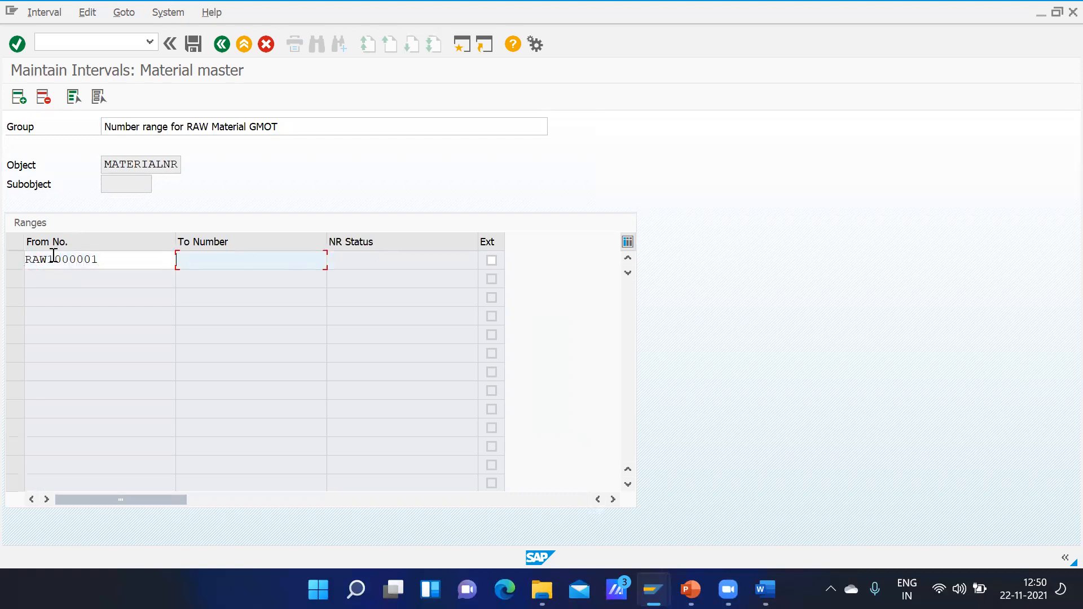
{"action": "type", "text": "RAW1999999"}
{"action": "key", "text": "Return"}
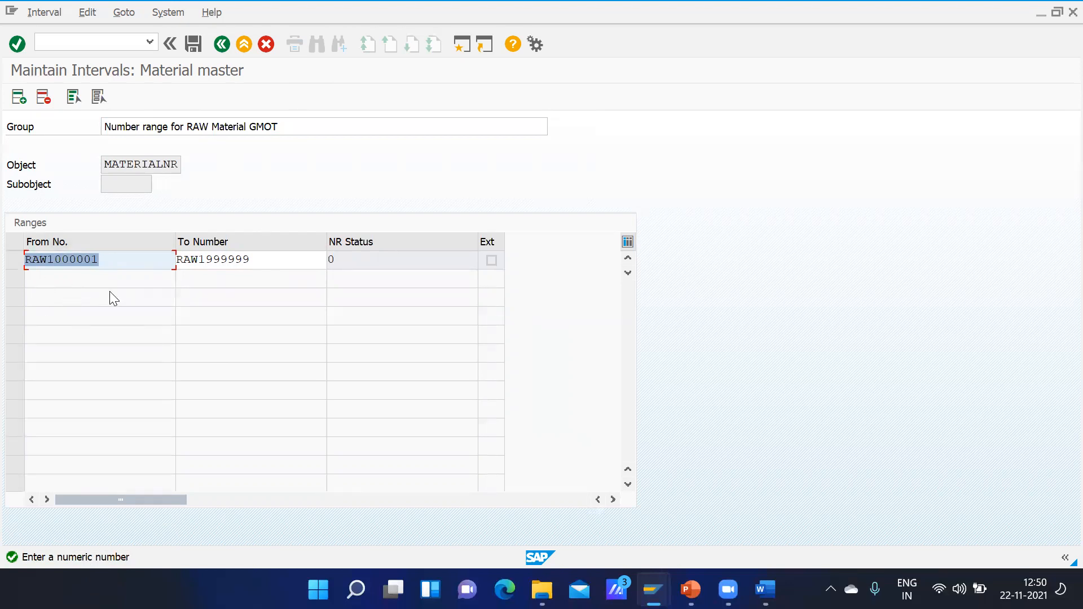
Step: Discard the unsaved RAW interval and return to the group maintenance list without saving
{"action": "left_click", "coordinate": [48, 261]}
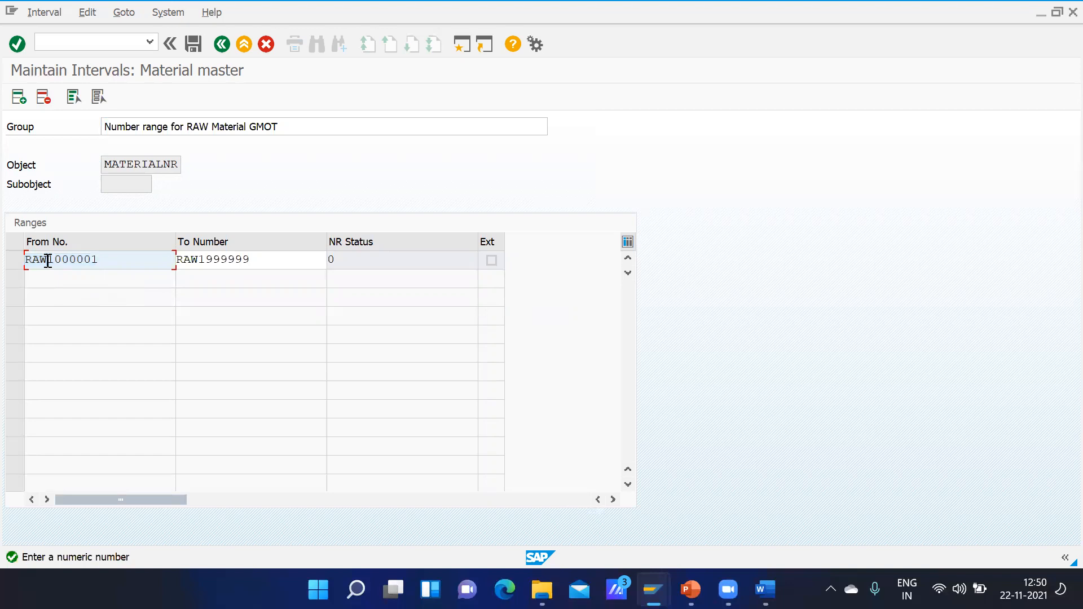
{"action": "left_click", "coordinate": [267, 45]}
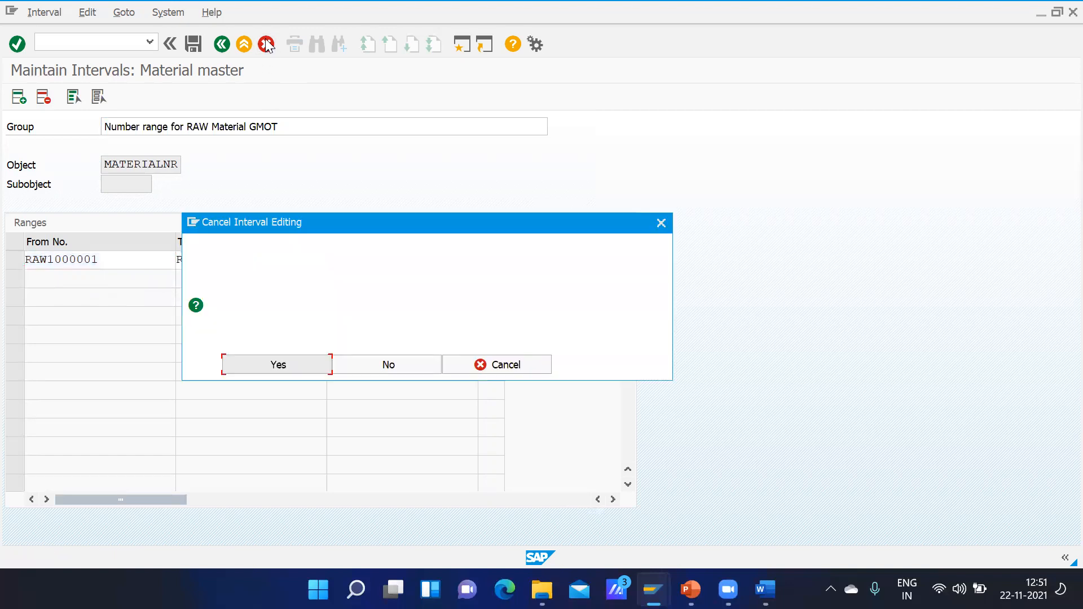
{"action": "left_click", "coordinate": [392, 365]}
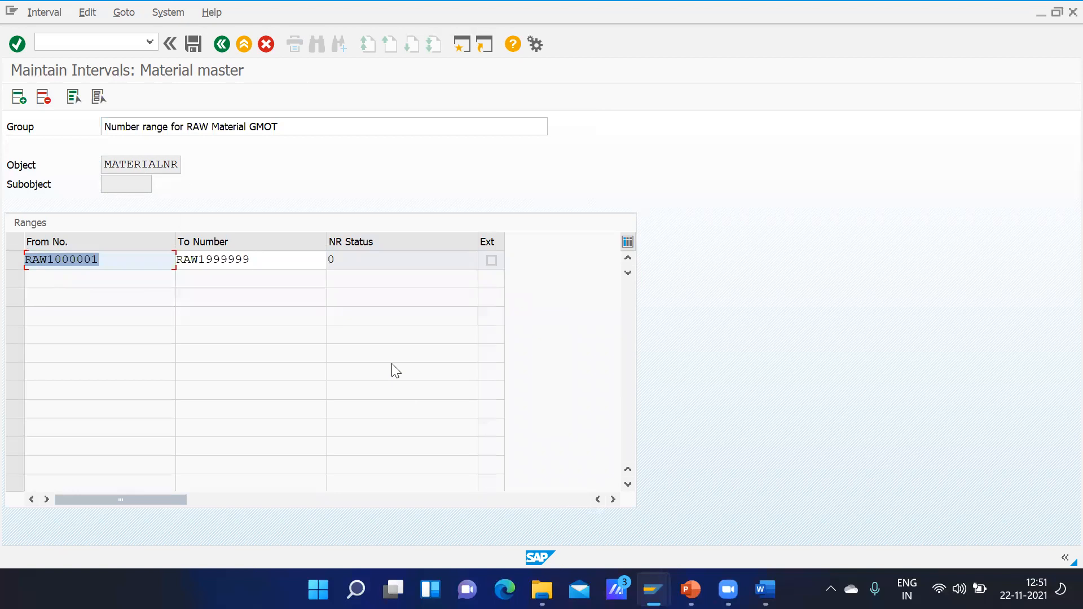
{"action": "left_click", "coordinate": [223, 45]}
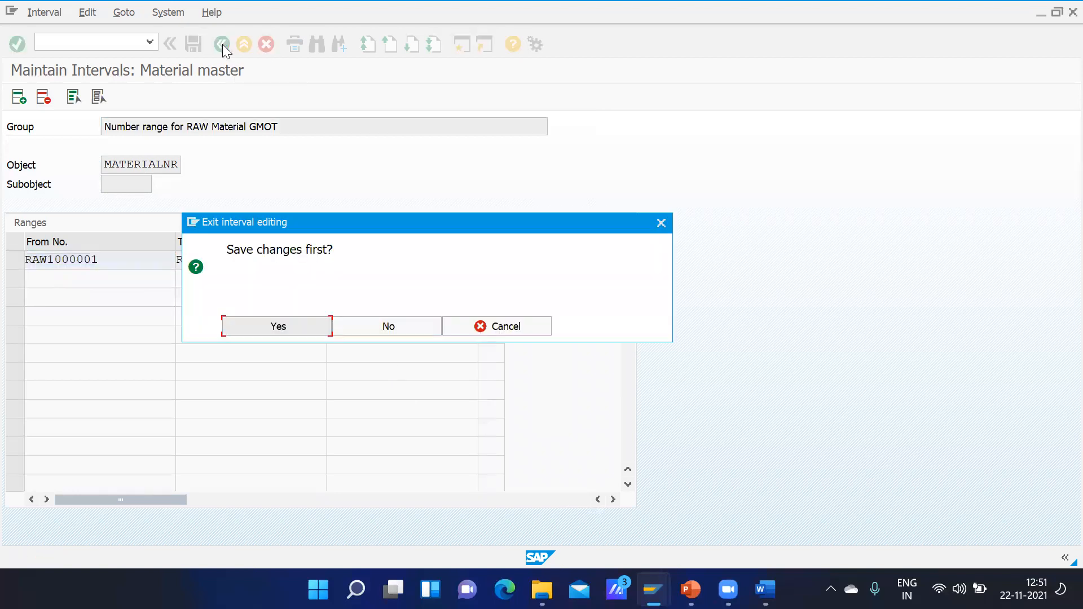
{"action": "left_click", "coordinate": [375, 327]}
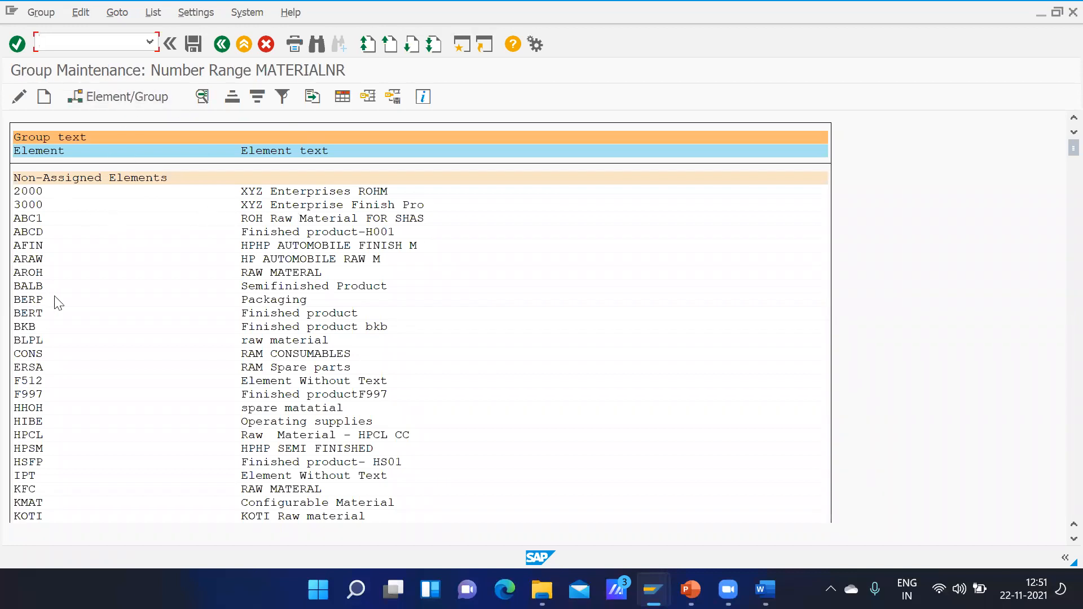
Step: Search the MATERIALNR group list for GMOT and close the search
{"action": "key", "text": "ctrl+f"}
{"action": "type", "text": "GMOT"}
{"action": "key", "text": "Return"}
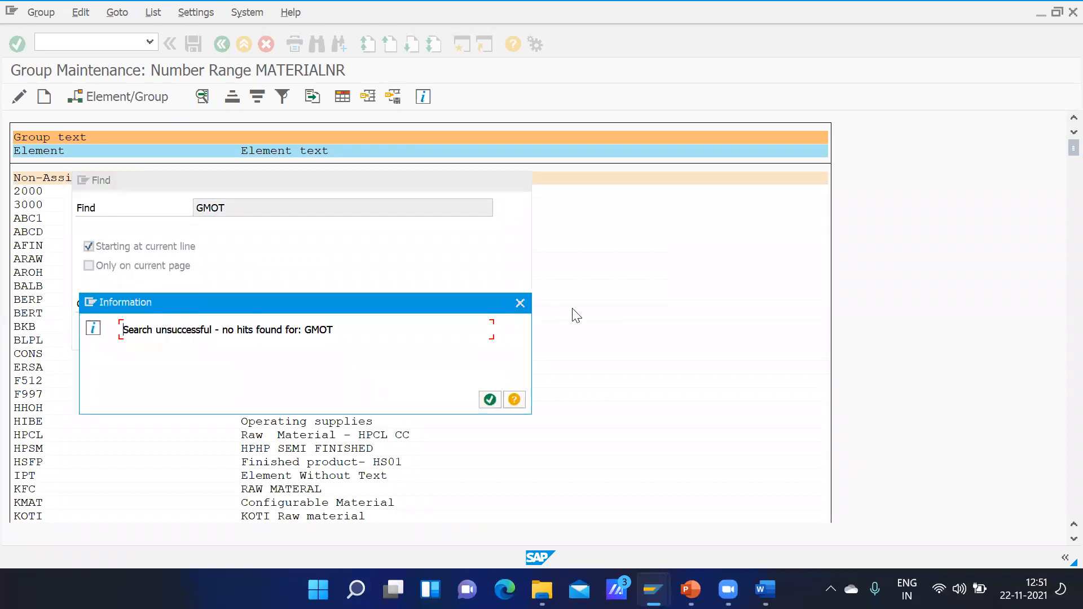
{"action": "left_click", "coordinate": [520, 303]}
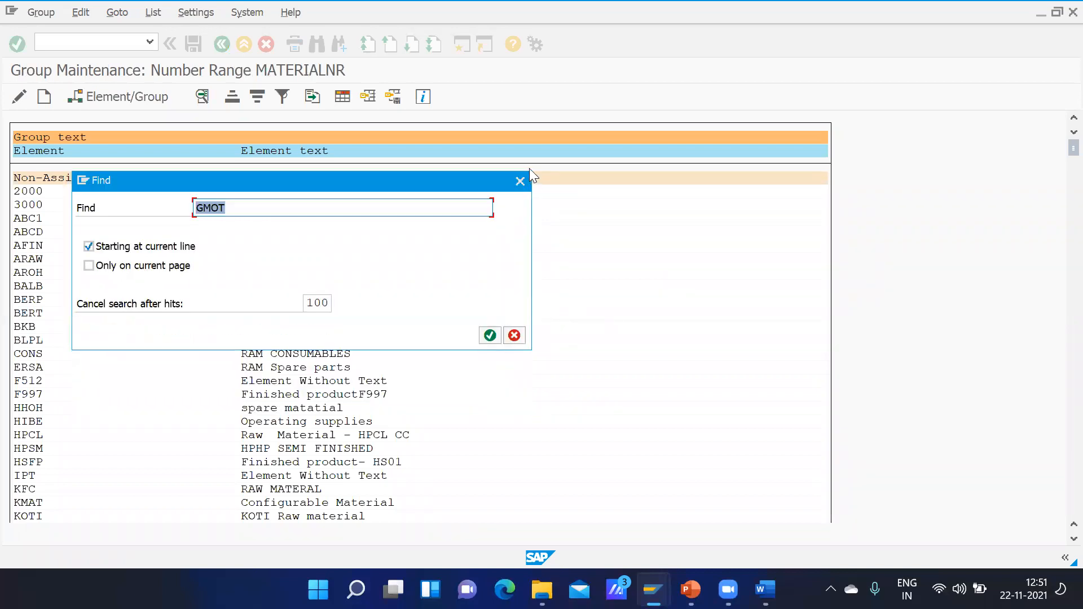
{"action": "left_click", "coordinate": [517, 182]}
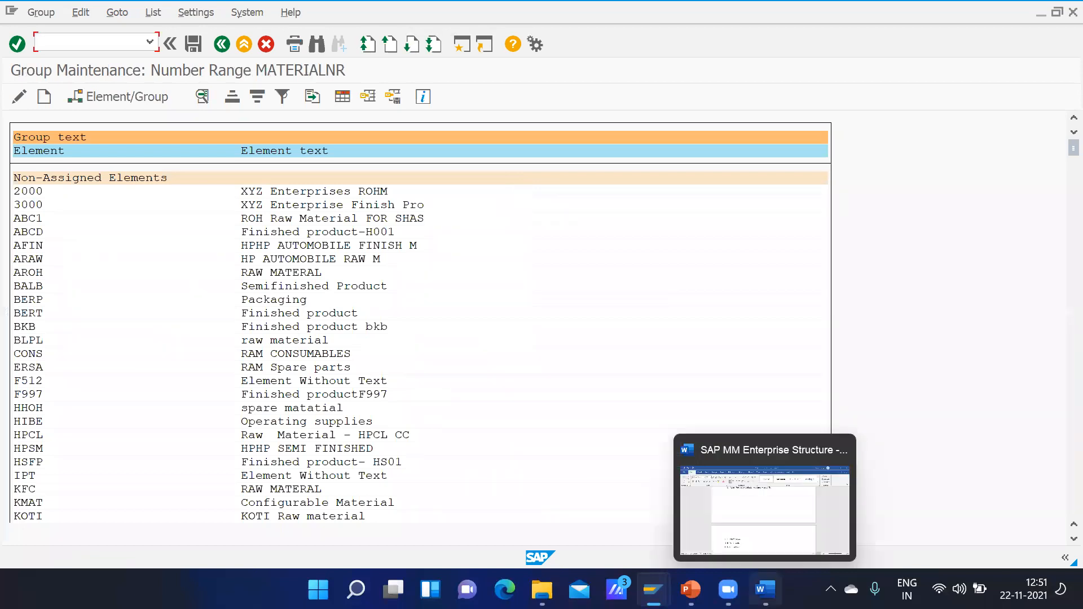
Step: Switch to the SAP MM Enterprise Structure document in Word, review it back to the enterprise structure table, and return to SAP
{"action": "left_click", "coordinate": [765, 590]}
{"action": "key", "text": "Up"}
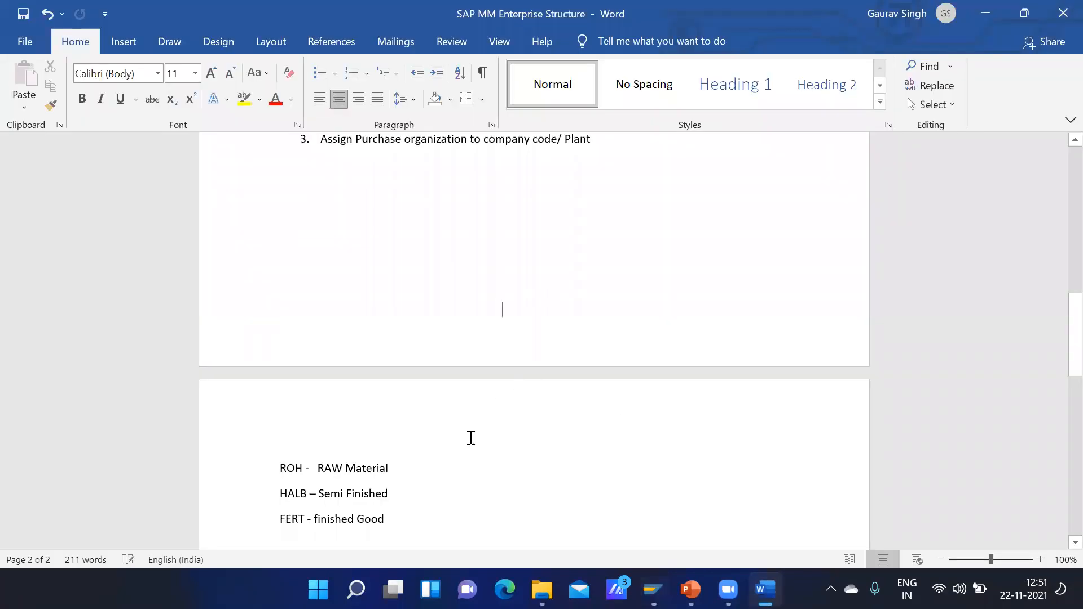
{"action": "key", "text": "Up"}
{"action": "key", "text": "Up"}
{"action": "key", "text": "Up"}
{"action": "key", "text": "Up"}
{"action": "key", "text": "Up"}
{"action": "key", "text": "Up"}
{"action": "key", "text": "Up"}
{"action": "key", "text": "Up"}
{"action": "key", "text": "Up"}
{"action": "key", "text": "Up"}
{"action": "key", "text": "Up"}
{"action": "key", "text": "Up"}
{"action": "key", "text": "Up"}
{"action": "key", "text": "Up"}
{"action": "key", "text": "Up"}
{"action": "key", "text": "Up"}
{"action": "key", "text": "Up"}
{"action": "key", "text": "Up"}
{"action": "key", "text": "Up"}
{"action": "key", "text": "Up"}
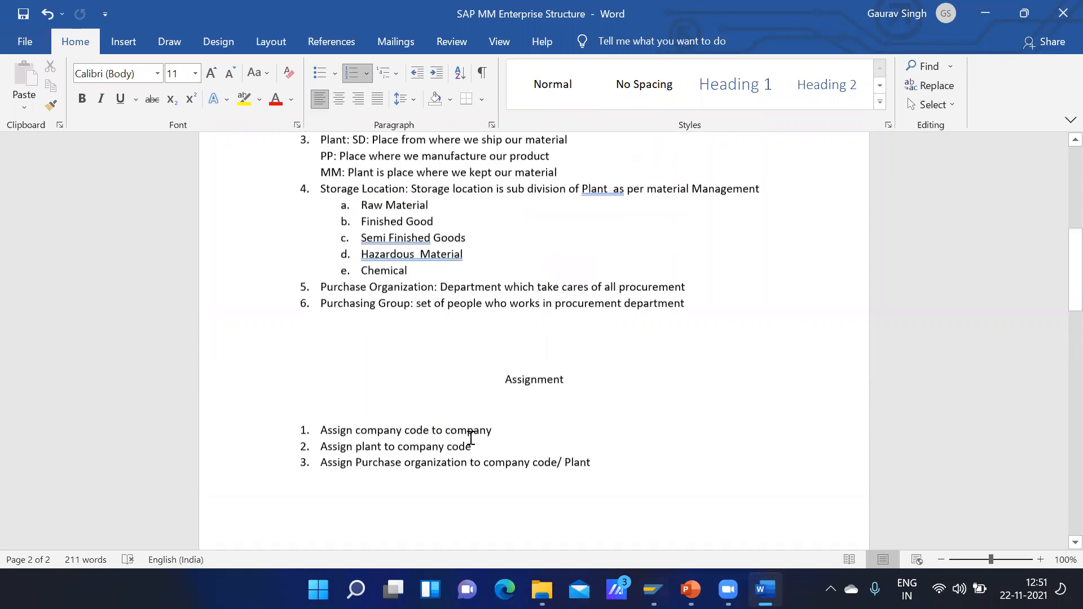
{"action": "key", "text": "Up"}
{"action": "key", "text": "Up"}
{"action": "key", "text": "Up"}
{"action": "key", "text": "Up"}
{"action": "key", "text": "Up"}
{"action": "key", "text": "Up"}
{"action": "key", "text": "Up"}
{"action": "key", "text": "Up"}
{"action": "key", "text": "Up"}
{"action": "key", "text": "Up"}
{"action": "key", "text": "Up"}
{"action": "key", "text": "Up"}
{"action": "key", "text": "Up"}
{"action": "key", "text": "Up"}
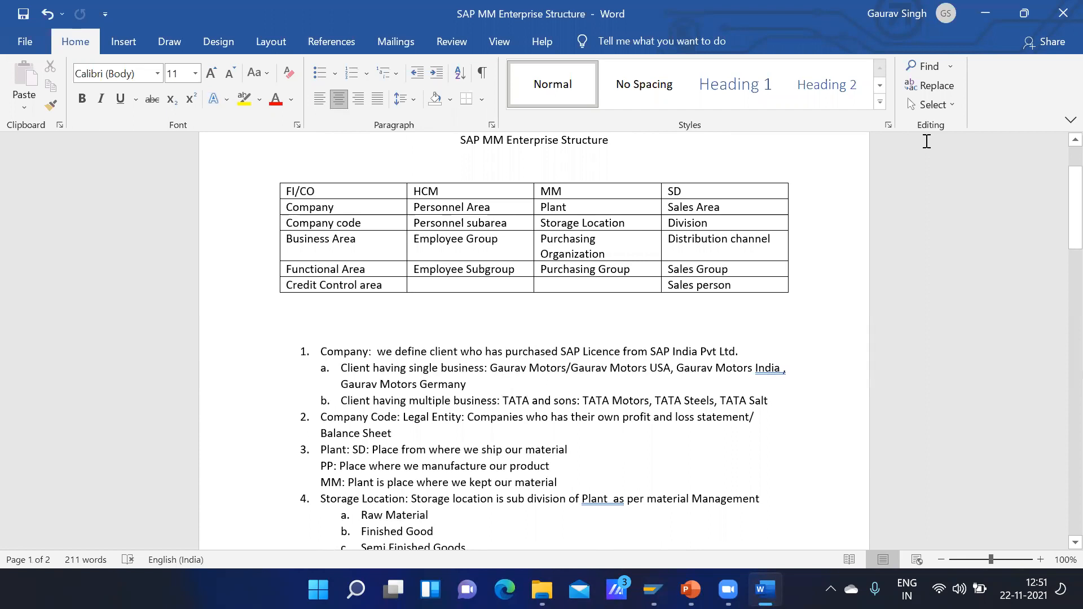
{"action": "left_click", "coordinate": [993, 16]}
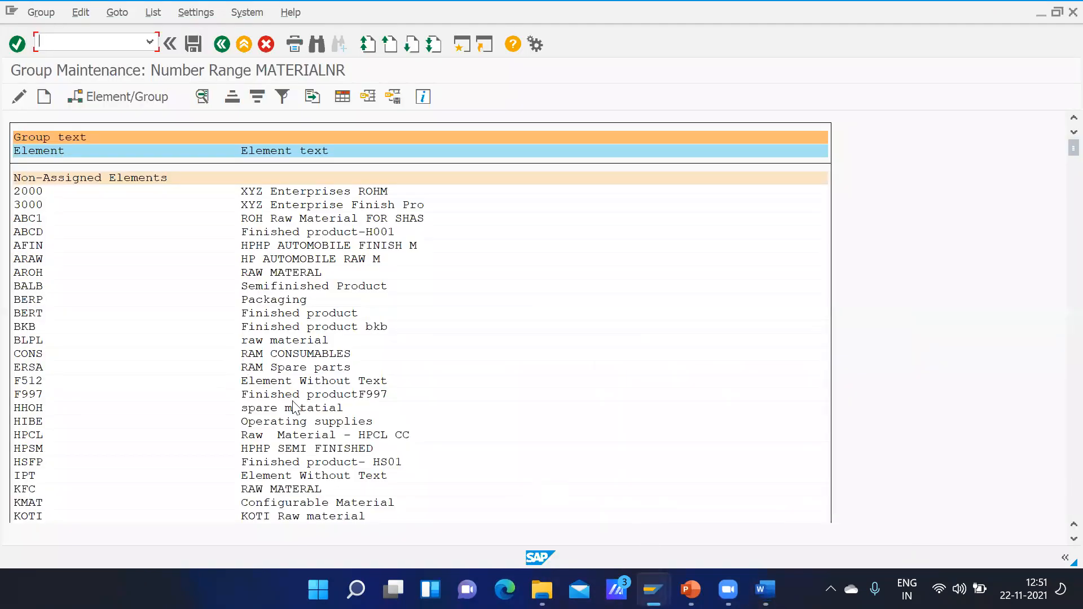
Step: Search the MATERIALNR group list for GOKH and close the search
{"action": "key", "text": "ctrl+f"}
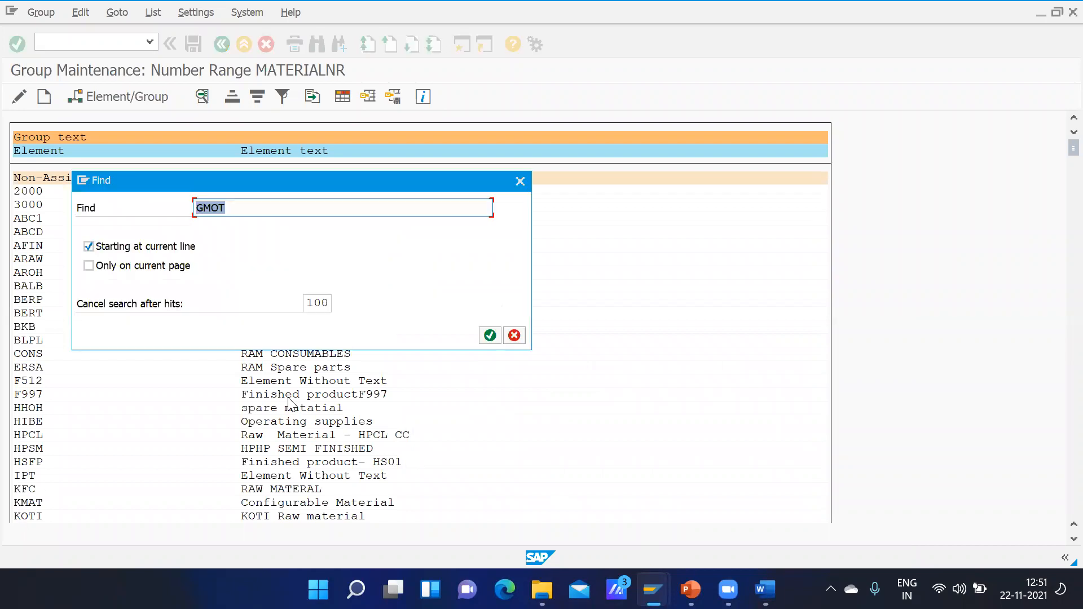
{"action": "type", "text": "GKOKH"}
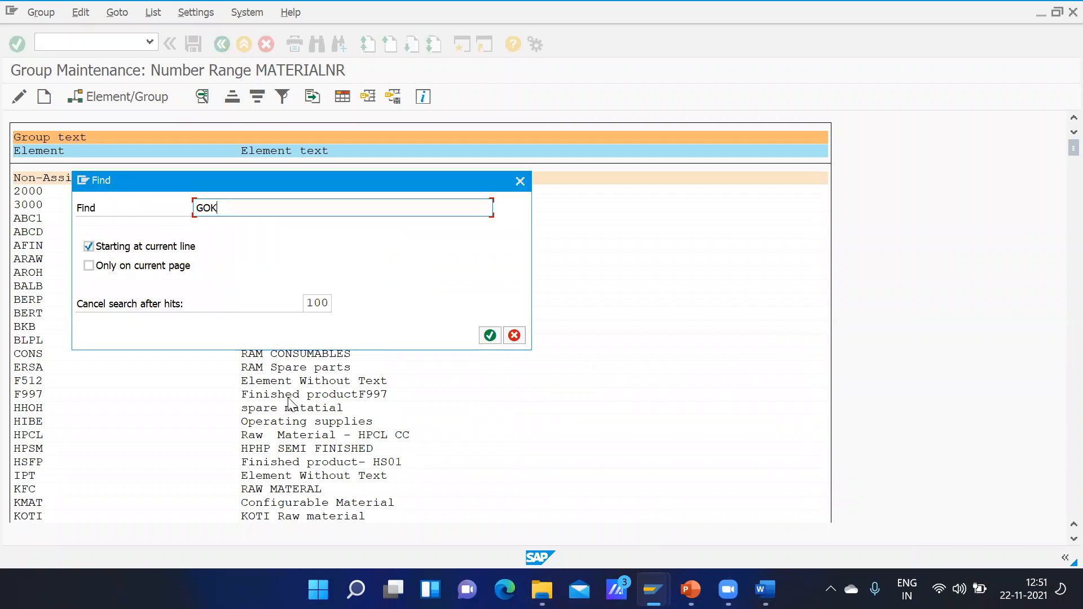
{"action": "key", "text": "Return"}
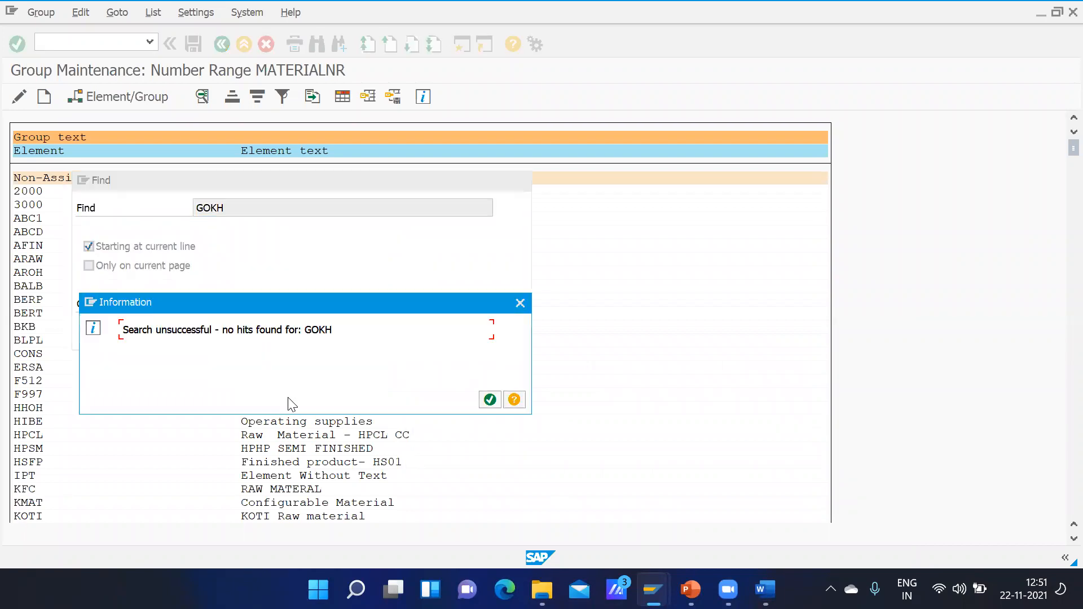
{"action": "left_click", "coordinate": [519, 305]}
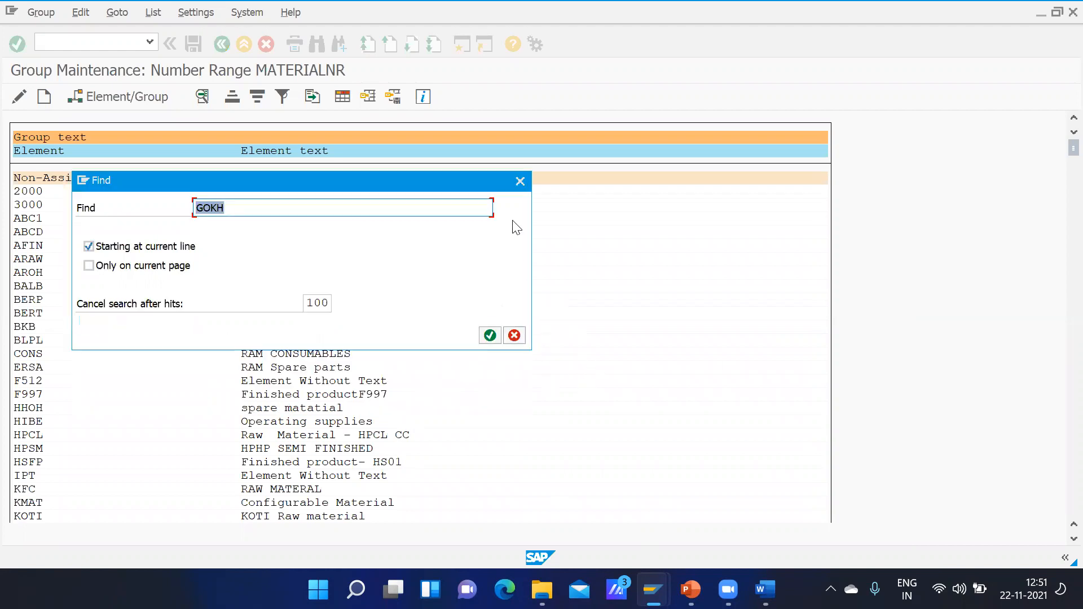
{"action": "left_click", "coordinate": [524, 181]}
Step: Search the group list for ROH and go to the hit for element ROH, Raw Material
{"action": "type", "text": "R"}
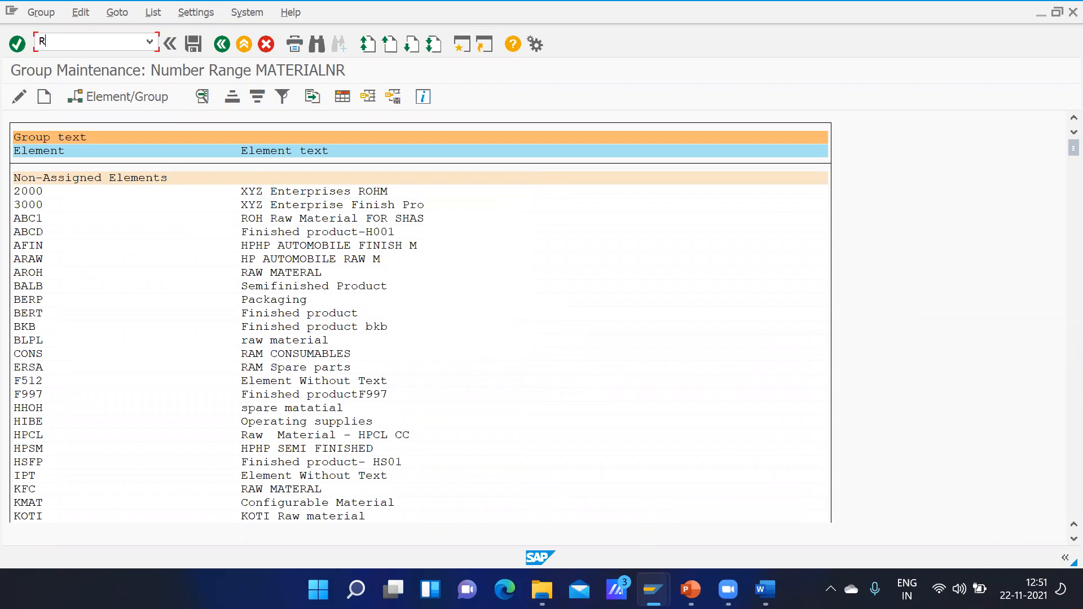
{"action": "key", "text": "ctrl+f"}
{"action": "type", "text": "R"}
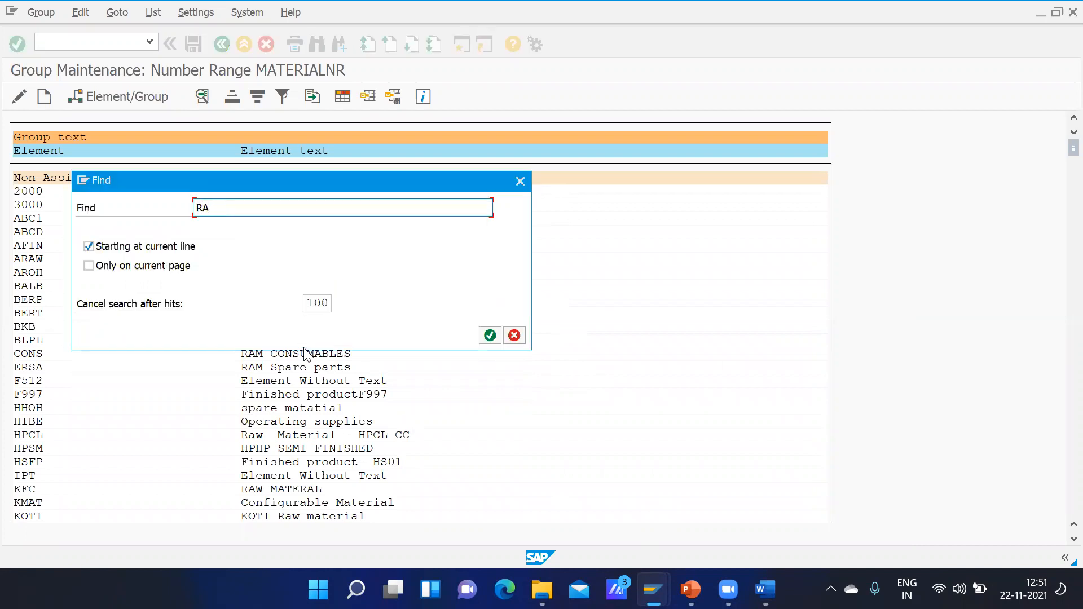
{"action": "type", "text": "OH"}
{"action": "key", "text": "Return"}
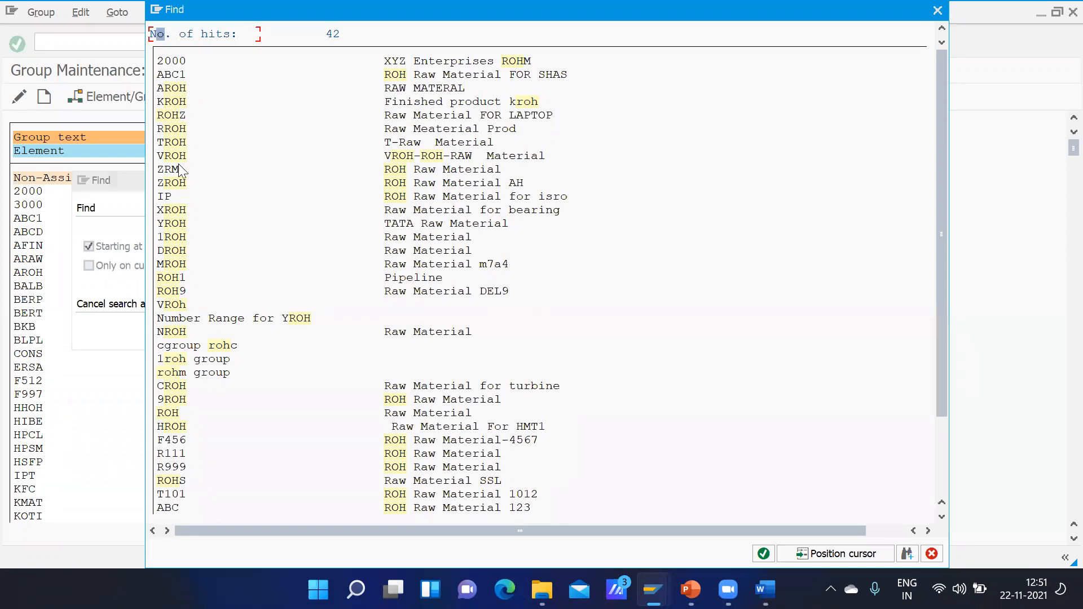
{"action": "double_click", "coordinate": [411, 416]}
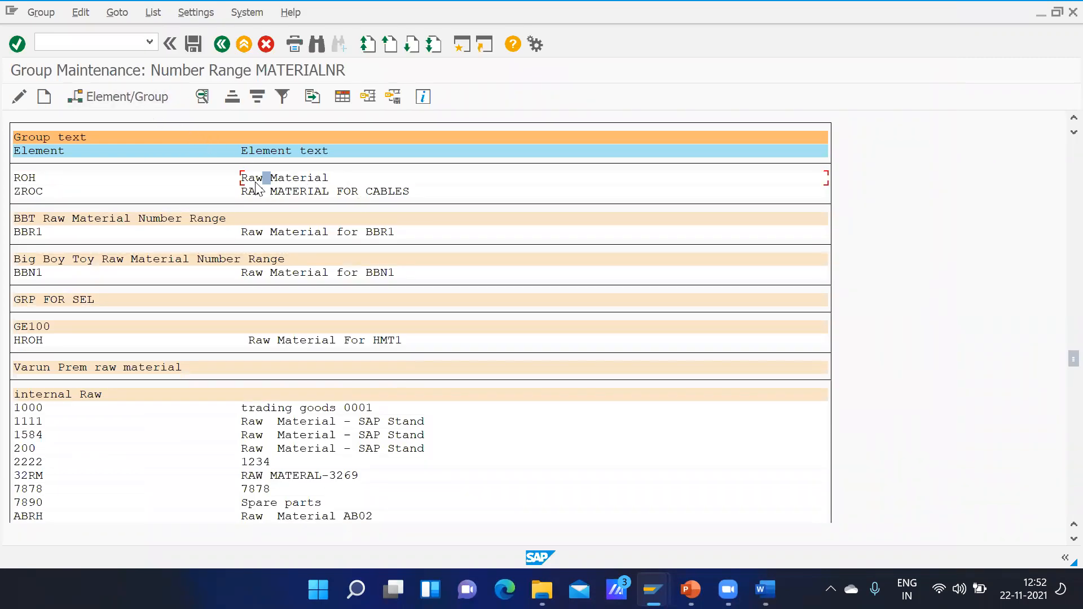
Step: Examine the groups offered for assigning the ROH element and leave without assigning one or exporting the list
{"action": "left_click", "coordinate": [149, 97]}
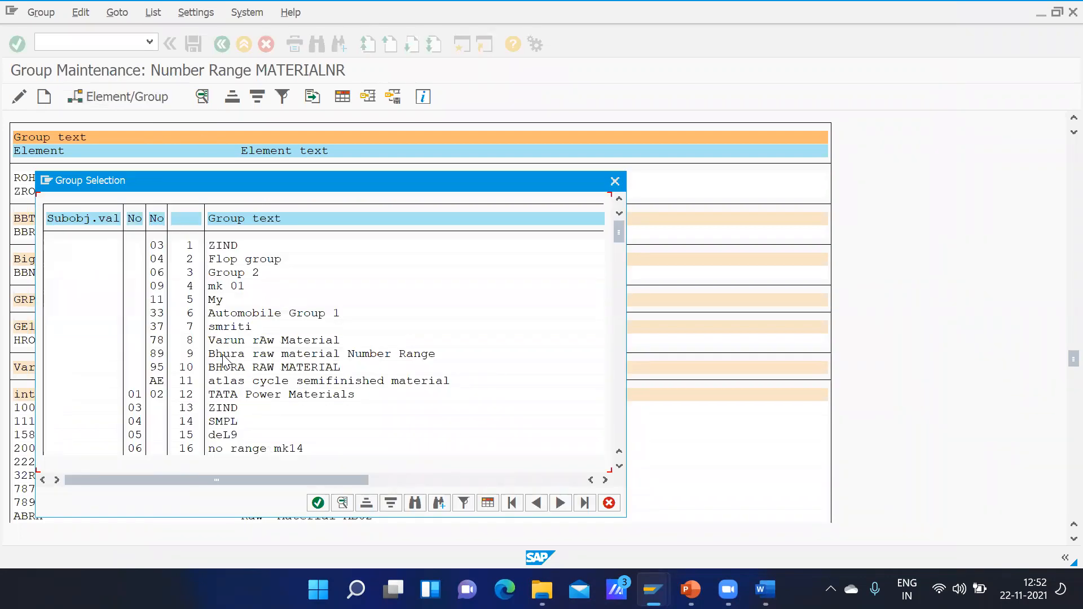
{"action": "left_click", "coordinate": [235, 383]}
{"action": "left_click", "coordinate": [228, 396]}
{"action": "left_click", "coordinate": [615, 182]}
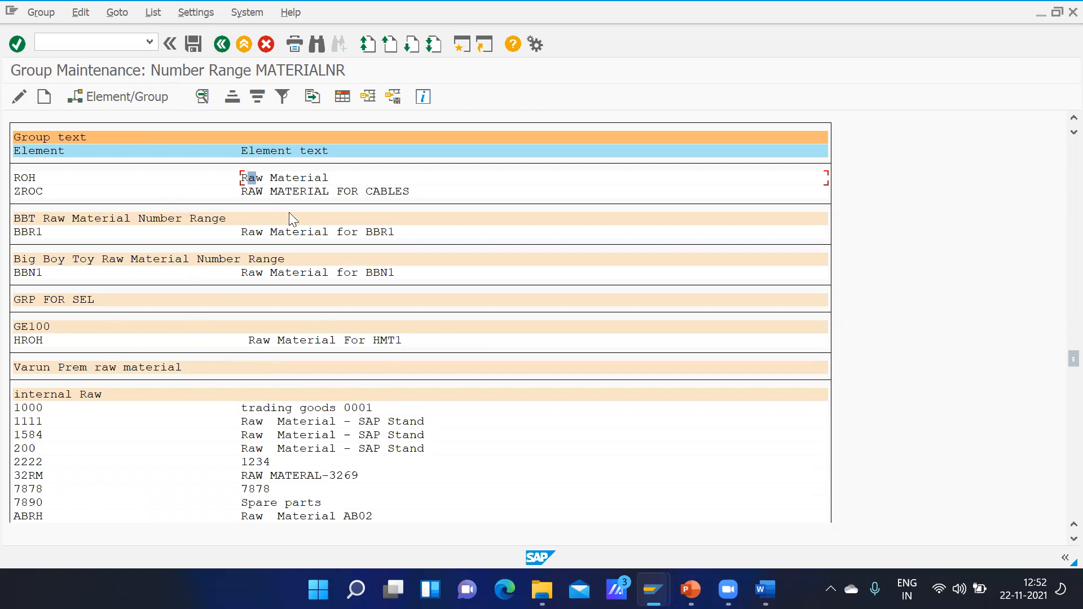
{"action": "left_click", "coordinate": [309, 97]}
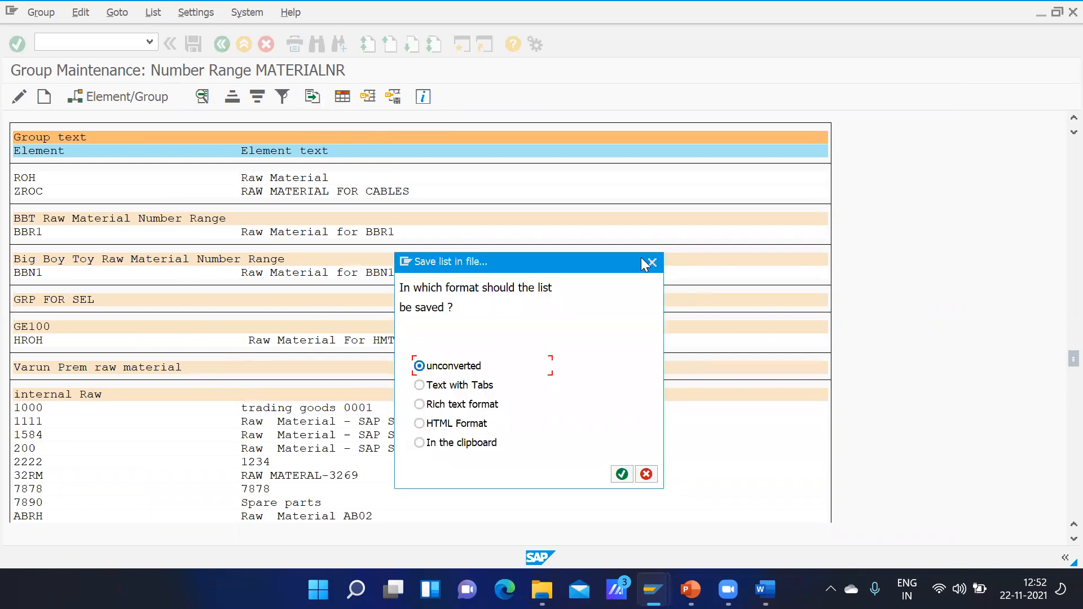
{"action": "left_click", "coordinate": [652, 263]}
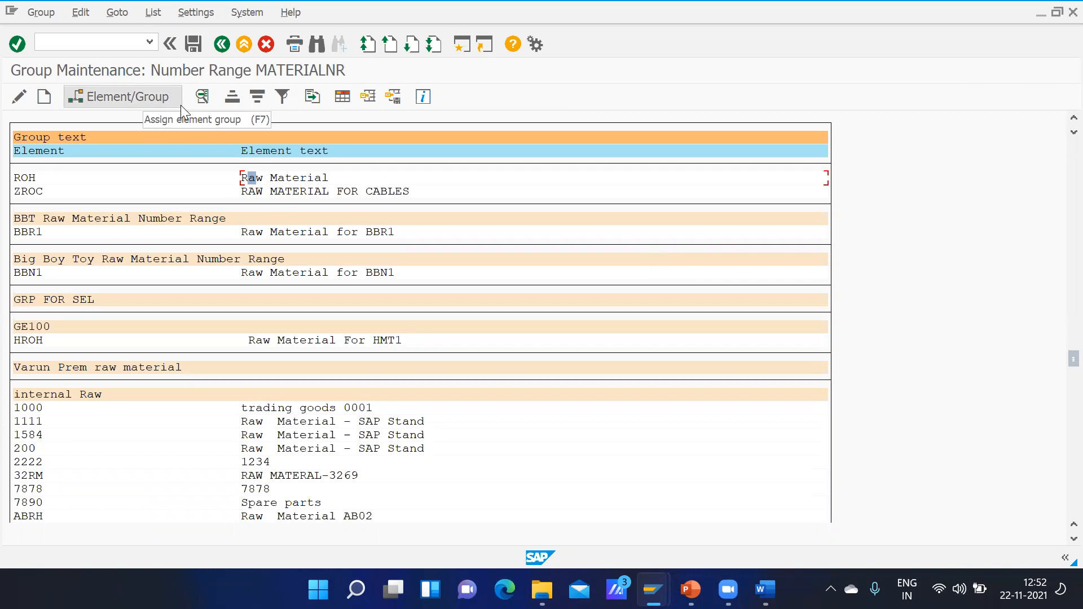
Step: Leave group creation and group maintenance, returning to the material master's range maintenance screen
{"action": "left_click", "coordinate": [45, 97]}
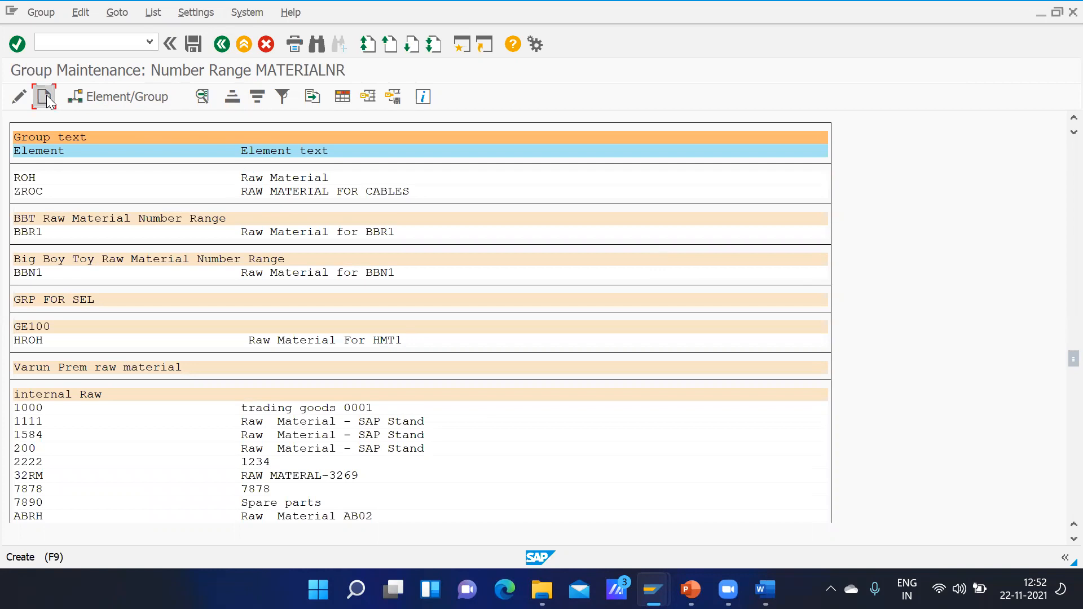
{"action": "left_click", "coordinate": [221, 44]}
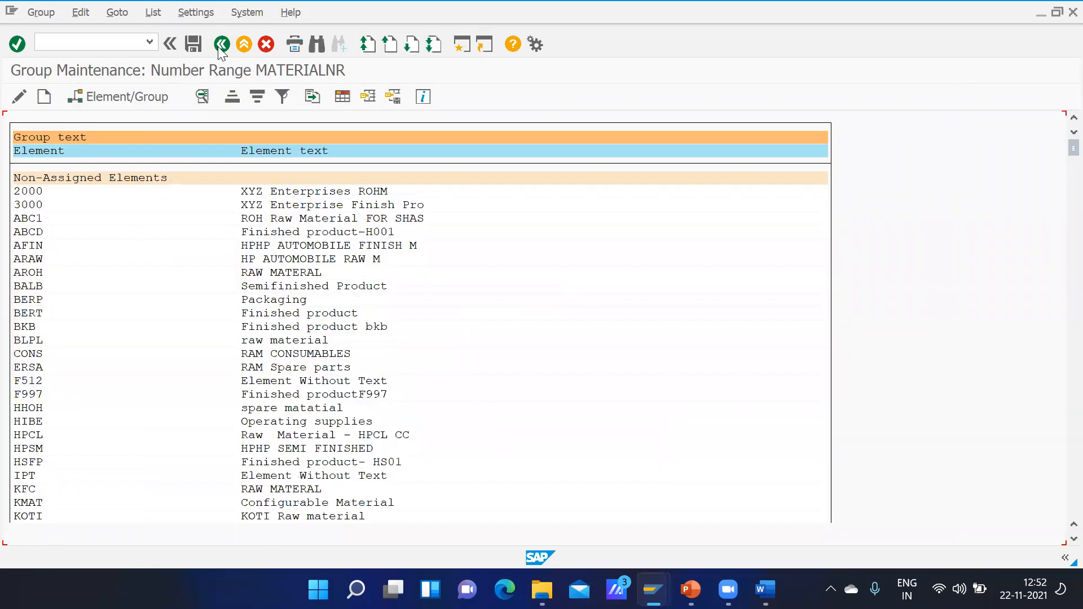
{"action": "left_click", "coordinate": [220, 45]}
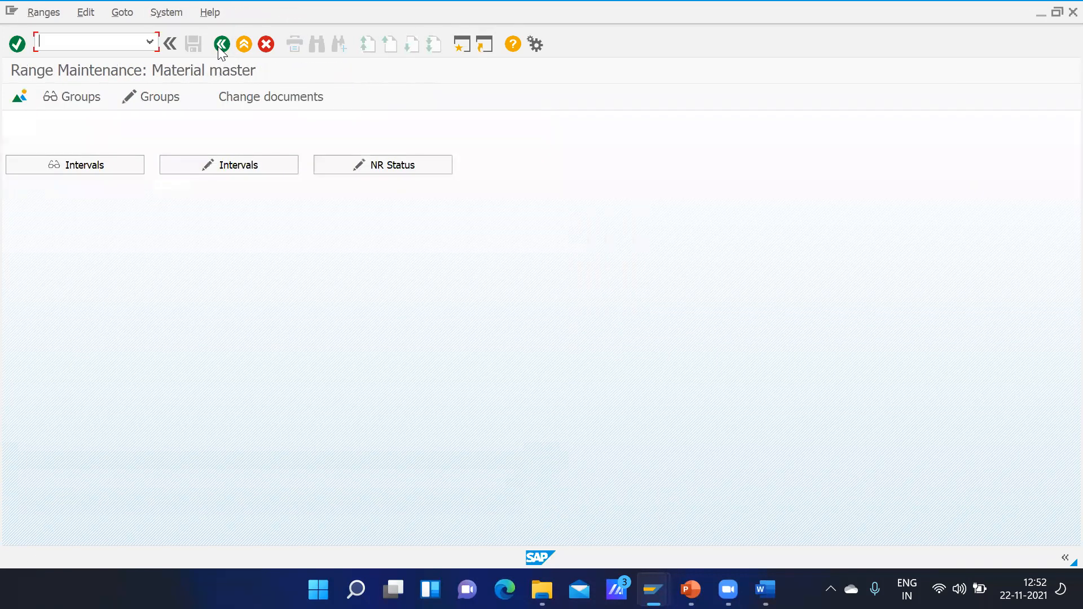
Step: Review the material master number intervals and their number status, and return to the SAP Easy Access screen
{"action": "left_click", "coordinate": [119, 162]}
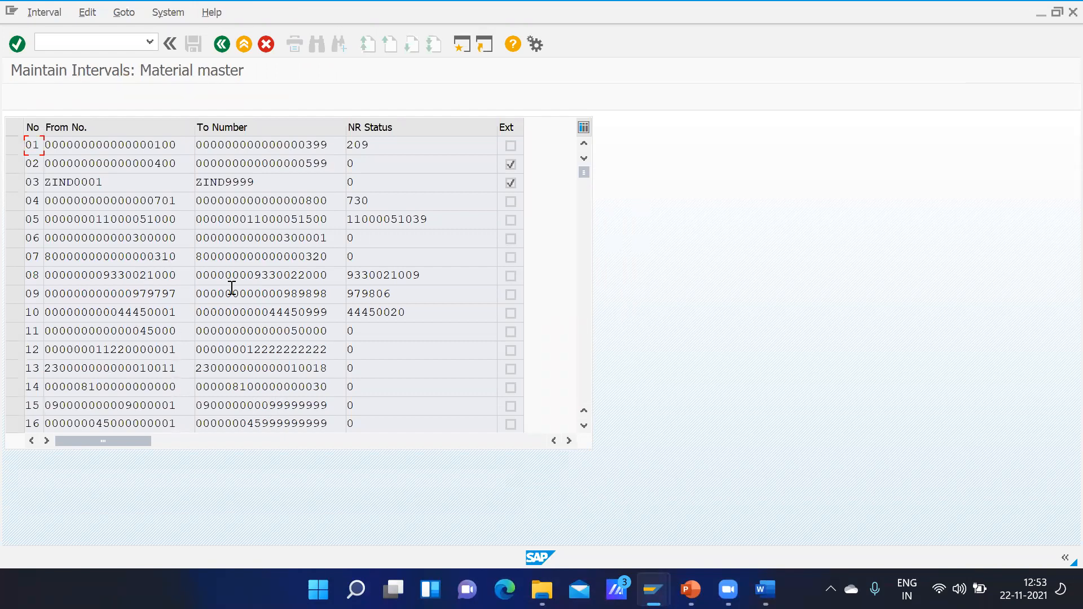
{"action": "left_click", "coordinate": [588, 333]}
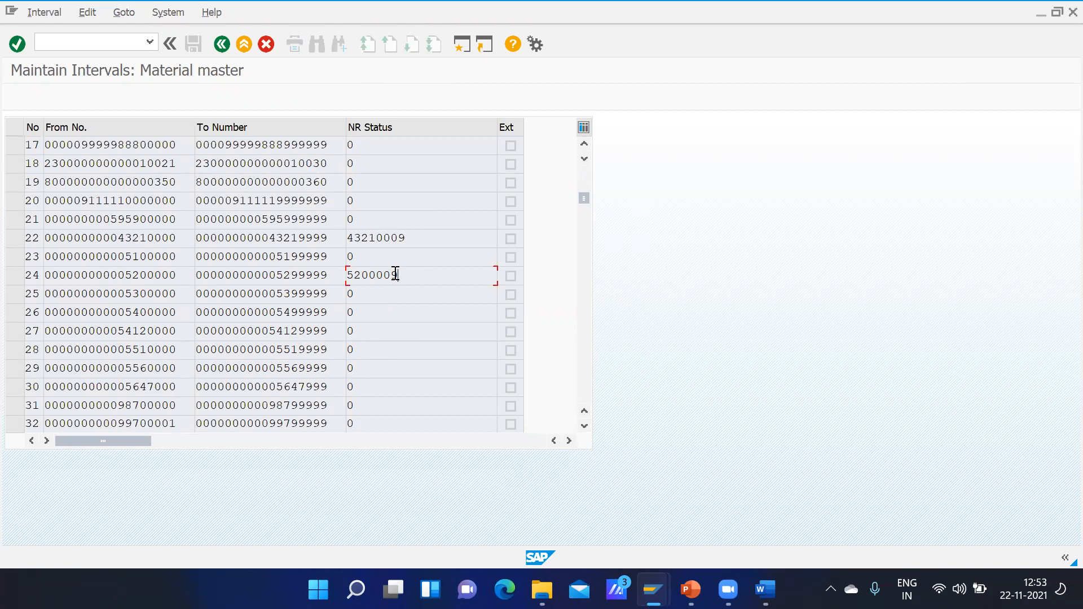
{"action": "left_click", "coordinate": [418, 236]}
{"action": "left_click", "coordinate": [222, 44]}
{"action": "left_click", "coordinate": [224, 46]}
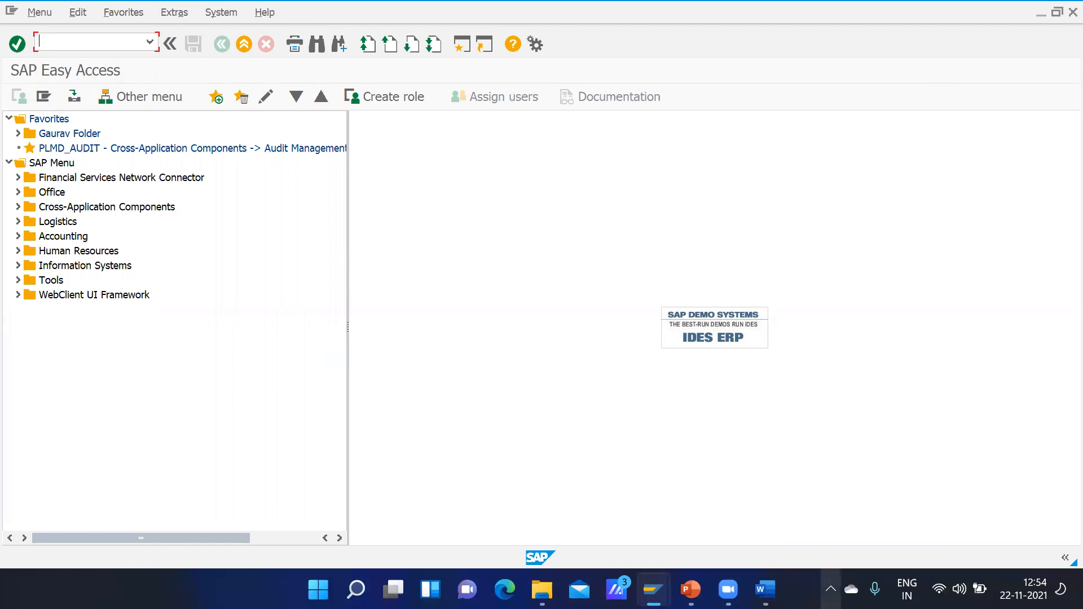
Step: Switch to the PowerPoint deck and view the slide on industry sectors in SAP as a slide show, ending the show after reading
{"action": "mouse_move", "coordinate": [691, 590]}
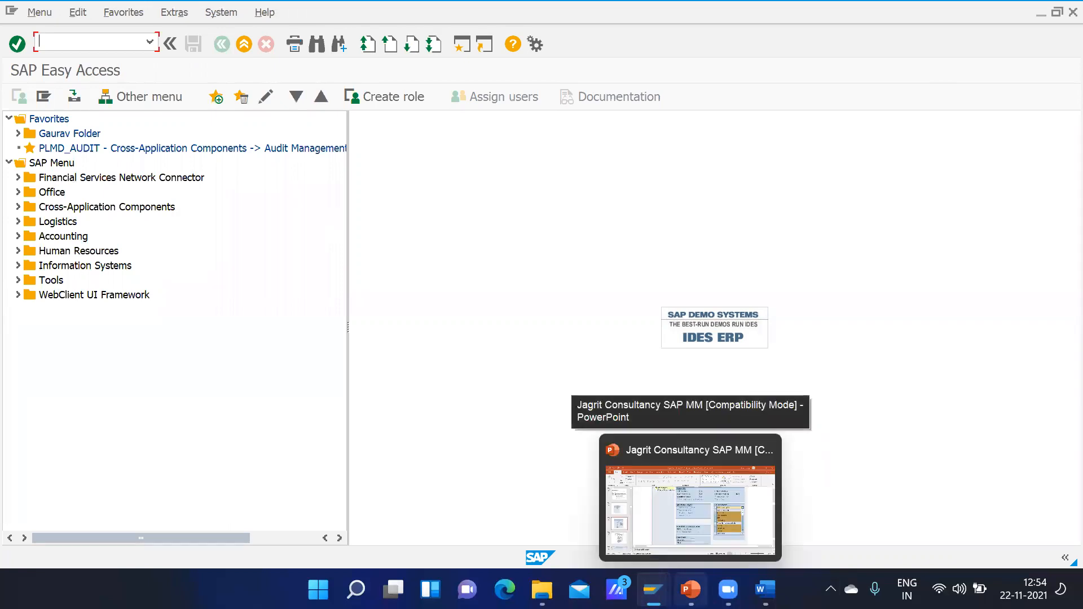
{"action": "left_click", "coordinate": [708, 525]}
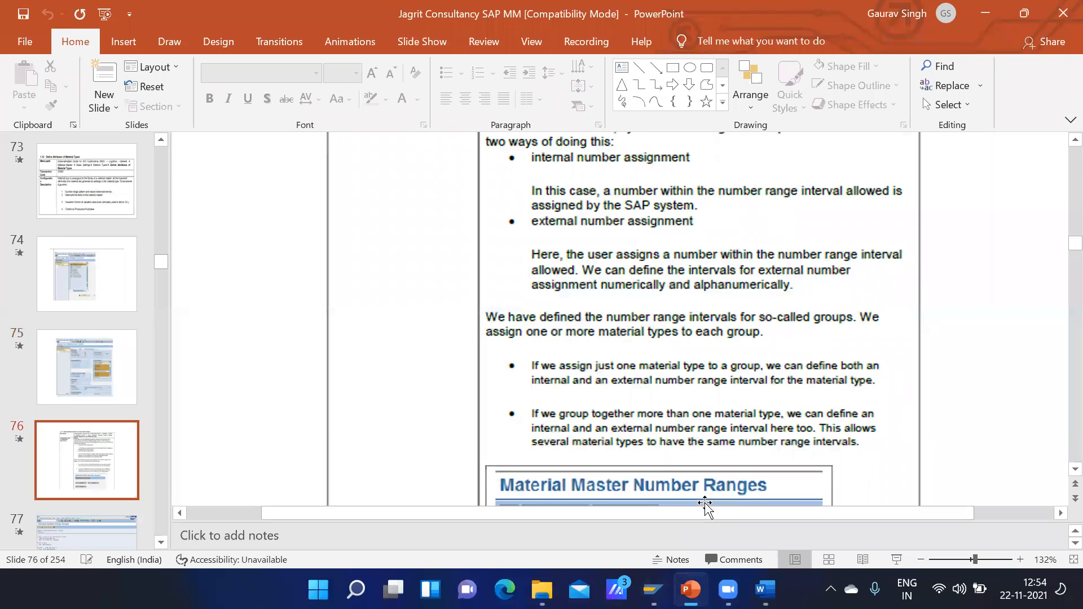
{"action": "scroll", "coordinate": [705, 503], "scroll_direction": "down", "scroll_amount": 10}
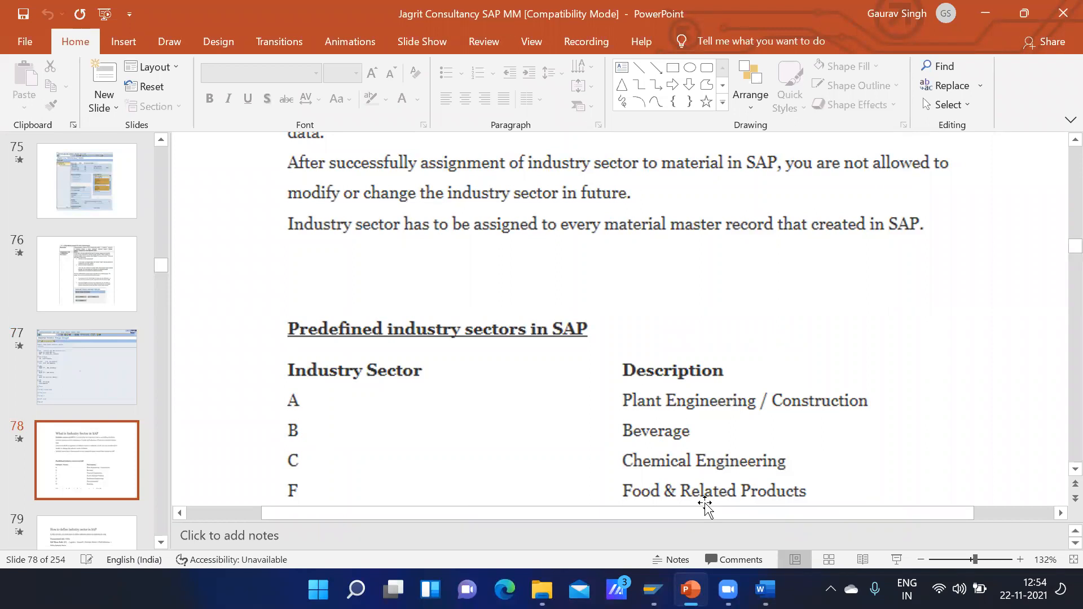
{"action": "left_click", "coordinate": [897, 560]}
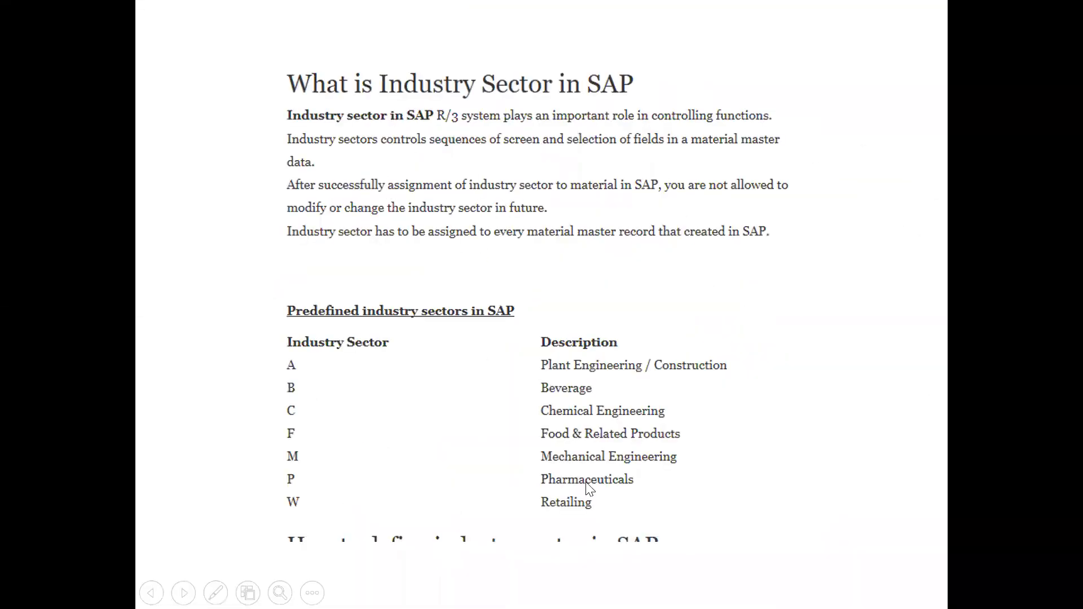
{"action": "key", "text": "Escape"}
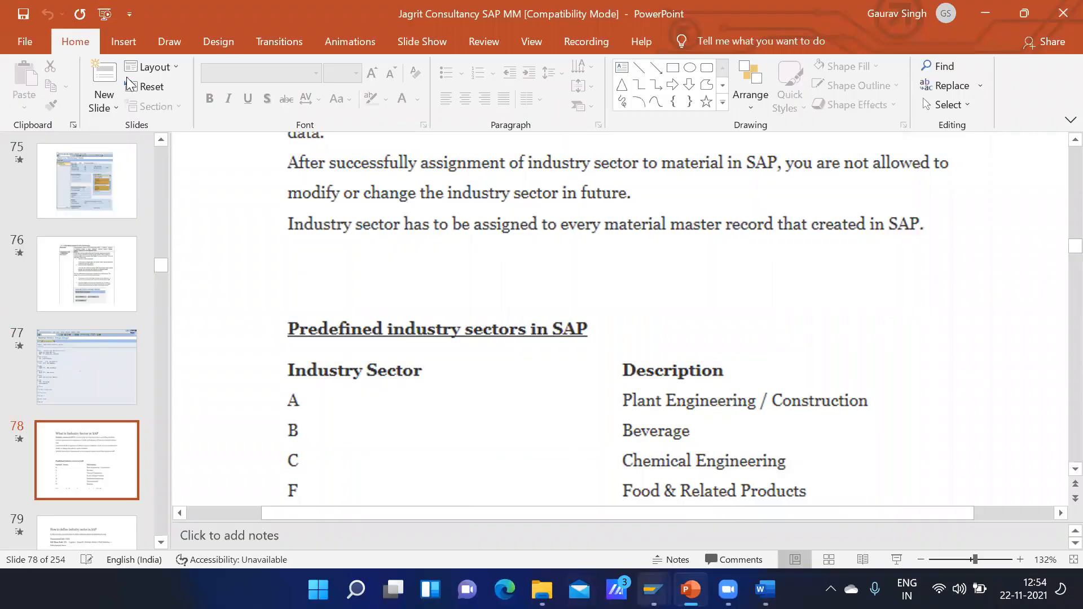
Step: Switch back to SAP, start transaction MM01 and look through the industry sectors offered for a new material
{"action": "key", "text": "alt+Tab"}
{"action": "type", "text": "mm01"}
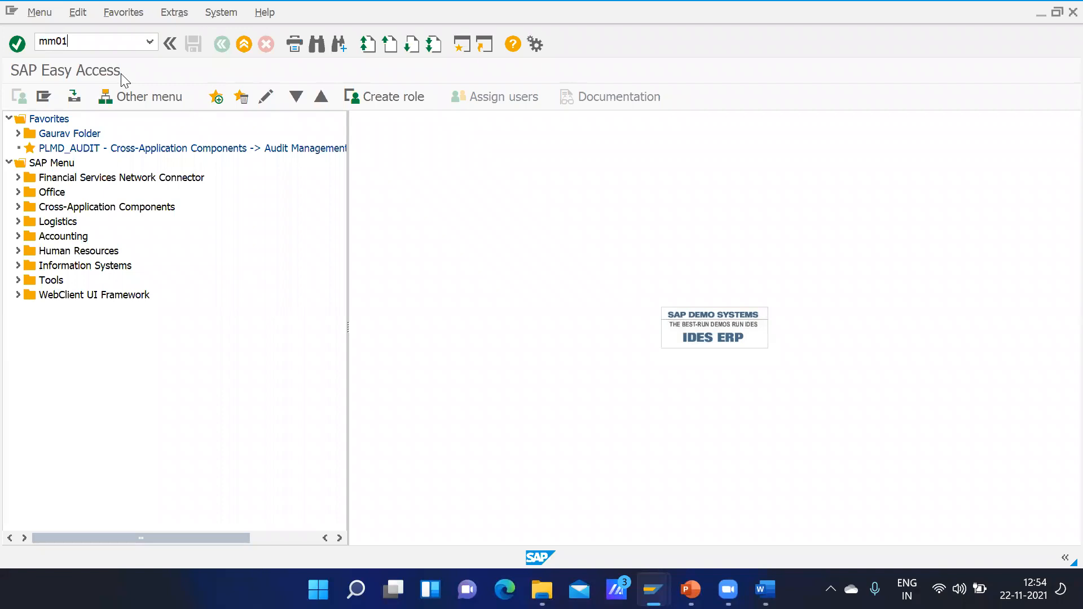
{"action": "key", "text": "Return"}
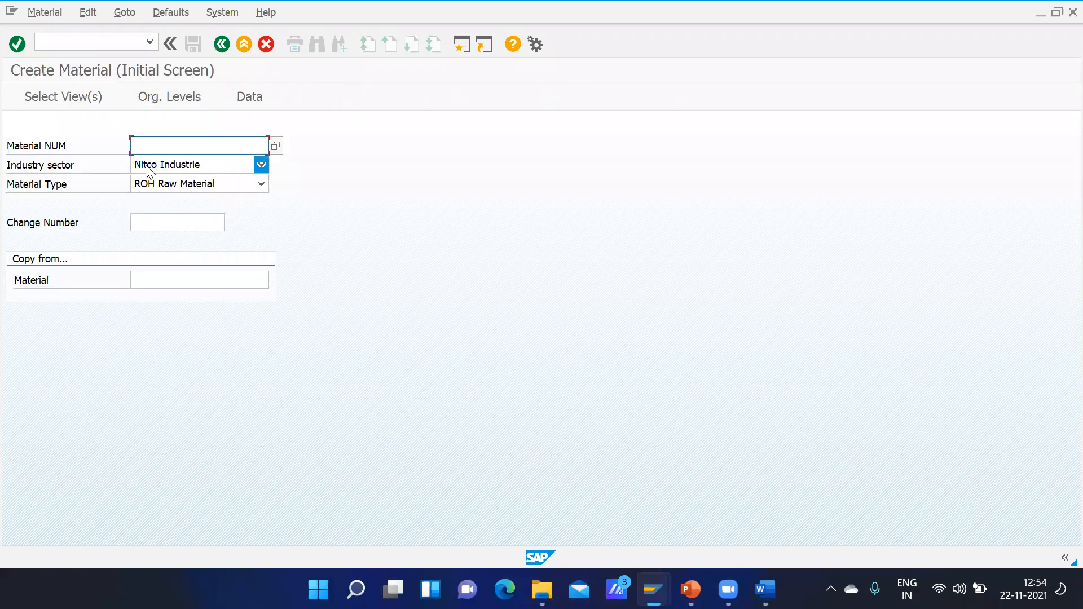
{"action": "left_click", "coordinate": [174, 165]}
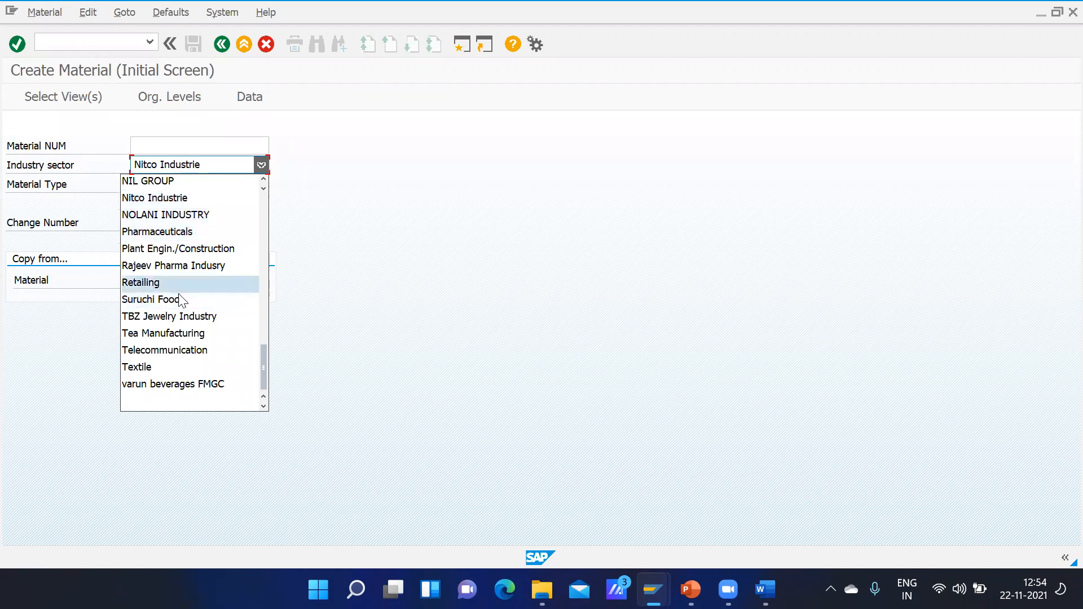
{"action": "left_click", "coordinate": [263, 215]}
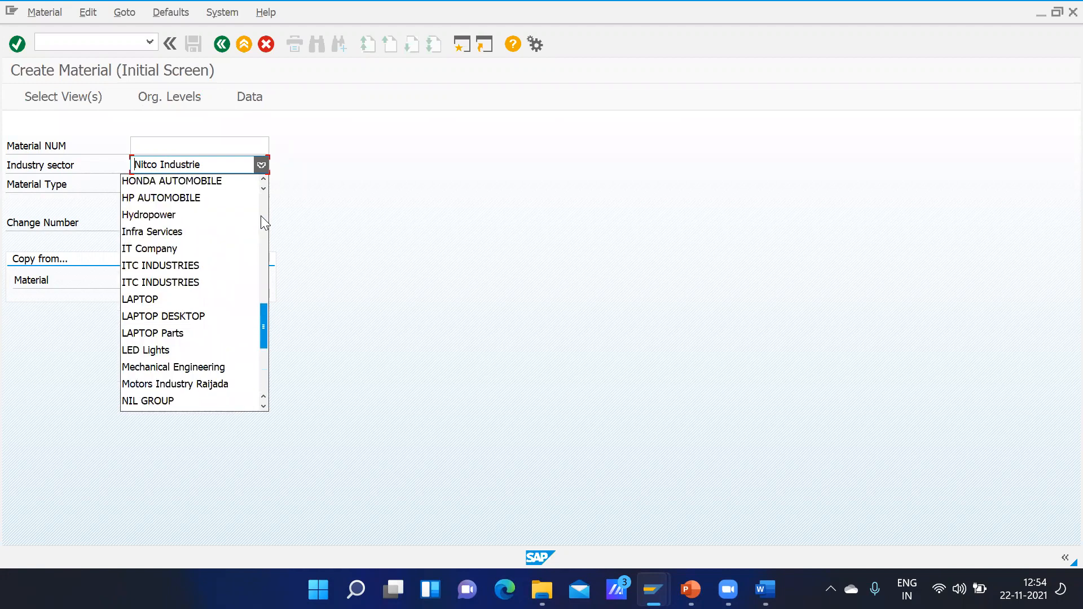
Step: Run transaction OMS3 in the SAP Easy Access session and look through the defined industry sectors and their field references
{"action": "mouse_move", "coordinate": [653, 590]}
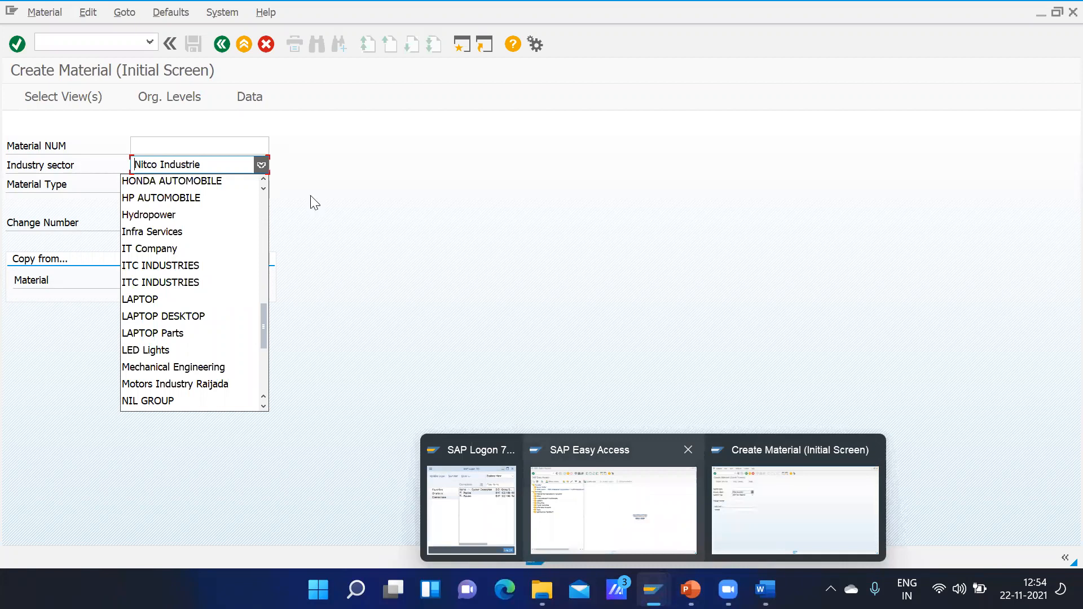
{"action": "left_click", "coordinate": [613, 510]}
{"action": "type", "text": "oms3"}
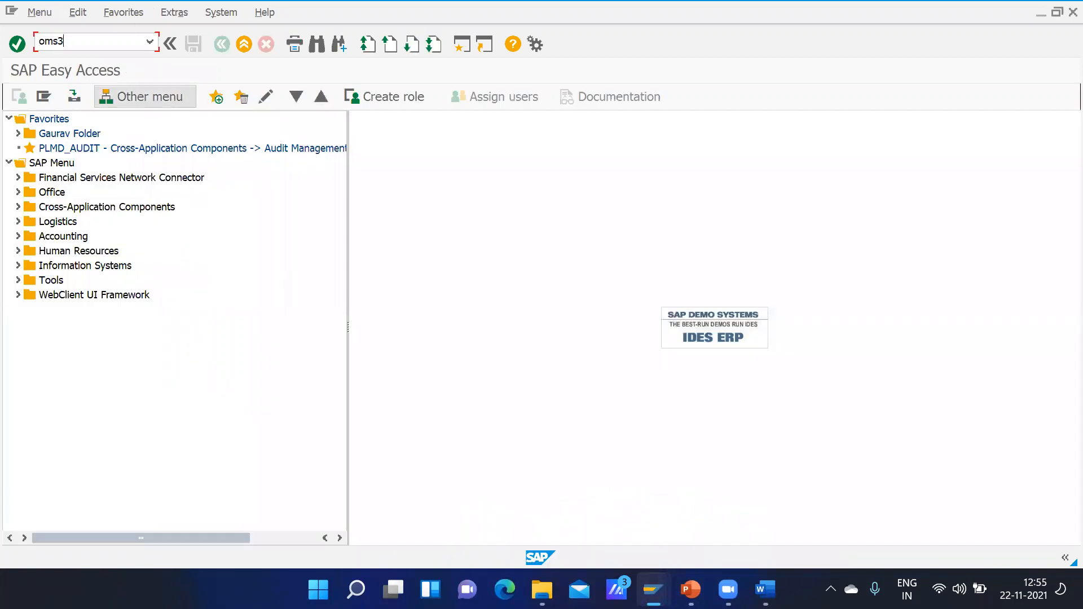
{"action": "key", "text": "Return"}
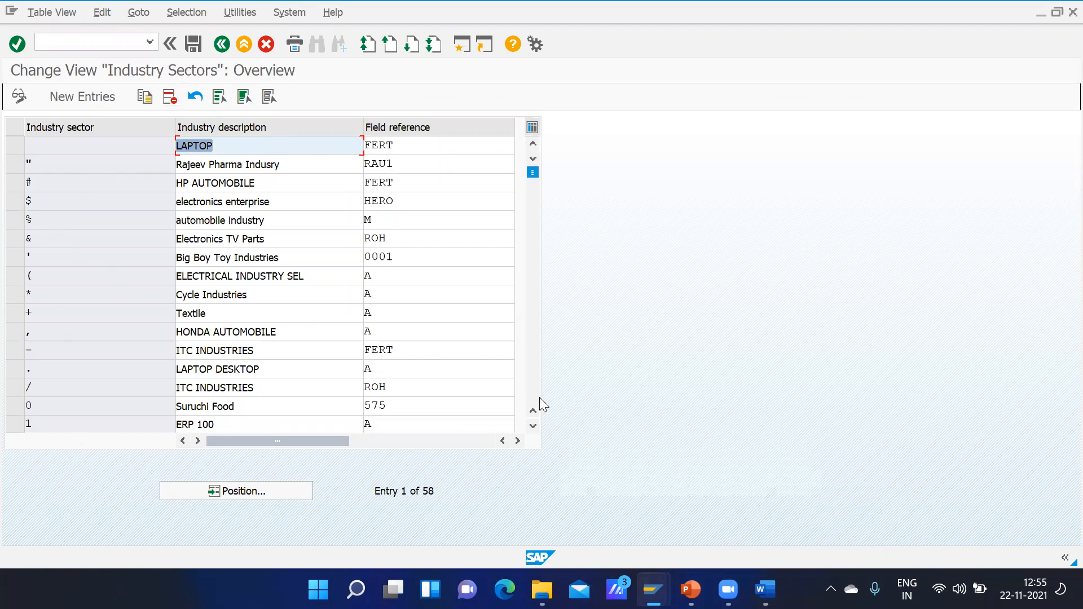
{"action": "left_click", "coordinate": [532, 384]}
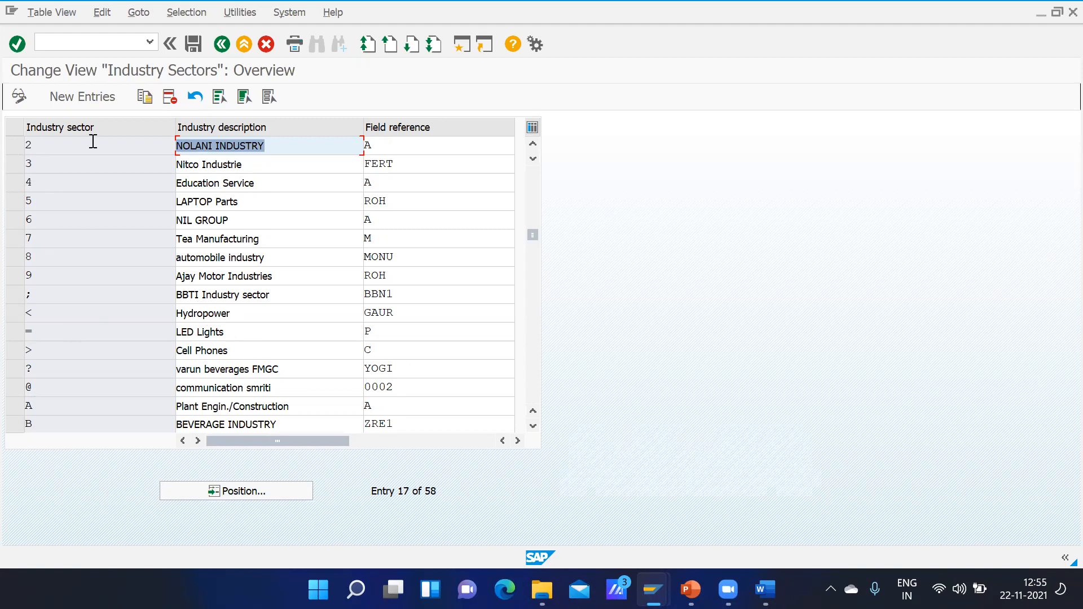
Step: Try GMOT as the field reference for NOLANI INDUSTRY, and leave industry sector maintenance without saving the changes
{"action": "left_click", "coordinate": [406, 145]}
{"action": "key", "text": "BackSpace"}
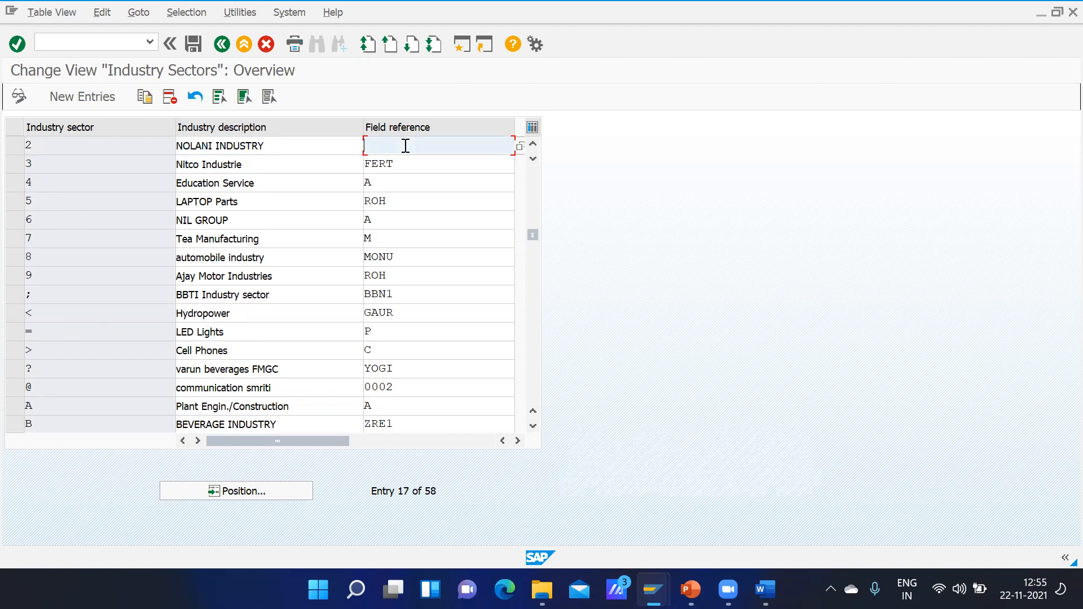
{"action": "type", "text": "gmot"}
{"action": "key", "text": "BackSpace"}
{"action": "key", "text": "BackSpace"}
{"action": "key", "text": "BackSpace"}
{"action": "key", "text": "BackSpace"}
{"action": "type", "text": "a"}
{"action": "left_click", "coordinate": [223, 44]}
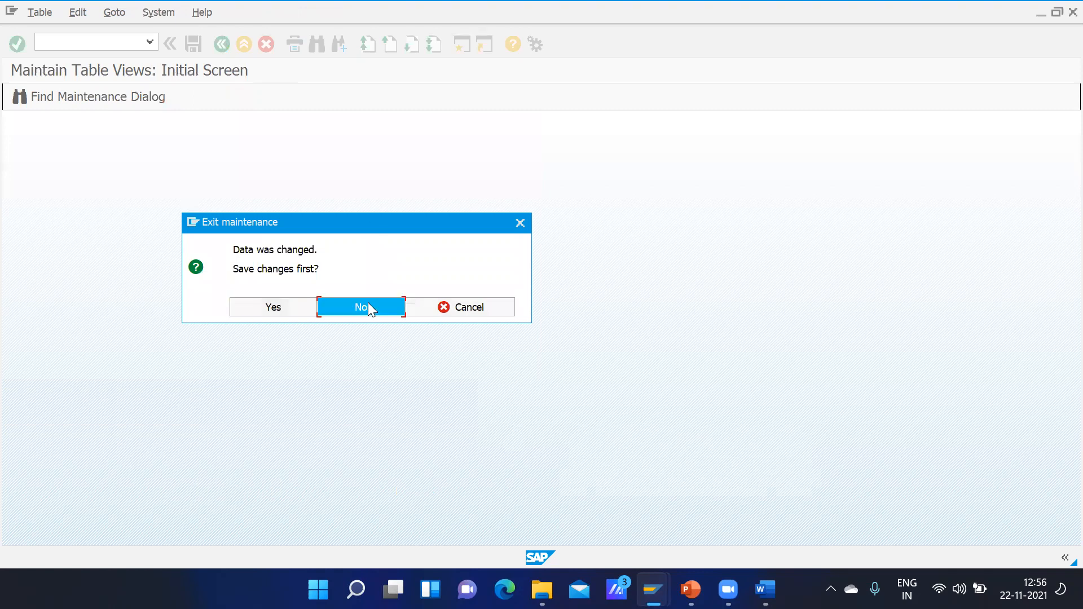
{"action": "left_click", "coordinate": [368, 303]}
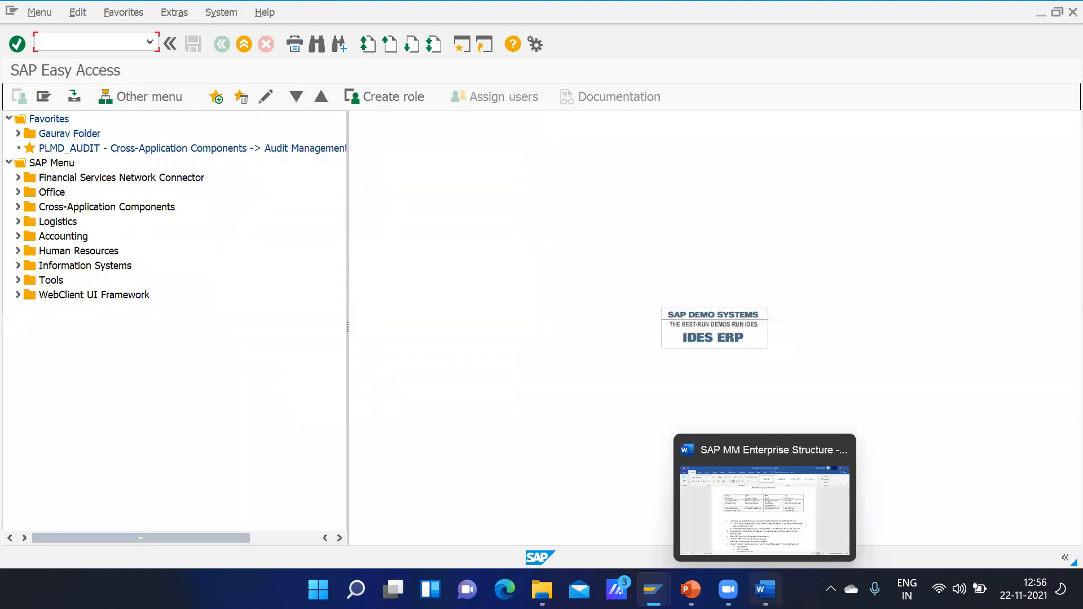
Step: Switch to the PowerPoint deck and go through the slides from industry sectors to the material group configuration steps
{"action": "left_click", "coordinate": [691, 589]}
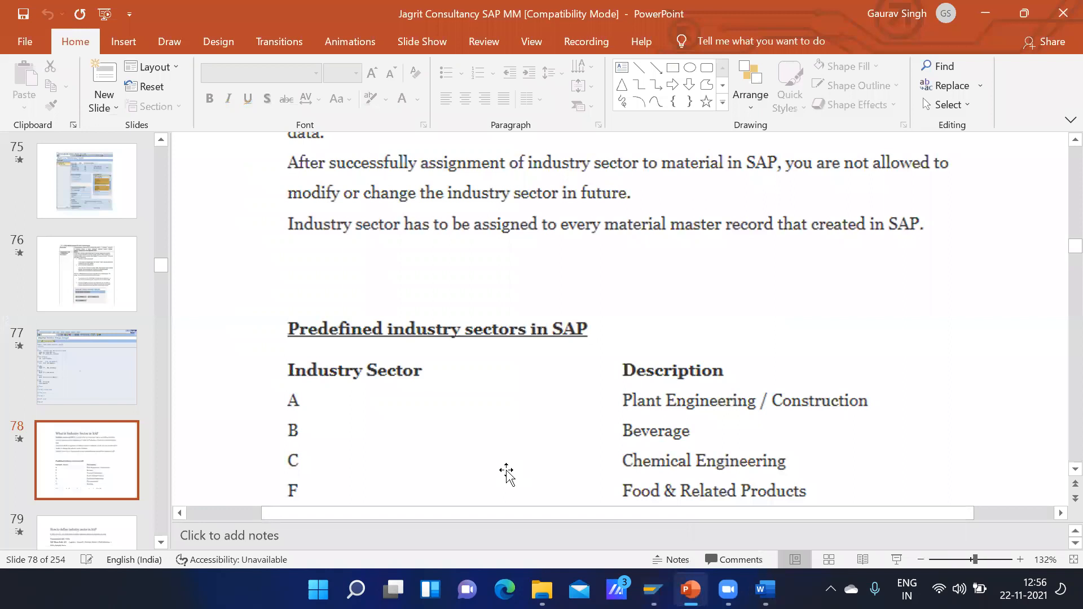
{"action": "scroll", "coordinate": [511, 471], "scroll_direction": "down", "scroll_amount": 6}
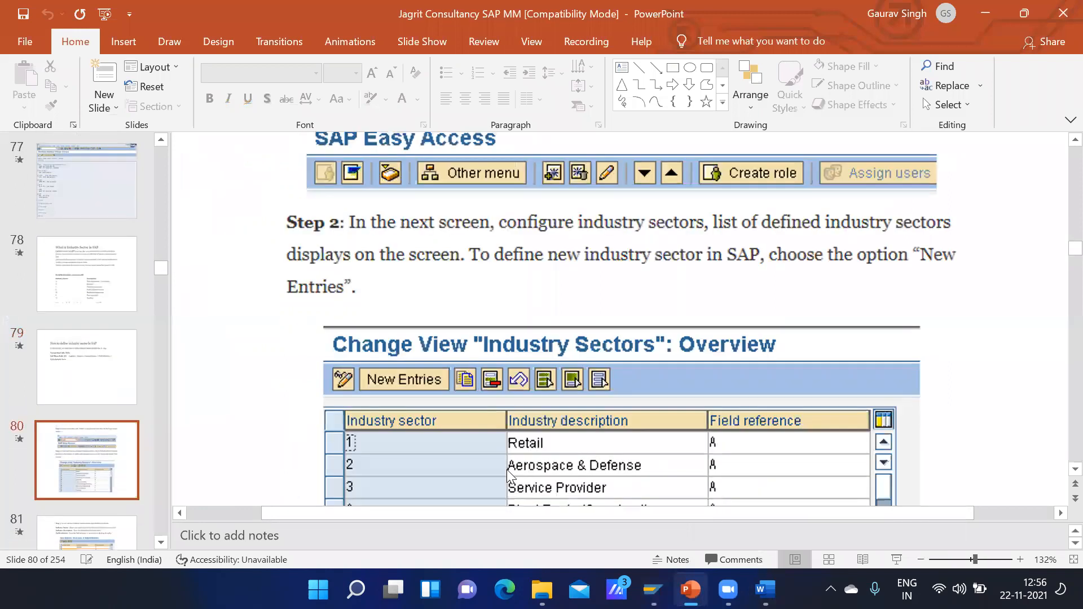
{"action": "scroll", "coordinate": [507, 470], "scroll_direction": "down", "scroll_amount": 2}
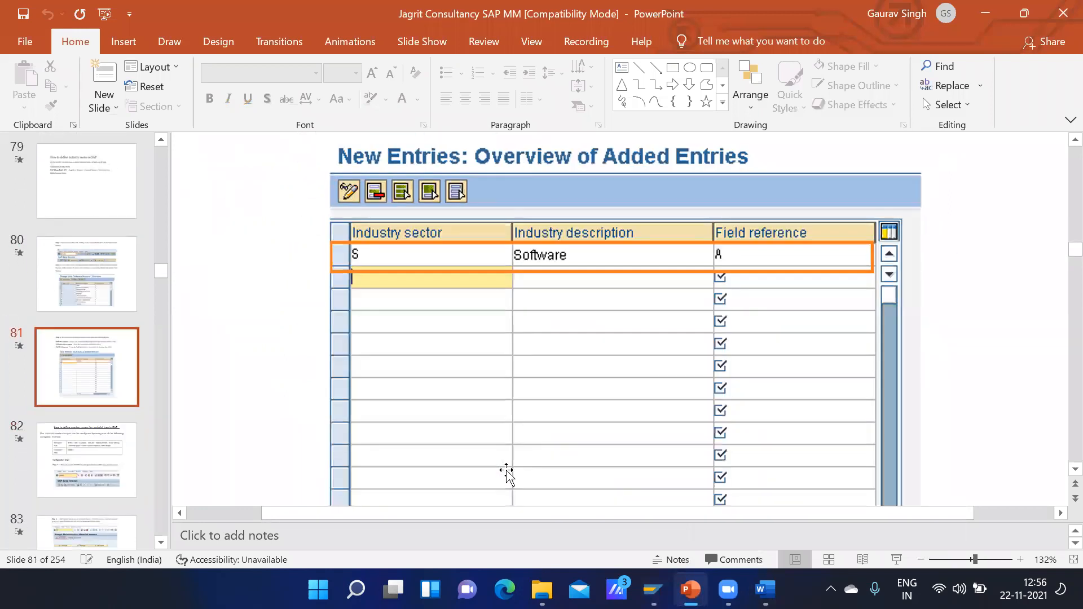
{"action": "scroll", "coordinate": [507, 473], "scroll_direction": "down", "scroll_amount": 3}
{"action": "scroll", "coordinate": [507, 473], "scroll_direction": "down", "scroll_amount": 6}
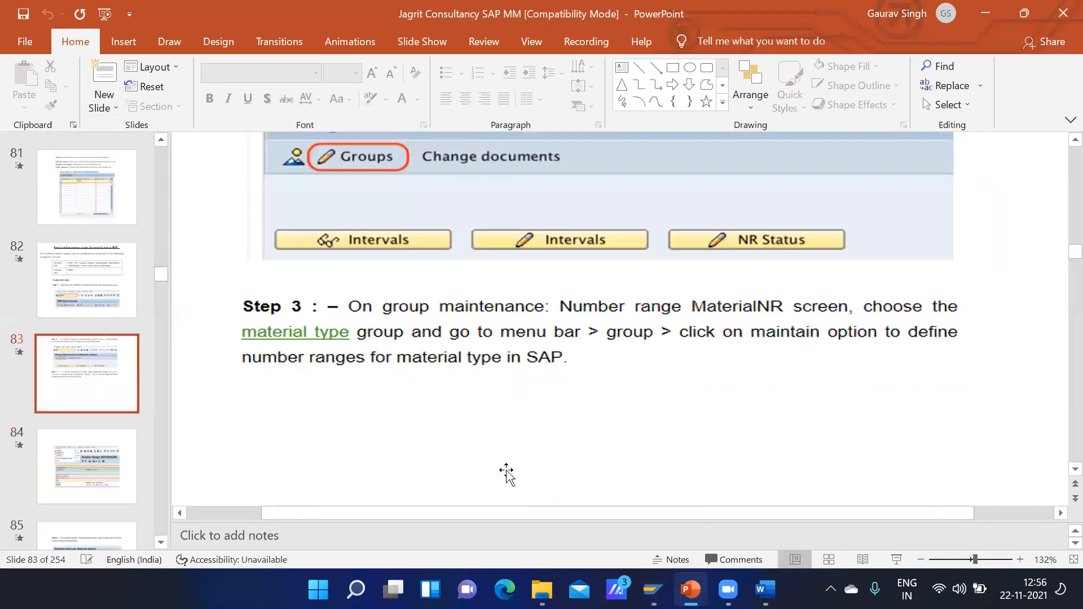
{"action": "scroll", "coordinate": [507, 470], "scroll_direction": "down", "scroll_amount": 5}
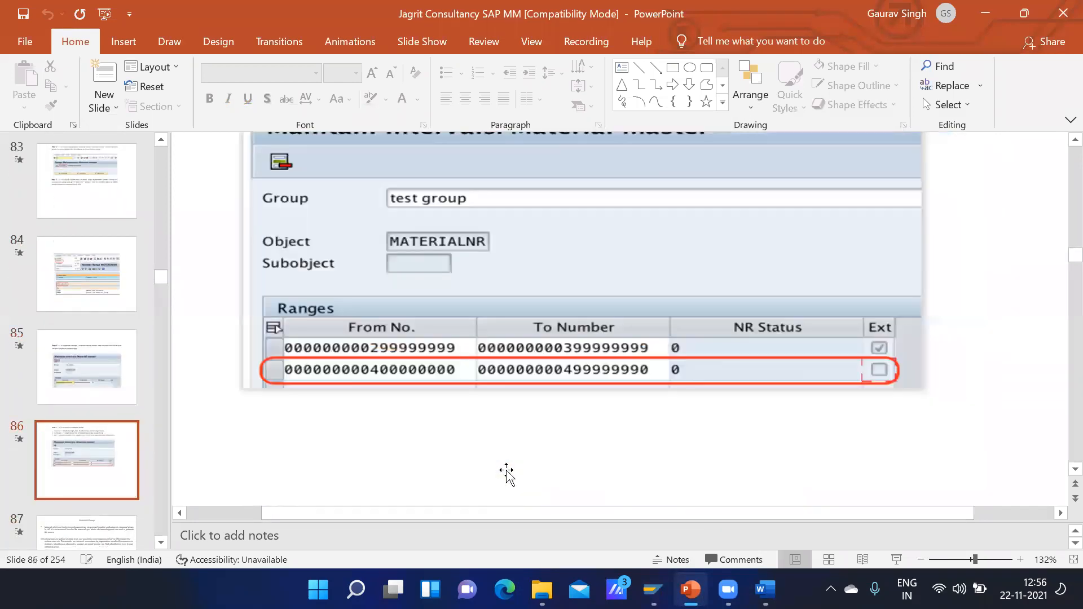
{"action": "scroll", "coordinate": [507, 472], "scroll_direction": "down", "scroll_amount": 3}
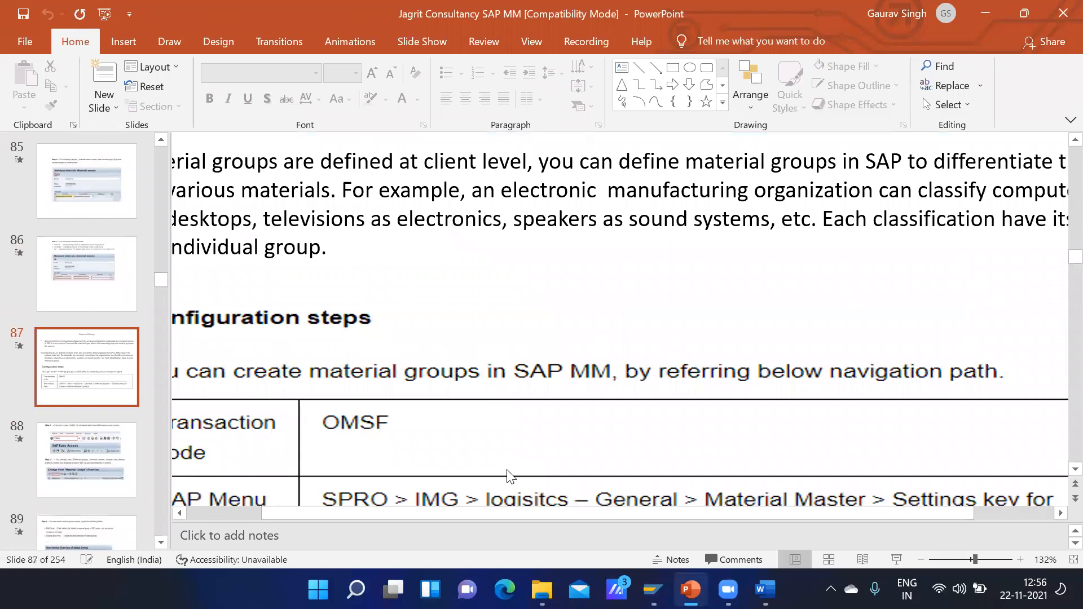